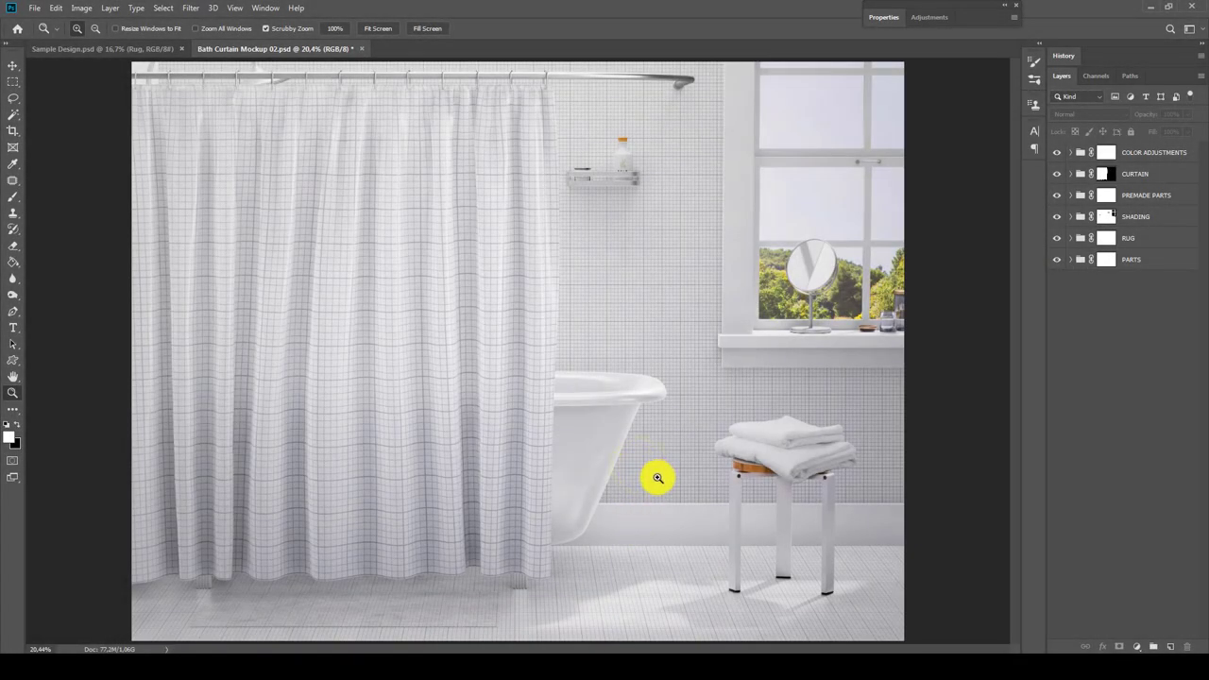
Inspect the mockup at 100% across the tub, floor, wall shelf and window, then fit it on screen
right_click(598, 297)
click(614, 310)
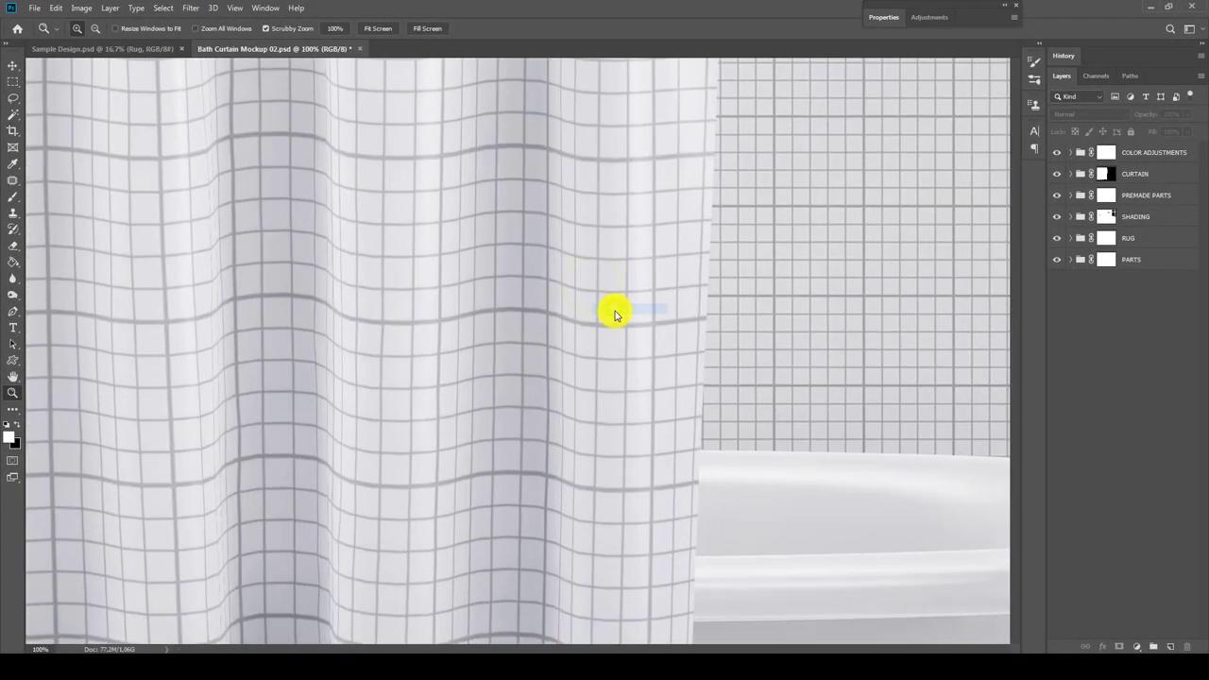
drag(826, 508, 502, 219)
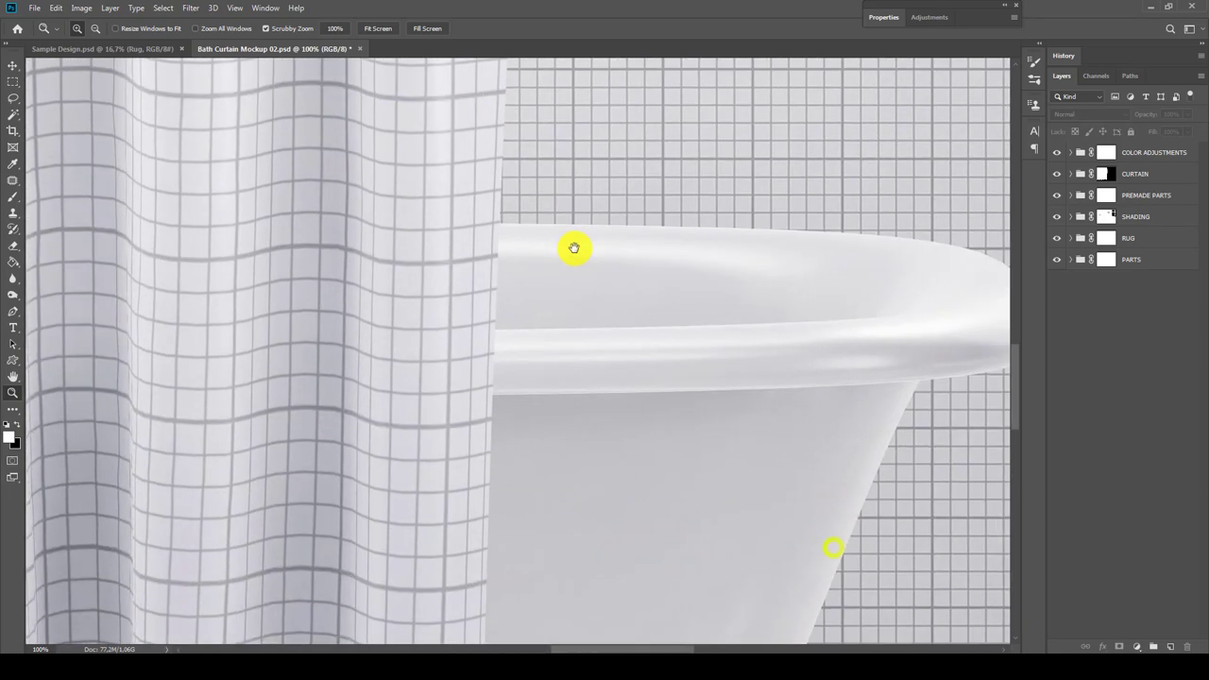
drag(469, 510, 621, 130)
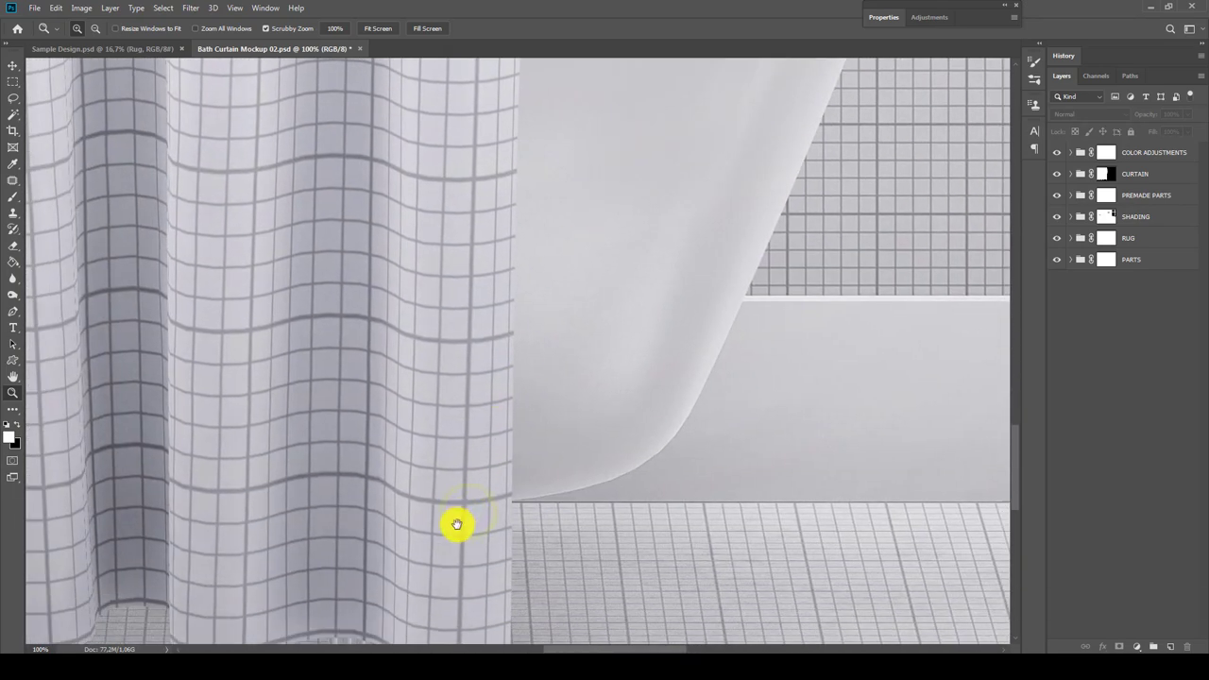
mouse_move(456, 519)
mouse_down()
mouse_move(545, 175)
mouse_move(544, 305)
mouse_move(478, 499)
mouse_up()
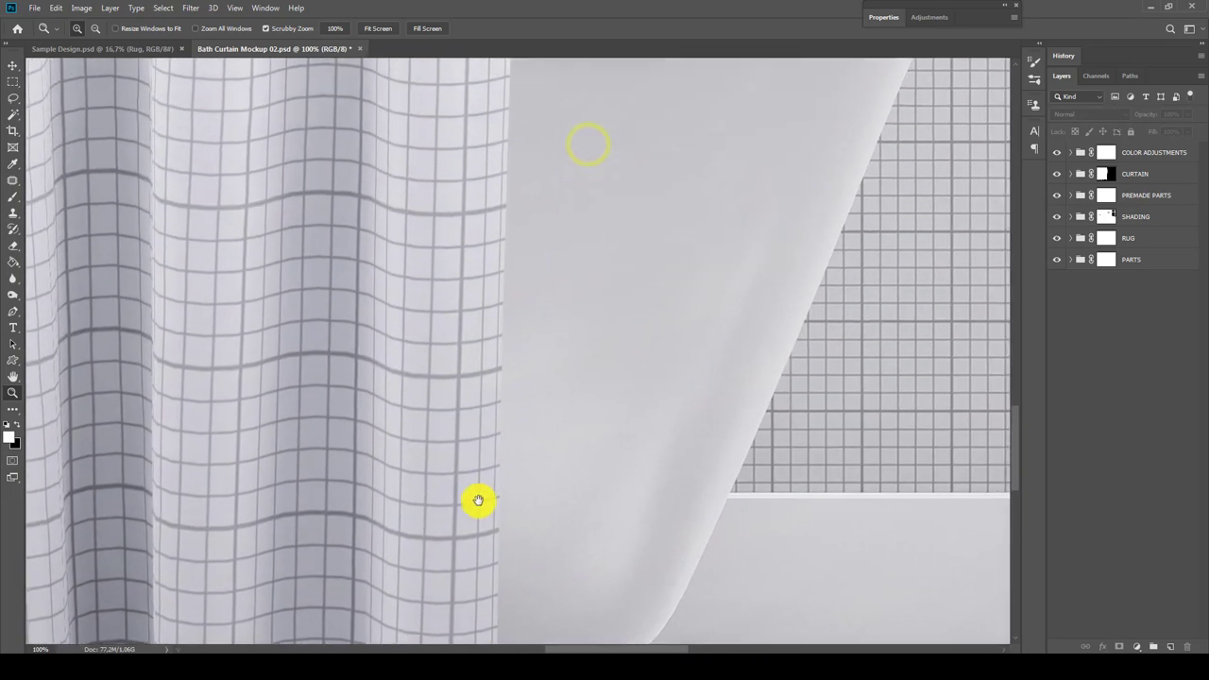
drag(558, 135, 481, 559)
drag(577, 211, 529, 526)
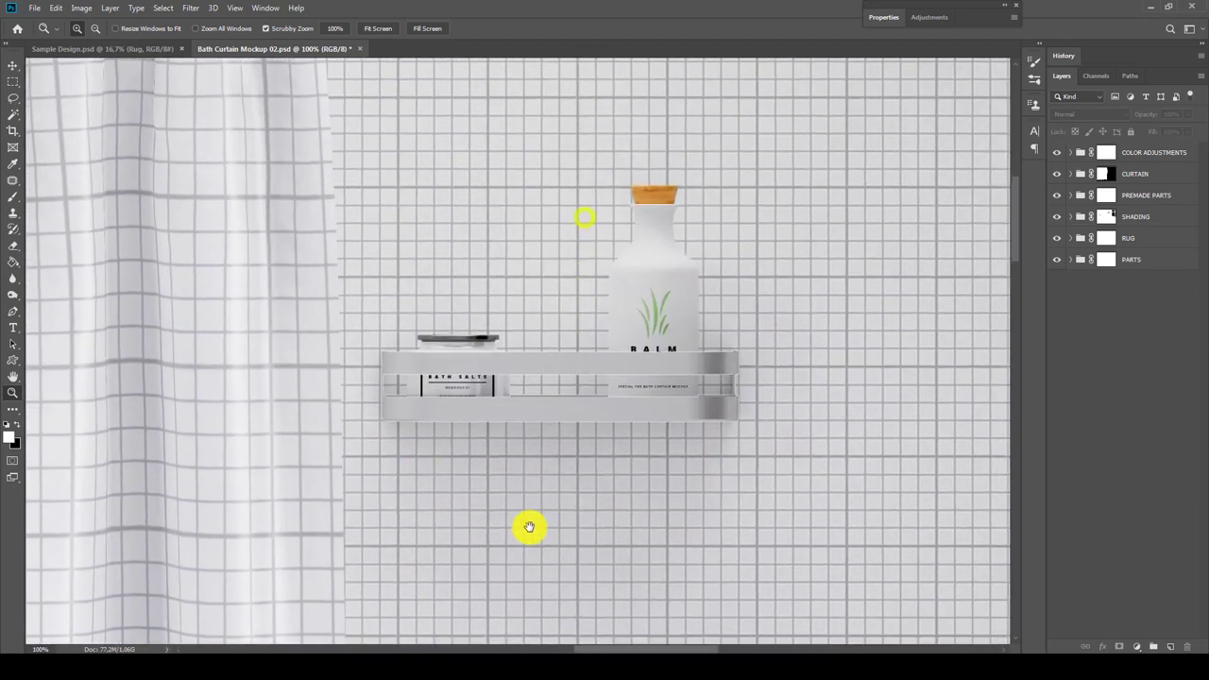
mouse_move(865, 434)
mouse_down()
mouse_move(507, 397)
mouse_move(416, 414)
mouse_up()
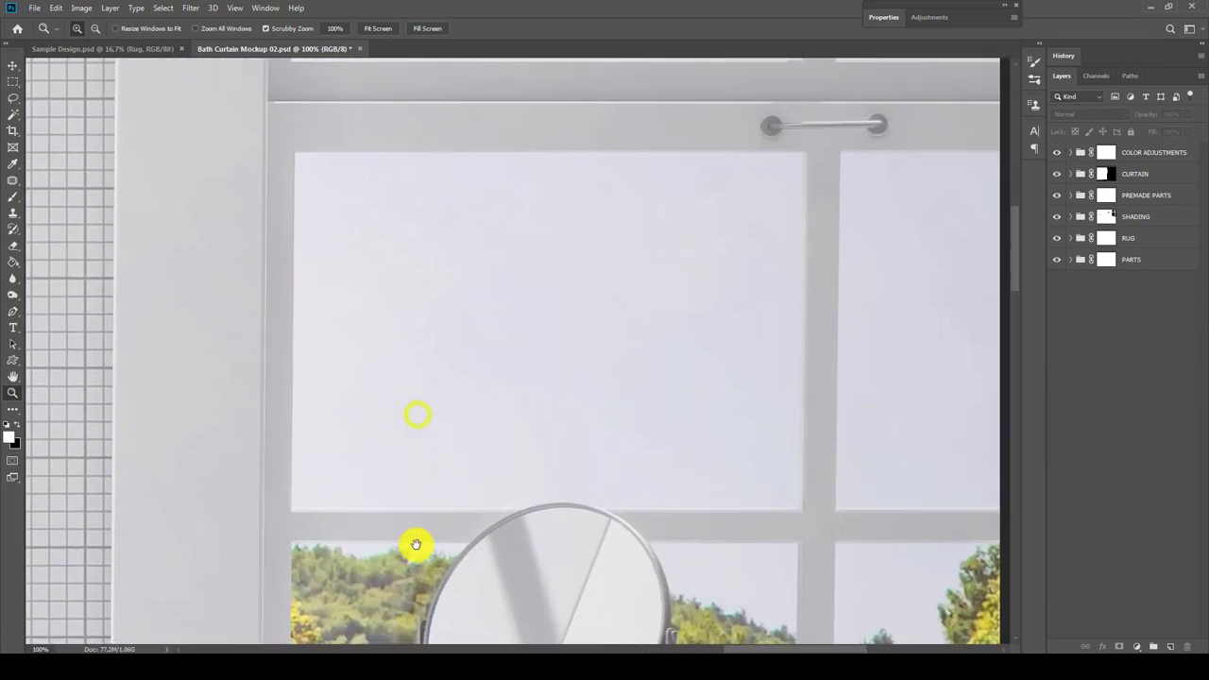
drag(416, 542, 791, 331)
right_click(491, 404)
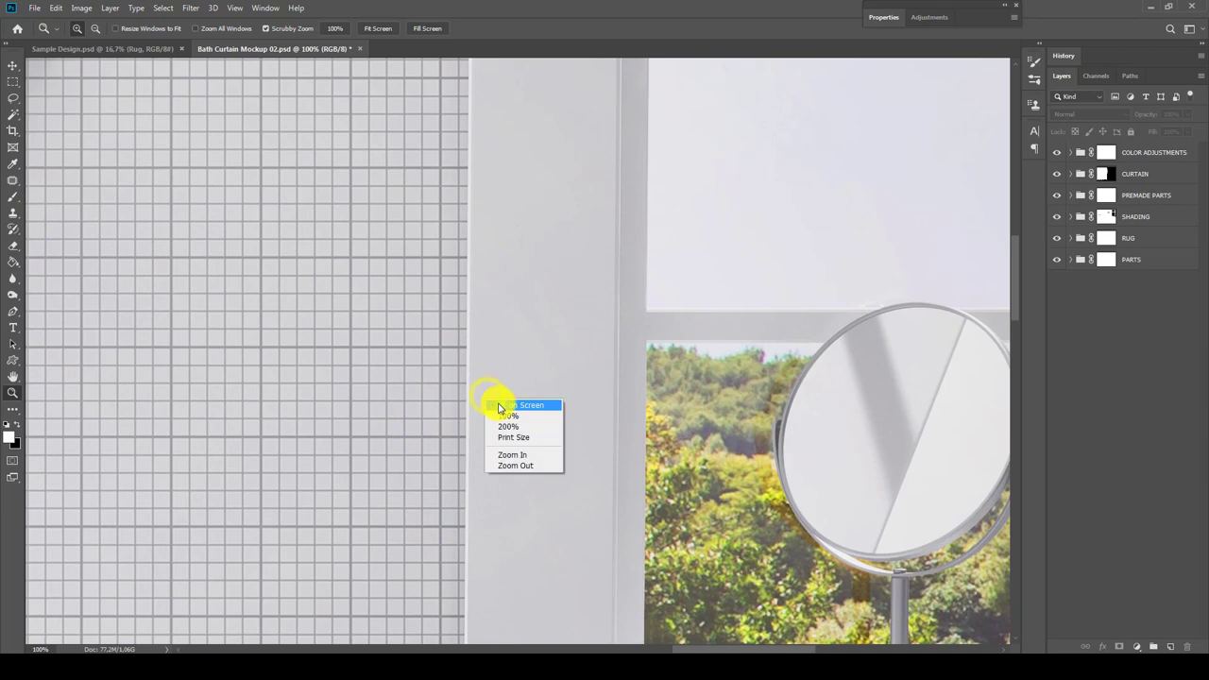
click(492, 406)
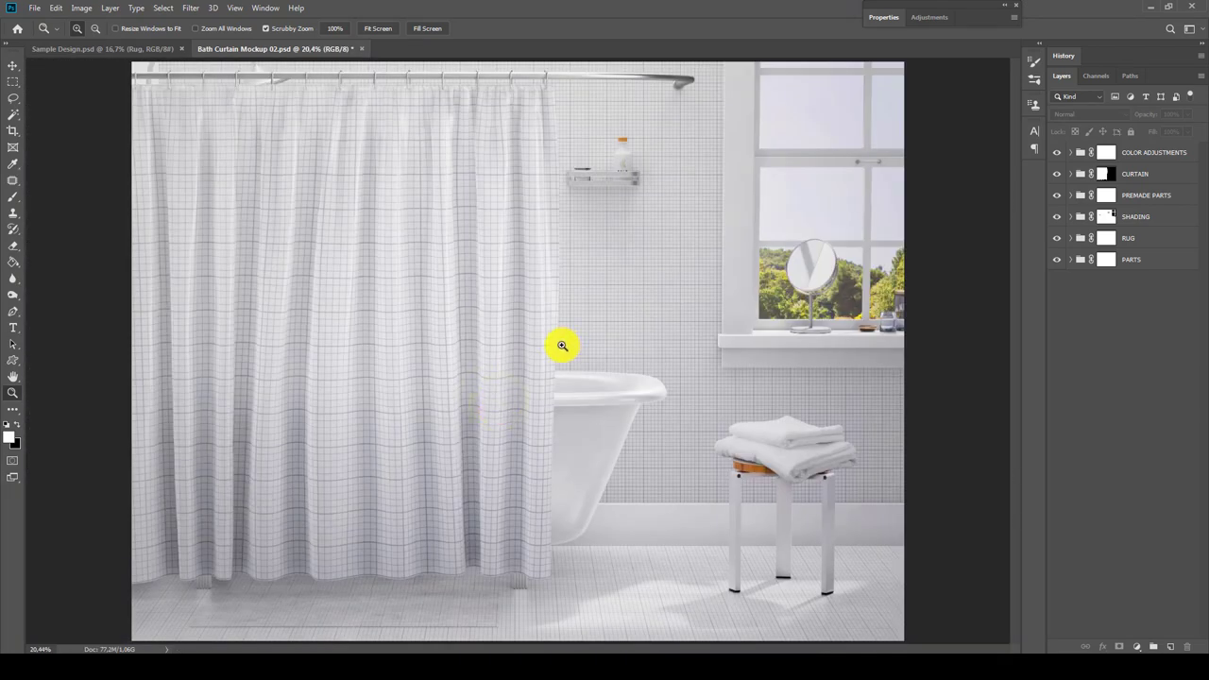
Open the Diffuse texture of the 3D LAYER - CURTAIN inside the CURTAIN group
click(1141, 173)
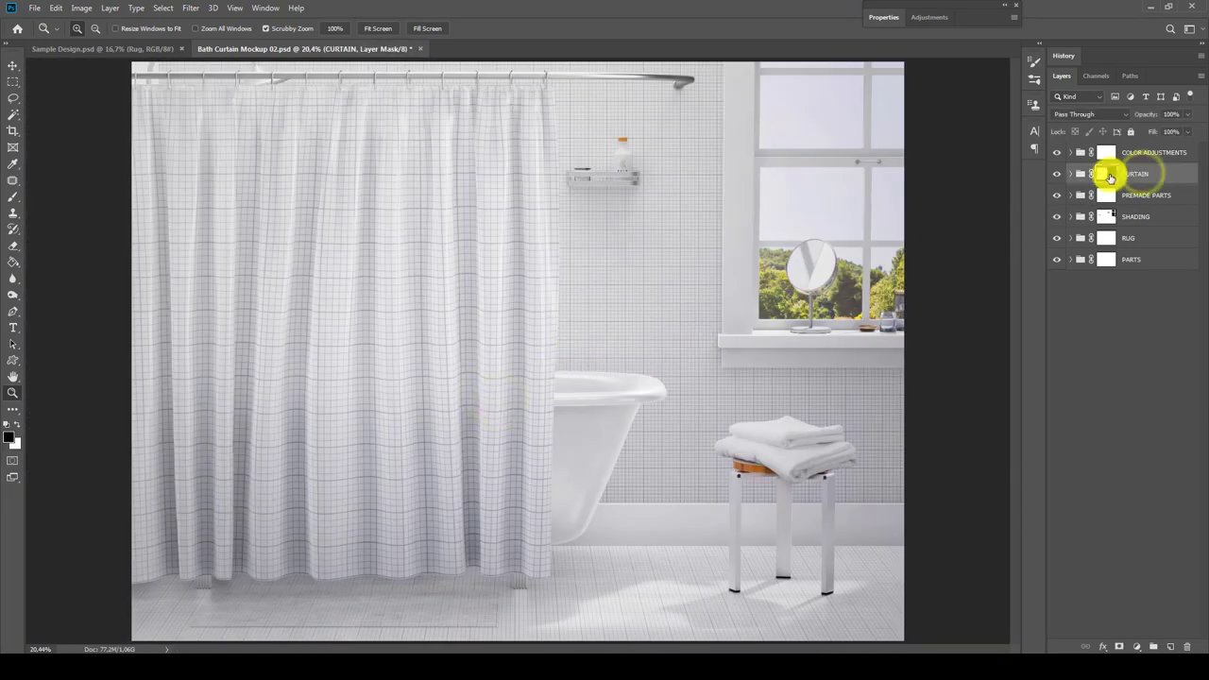
click(1071, 175)
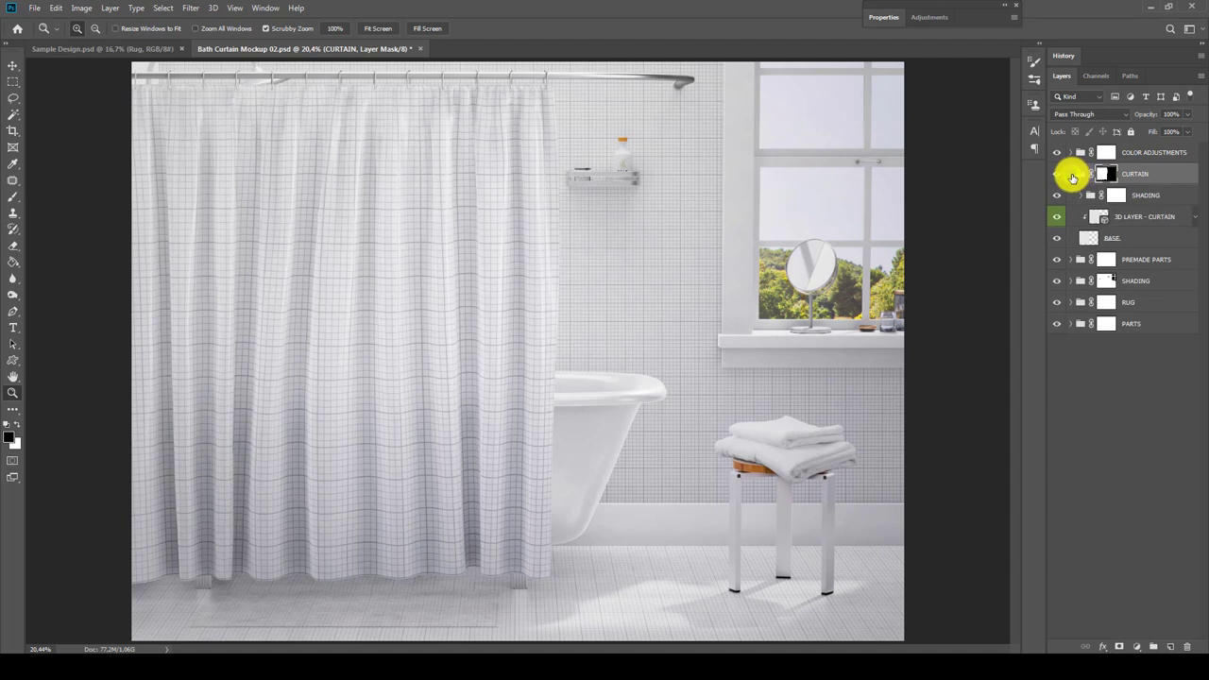
click(1196, 219)
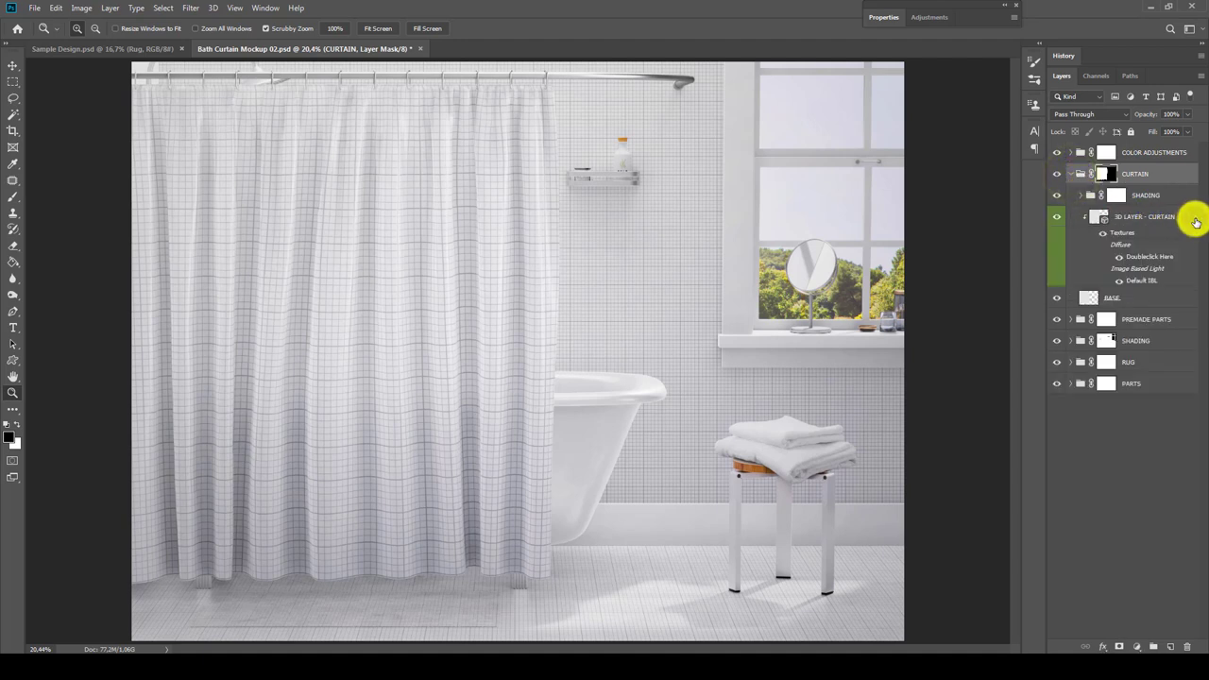
double_click(1148, 257)
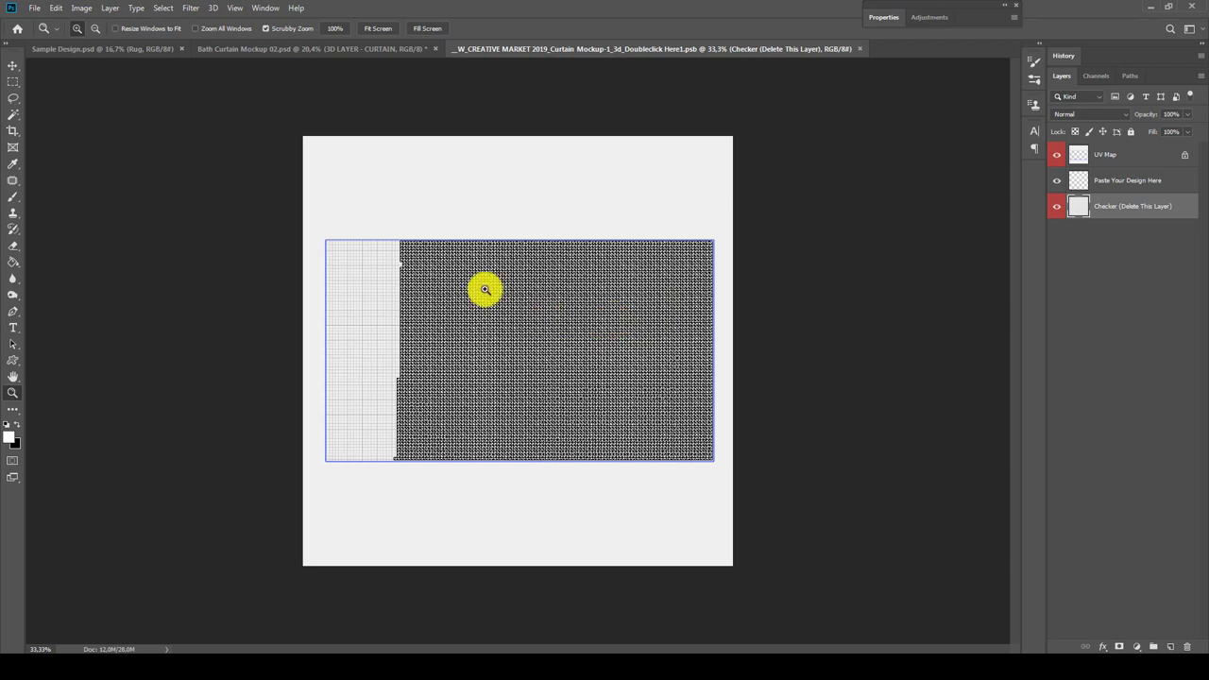
Show the Properties panel from the Window menu, then collapse it
click(265, 8)
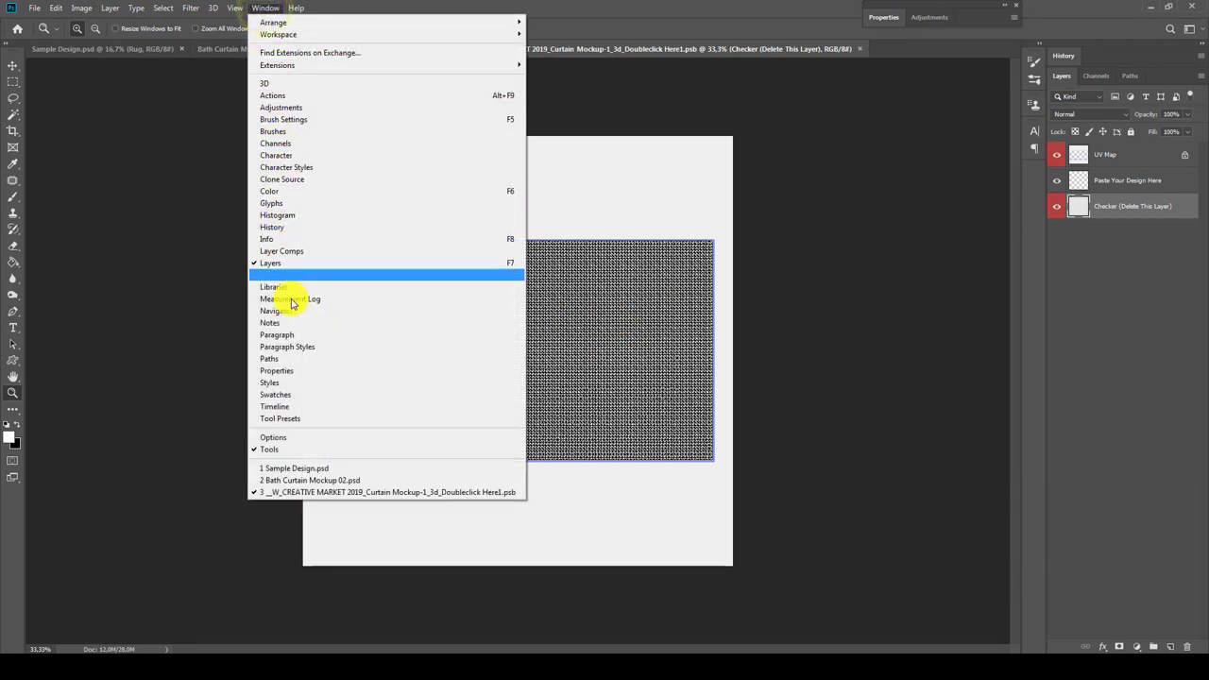
click(326, 371)
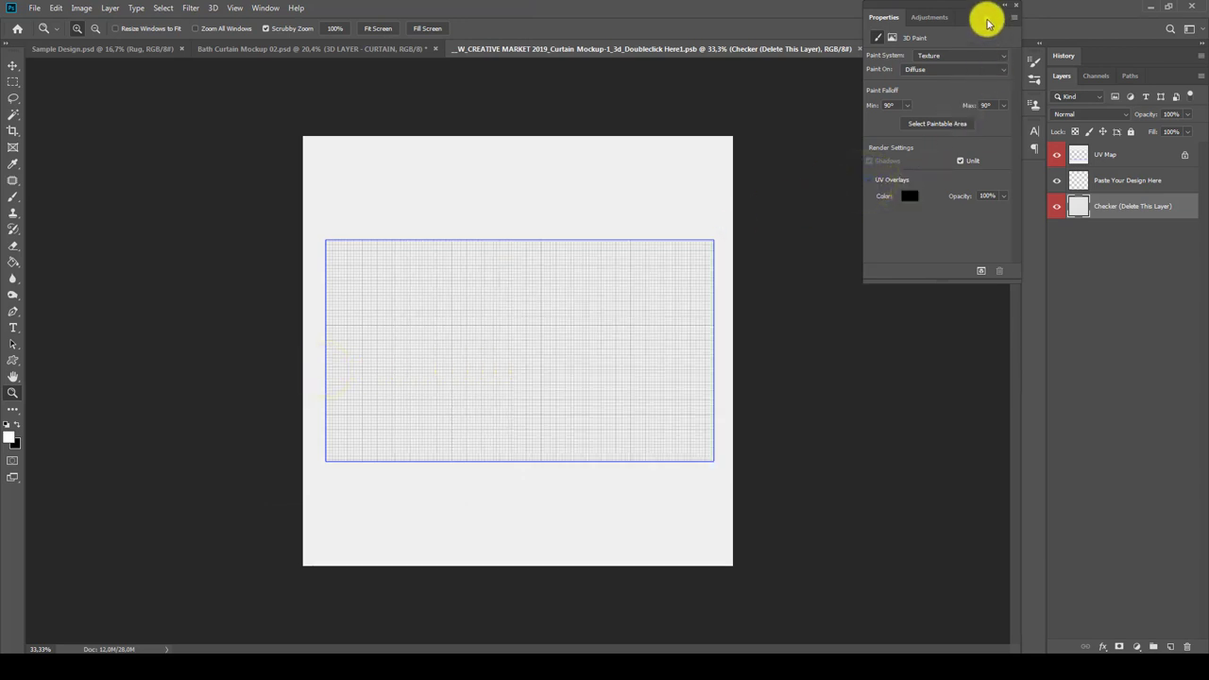
double_click(988, 22)
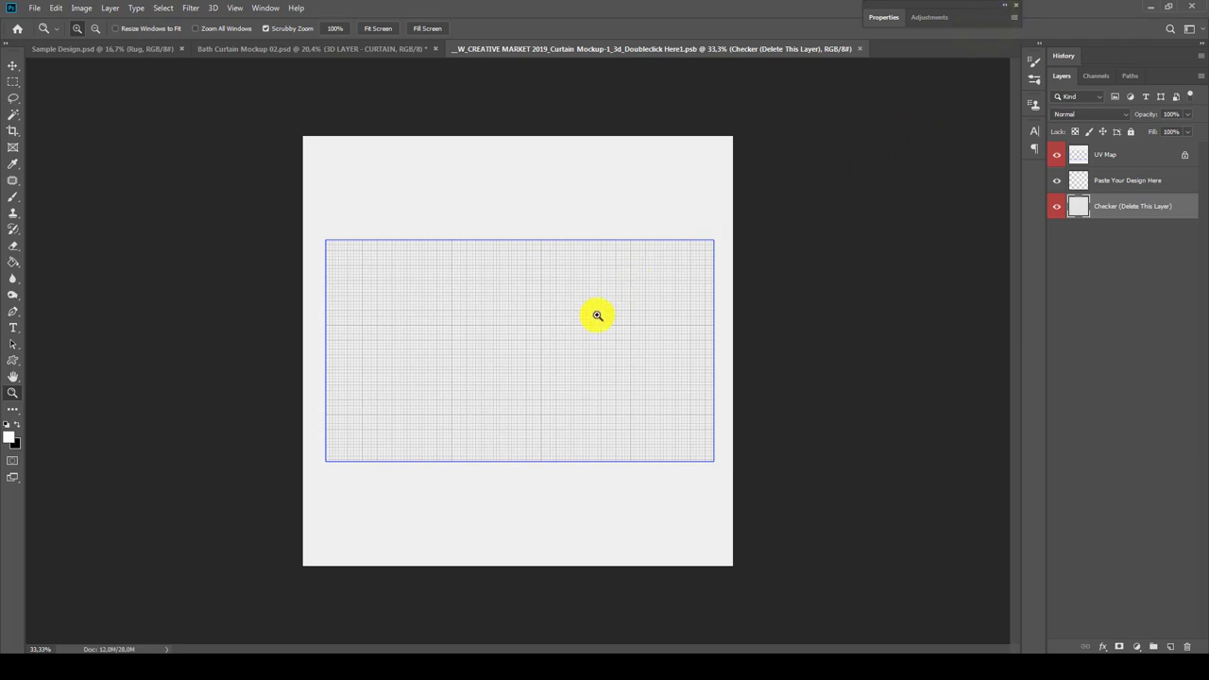
In Sample Design, select the tropical leaf Curtain layer, briefly toggling its visibility
click(121, 49)
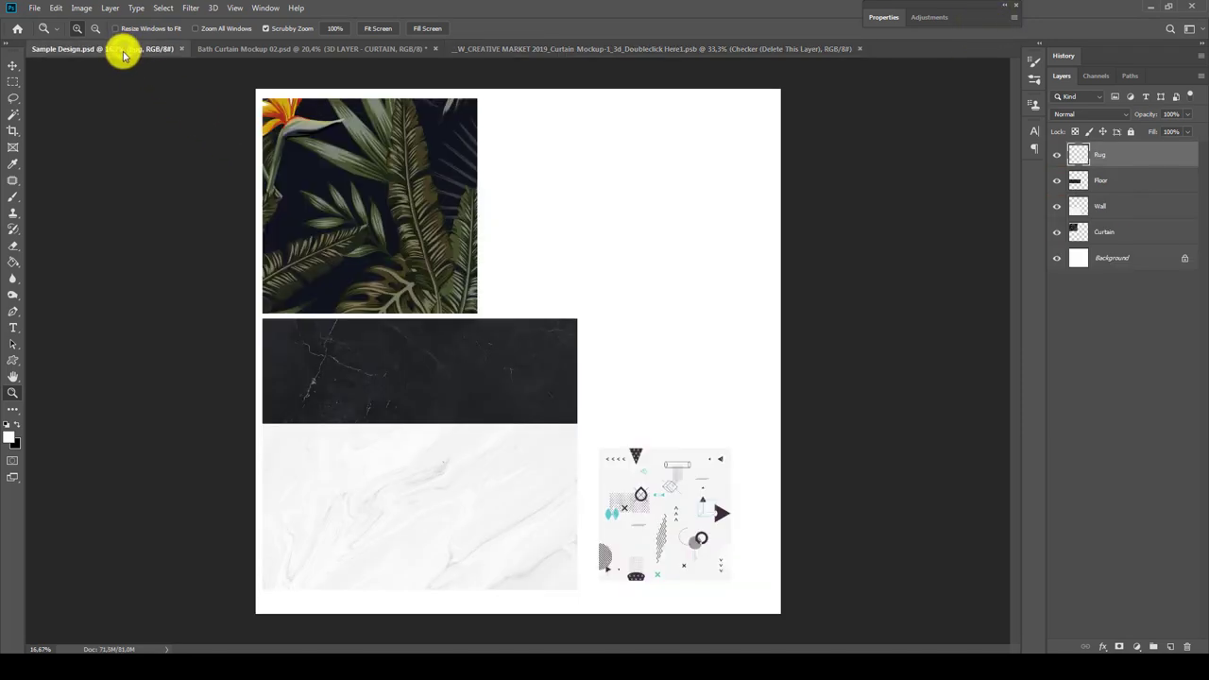
click(1100, 232)
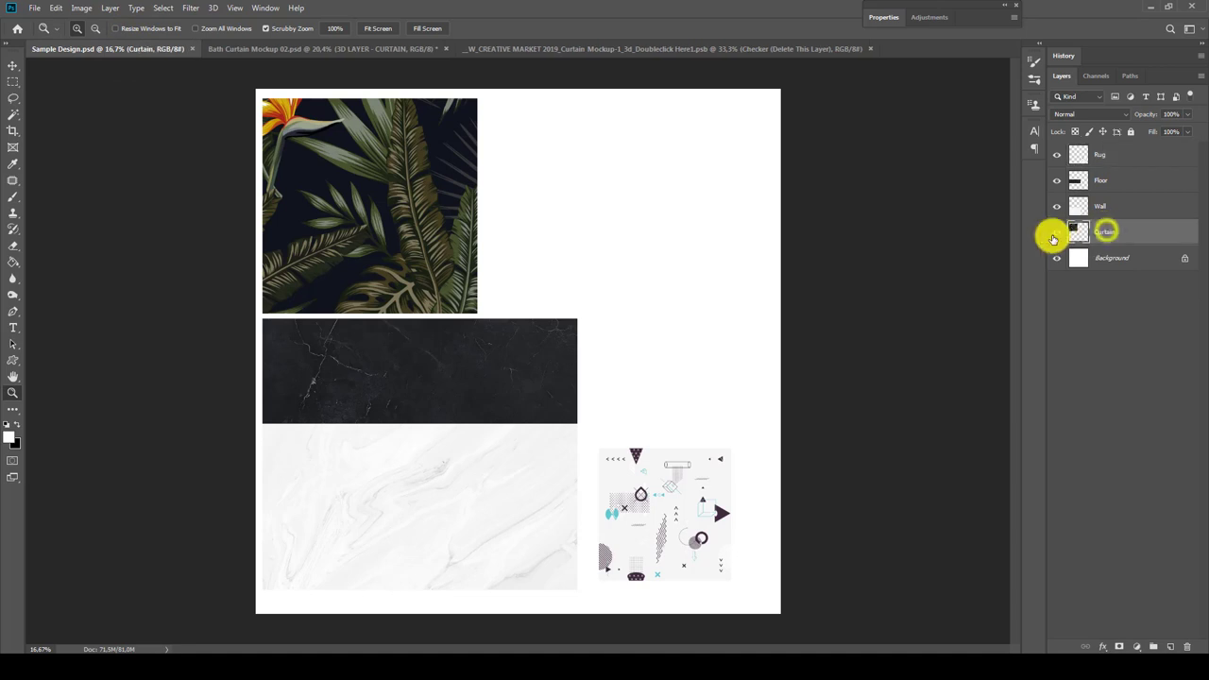
click(1057, 233)
click(1057, 233)
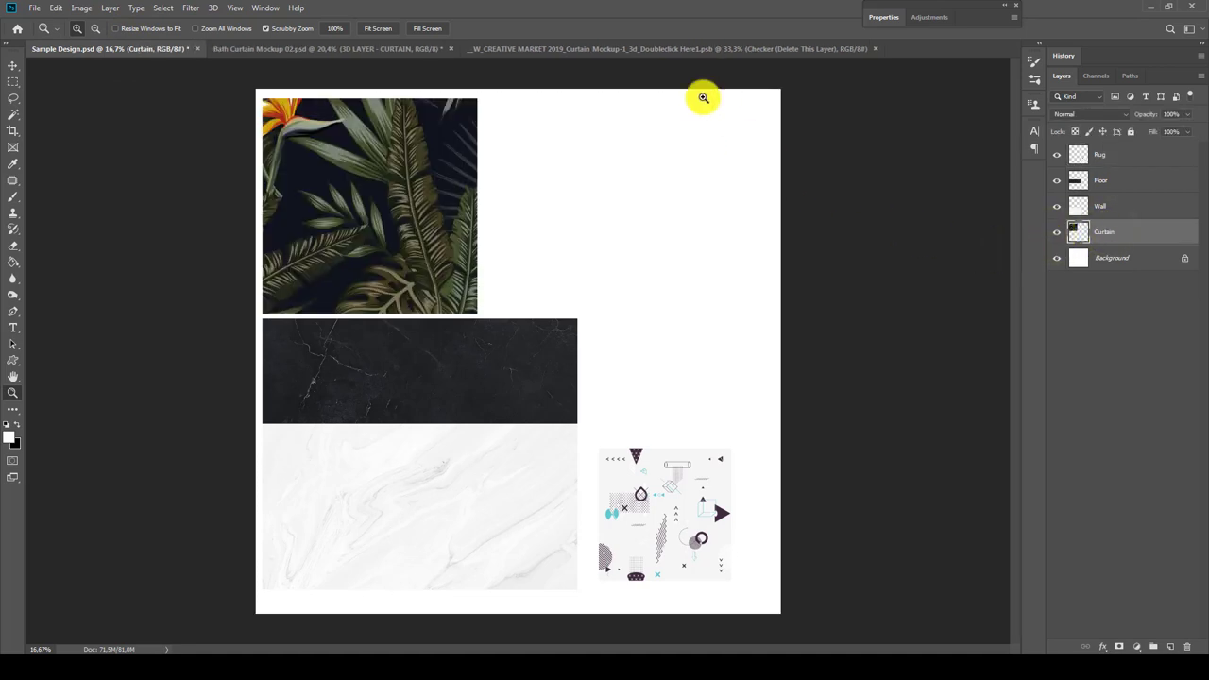
Paste the leaf design into the Paste Your Design Here layer, then save and close the texture
click(666, 49)
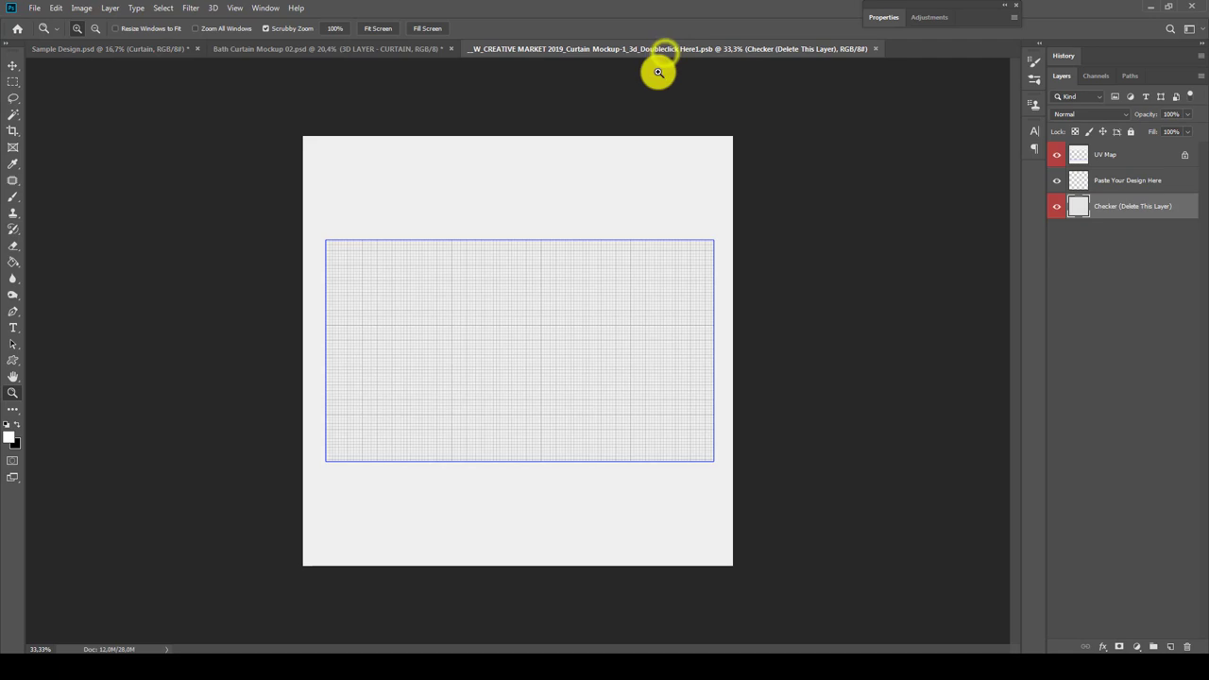
click(1134, 181)
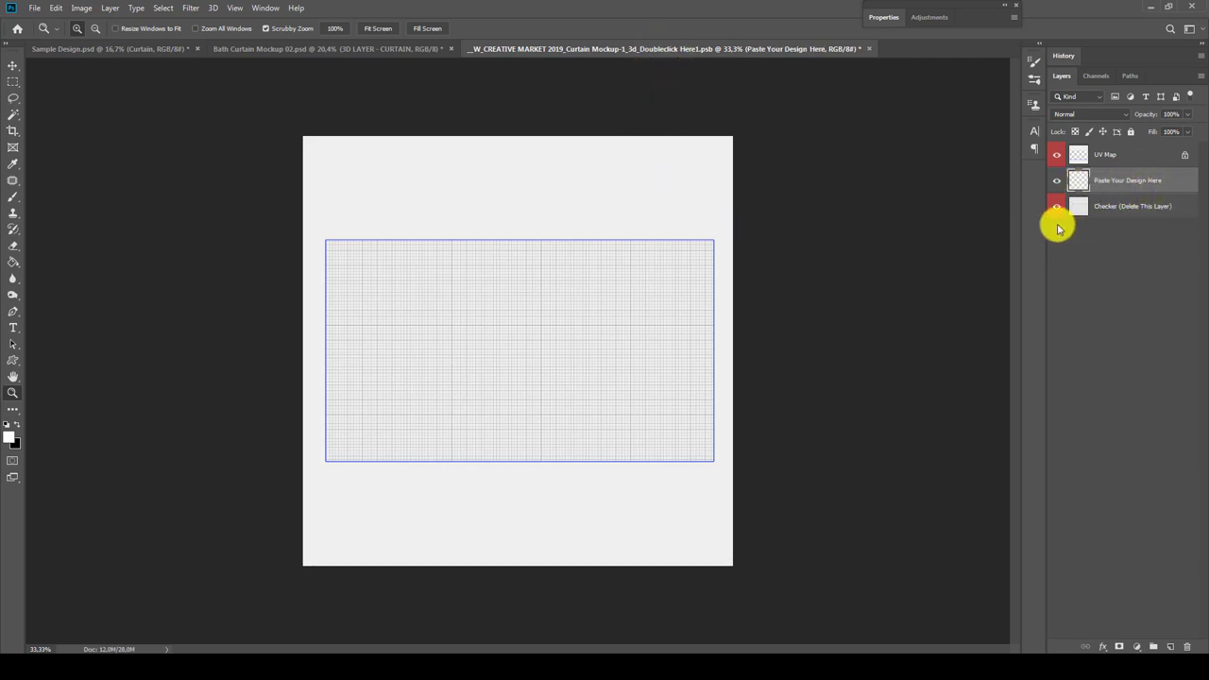
key(ctrl+v)
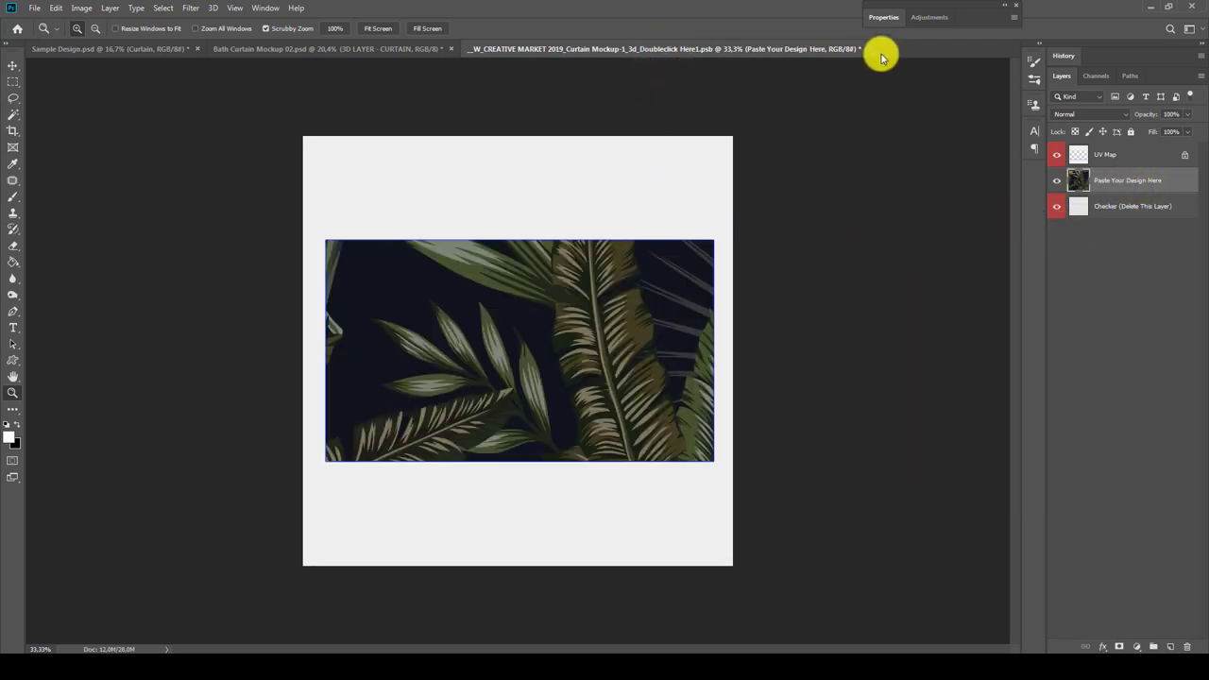
click(869, 50)
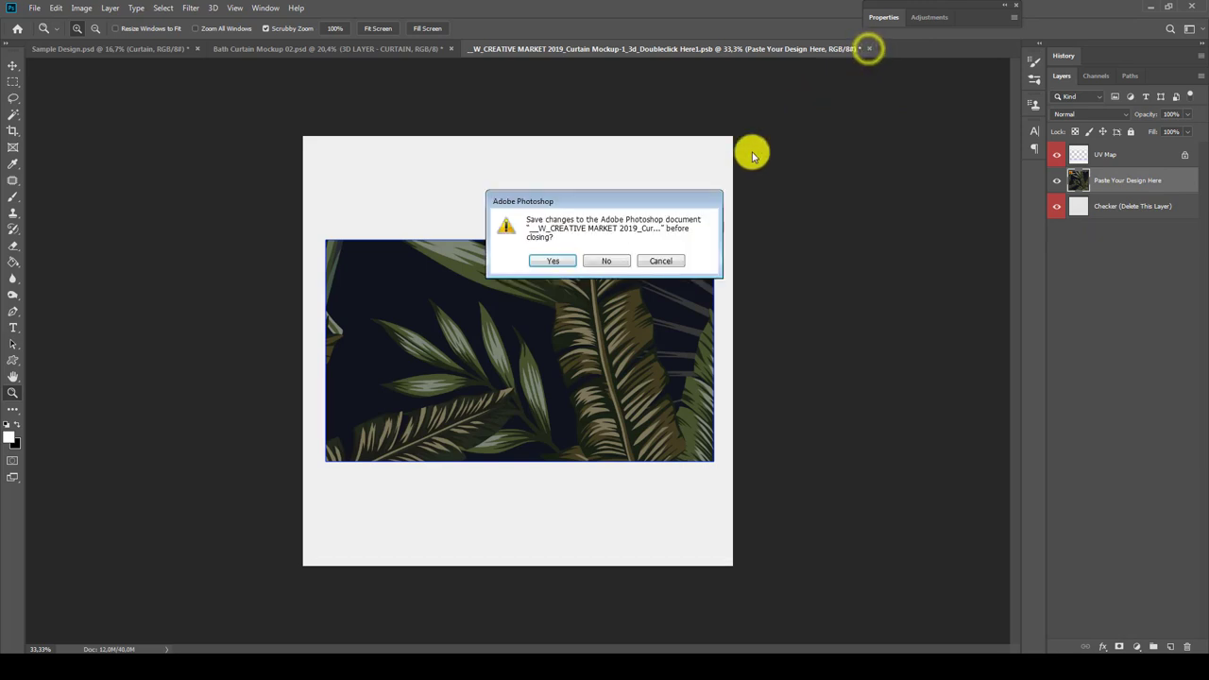
click(555, 265)
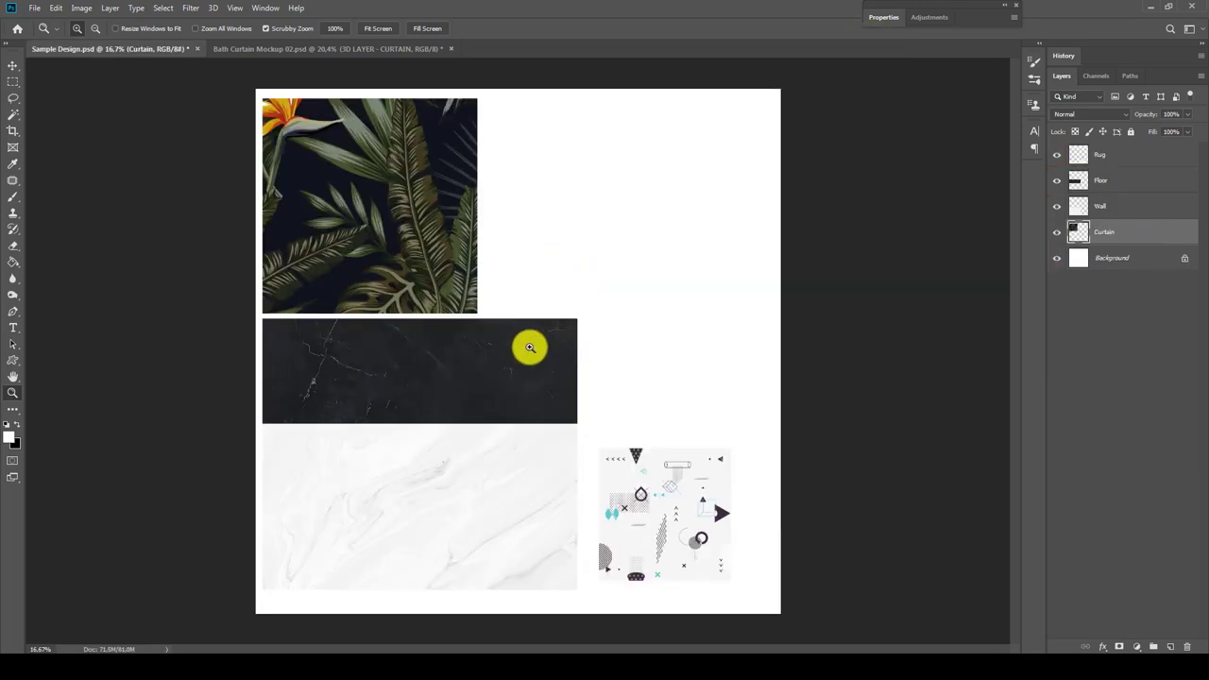
Return to Bath Curtain Mockup 02.psd, collapse the CURTAIN group and expand the PARTS group
click(308, 48)
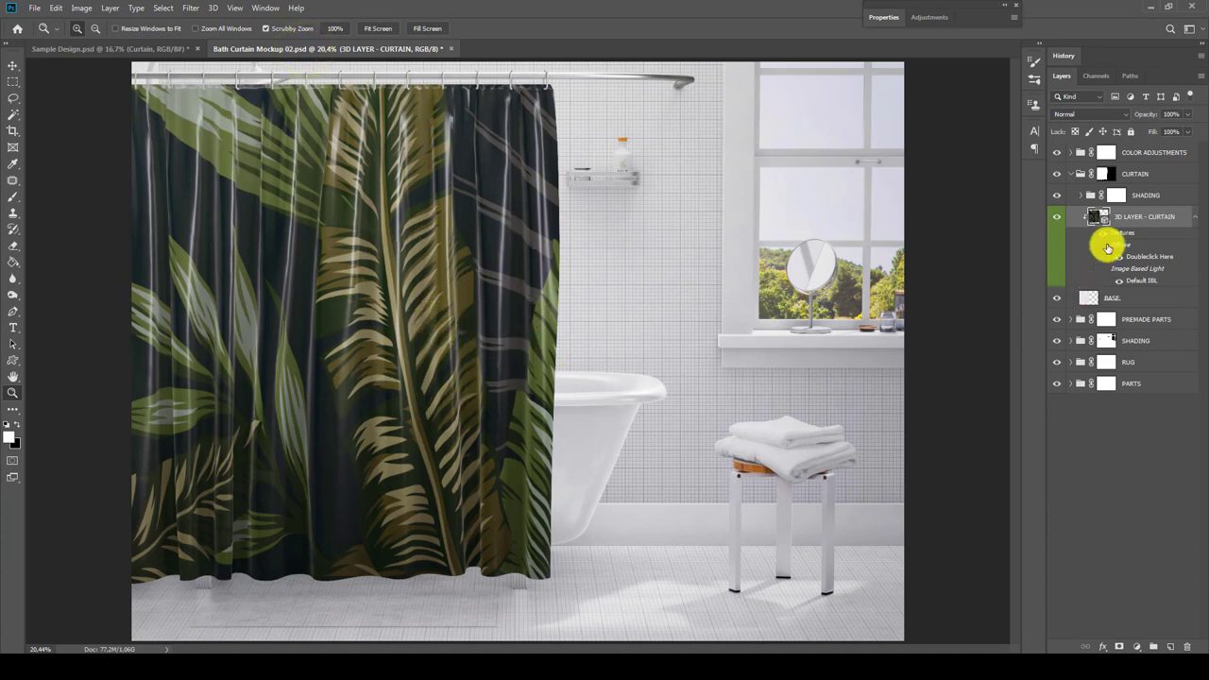
click(1107, 174)
click(1070, 175)
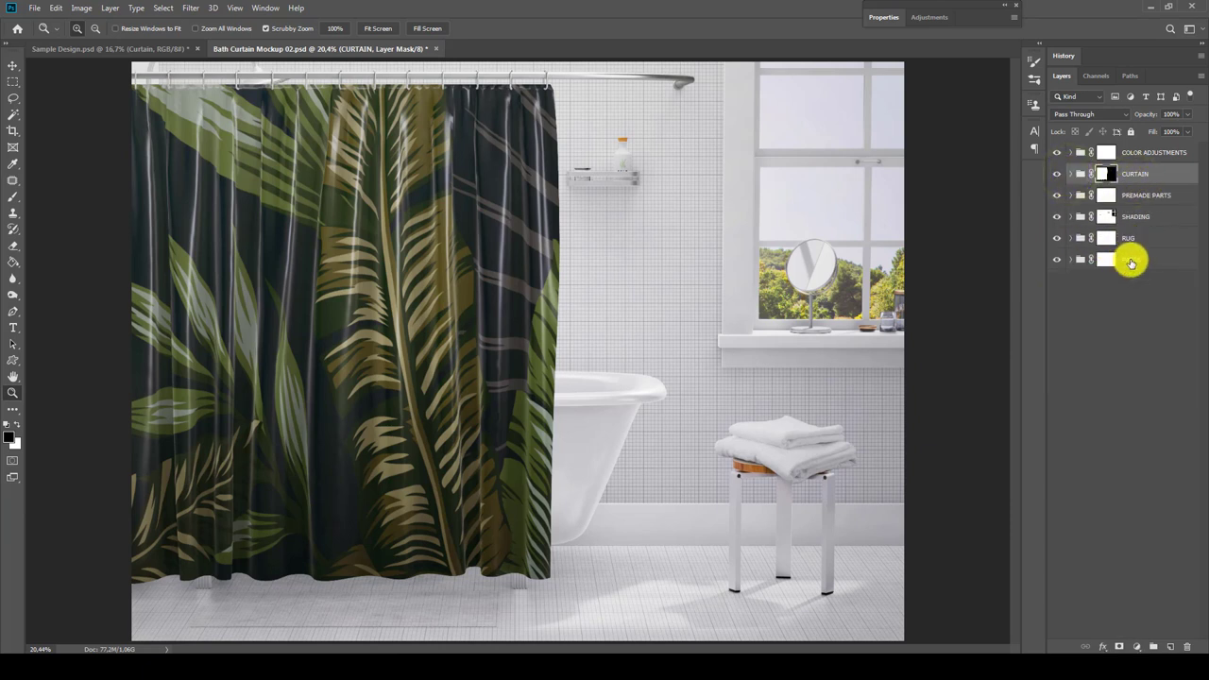
click(1131, 262)
click(1071, 259)
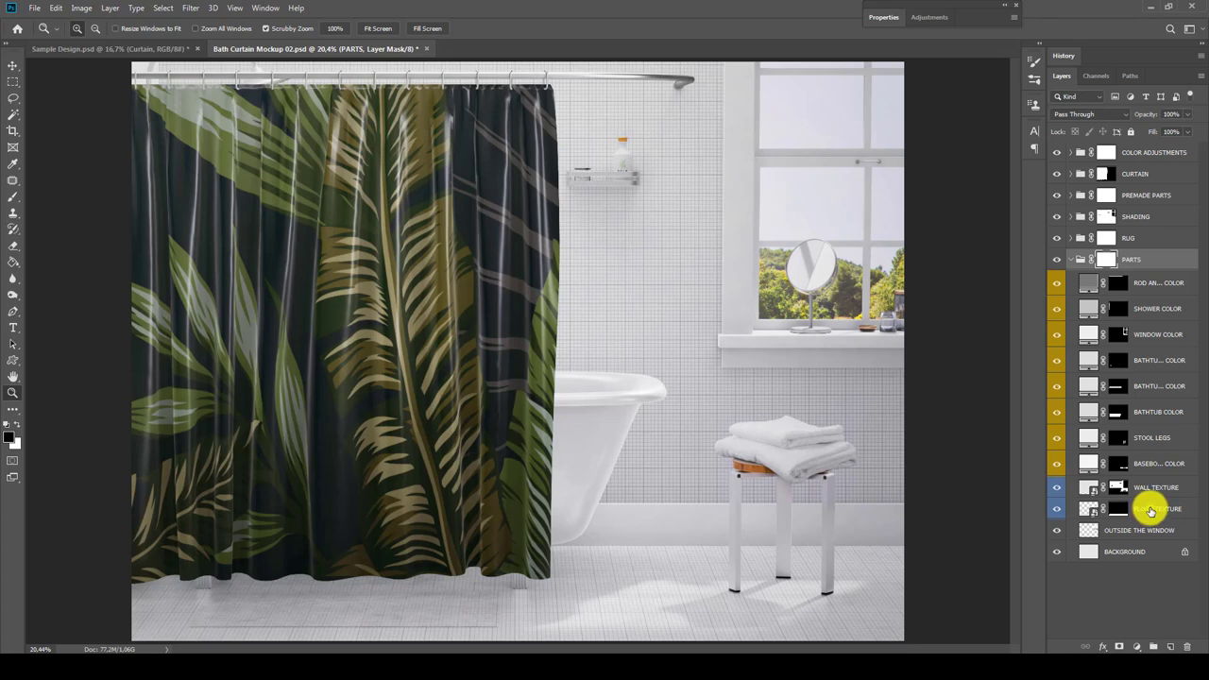
Open the contents of the FLOOR TEXTURE smart object
click(1151, 511)
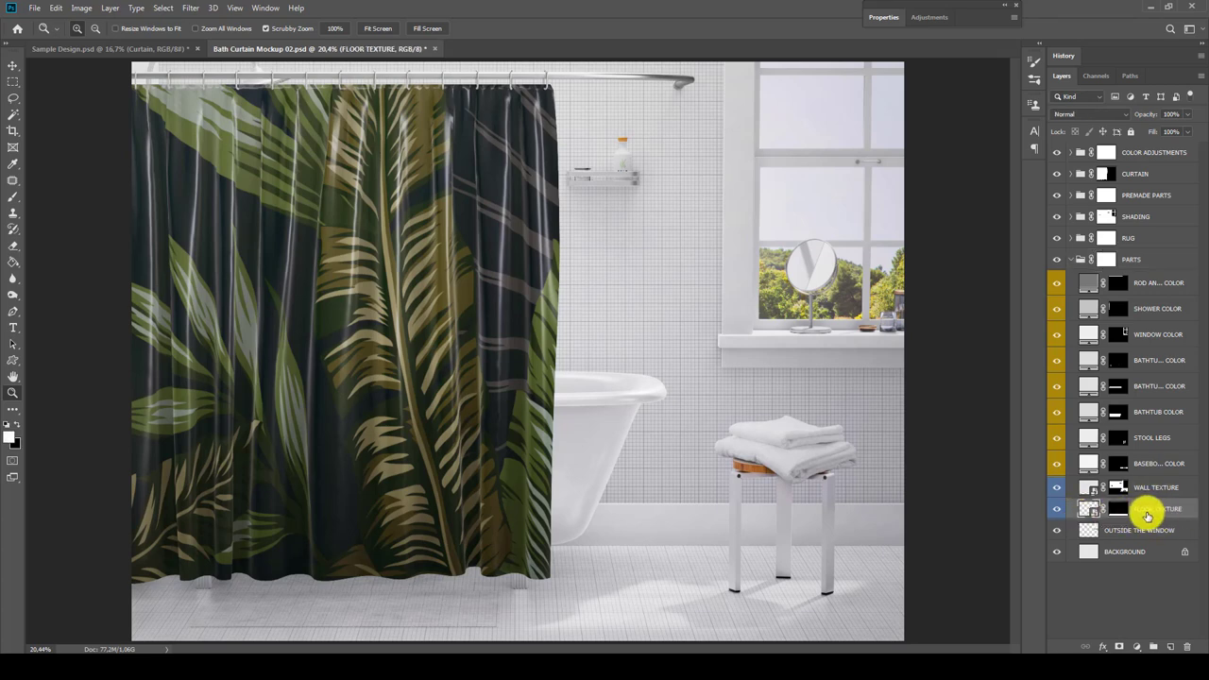
right_click(1147, 515)
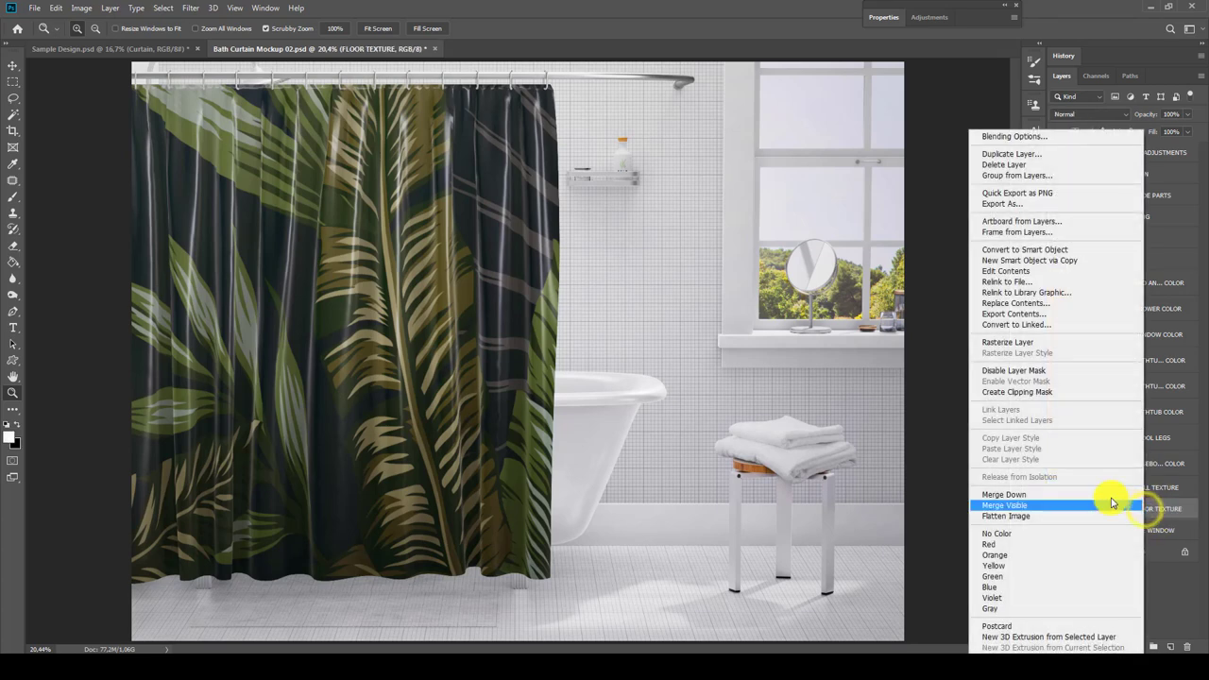
click(1042, 272)
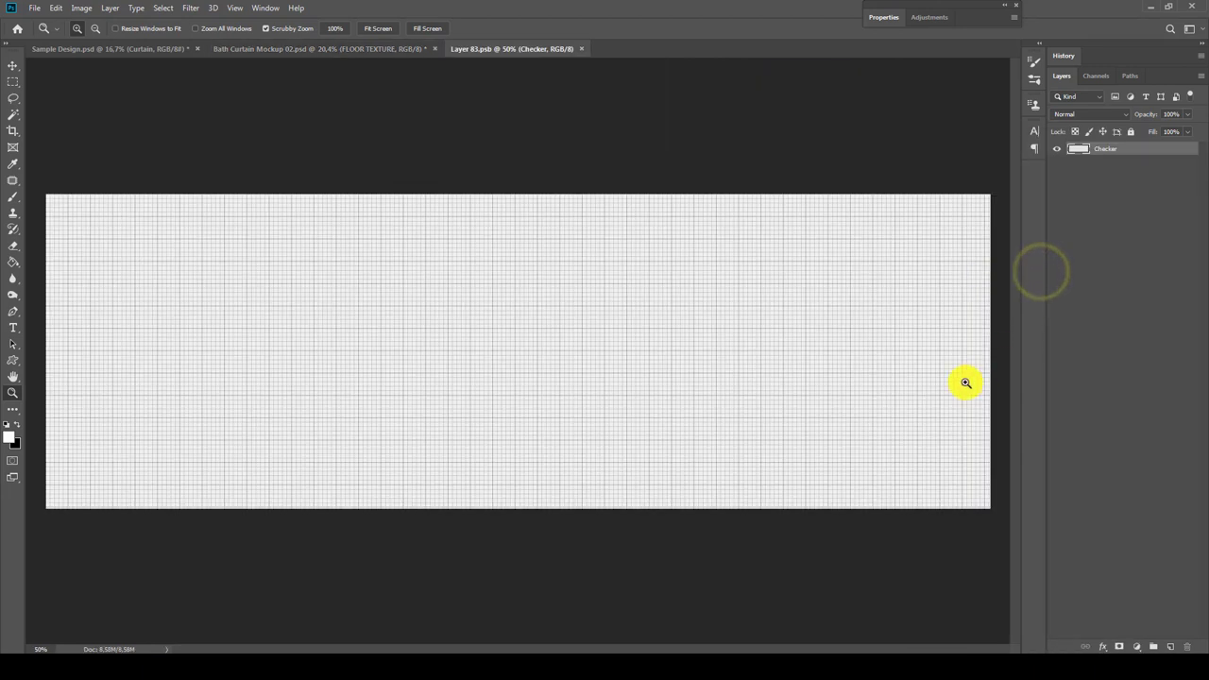
Paste the dark Floor marble from Sample Design into it, save, and return to the mockup
click(113, 48)
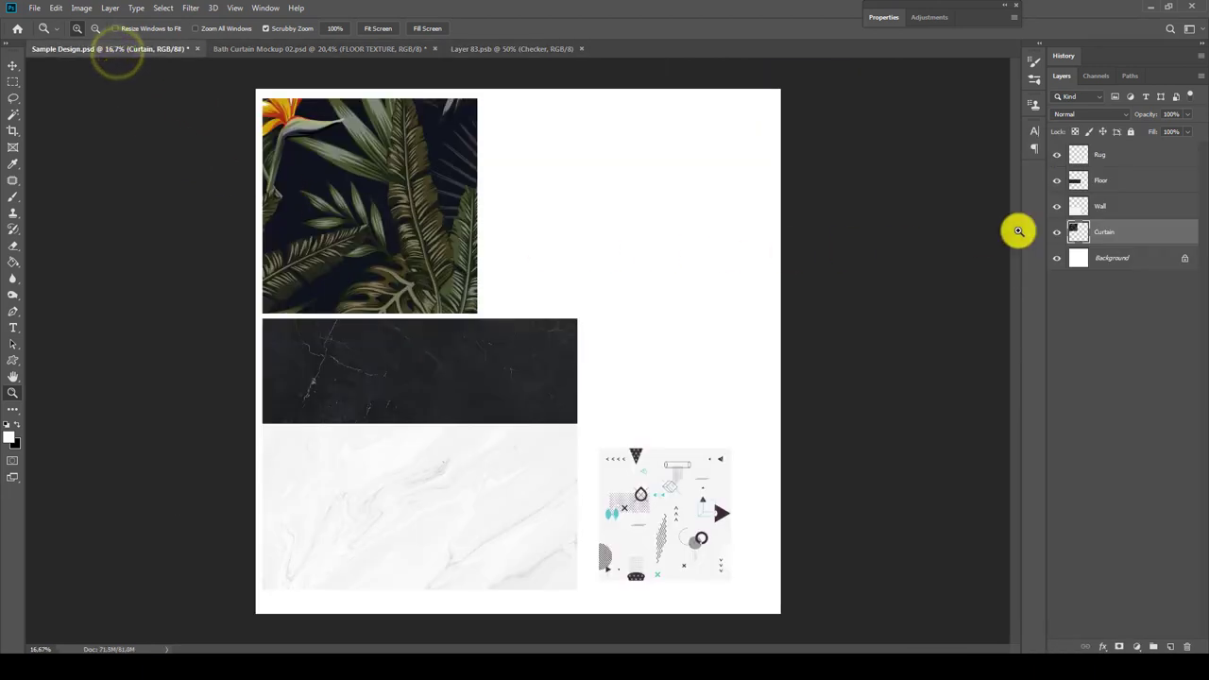
click(1112, 182)
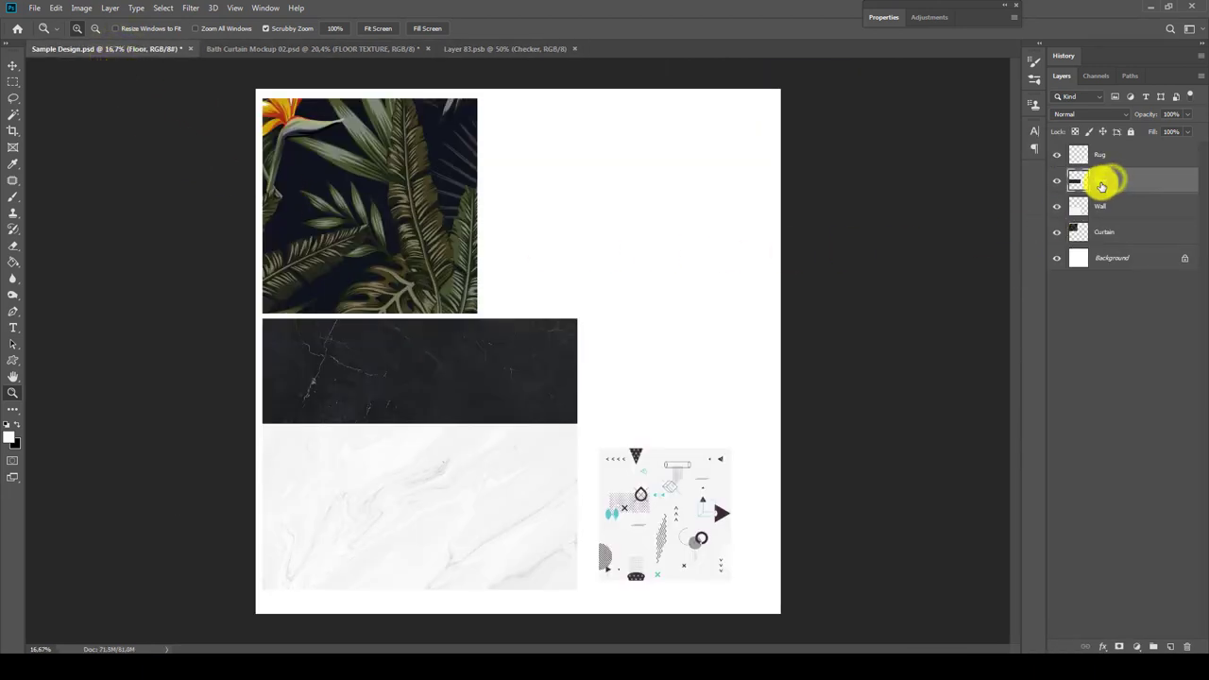
click(454, 48)
key(ctrl+v)
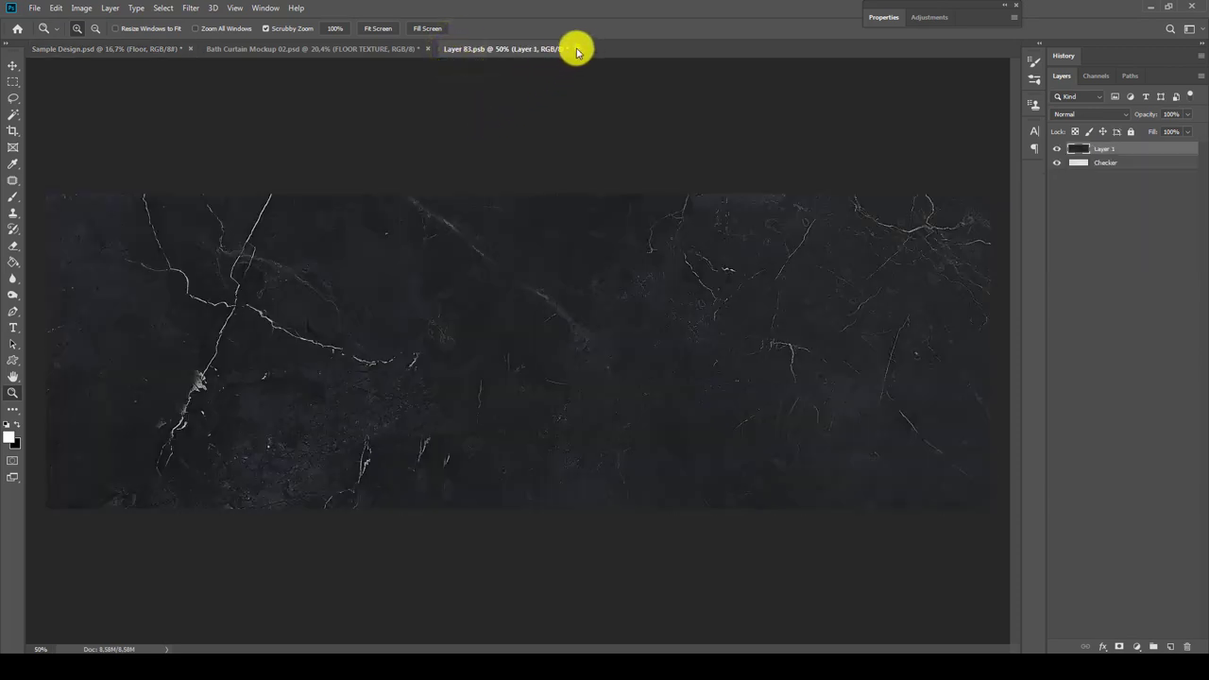
click(576, 48)
click(544, 250)
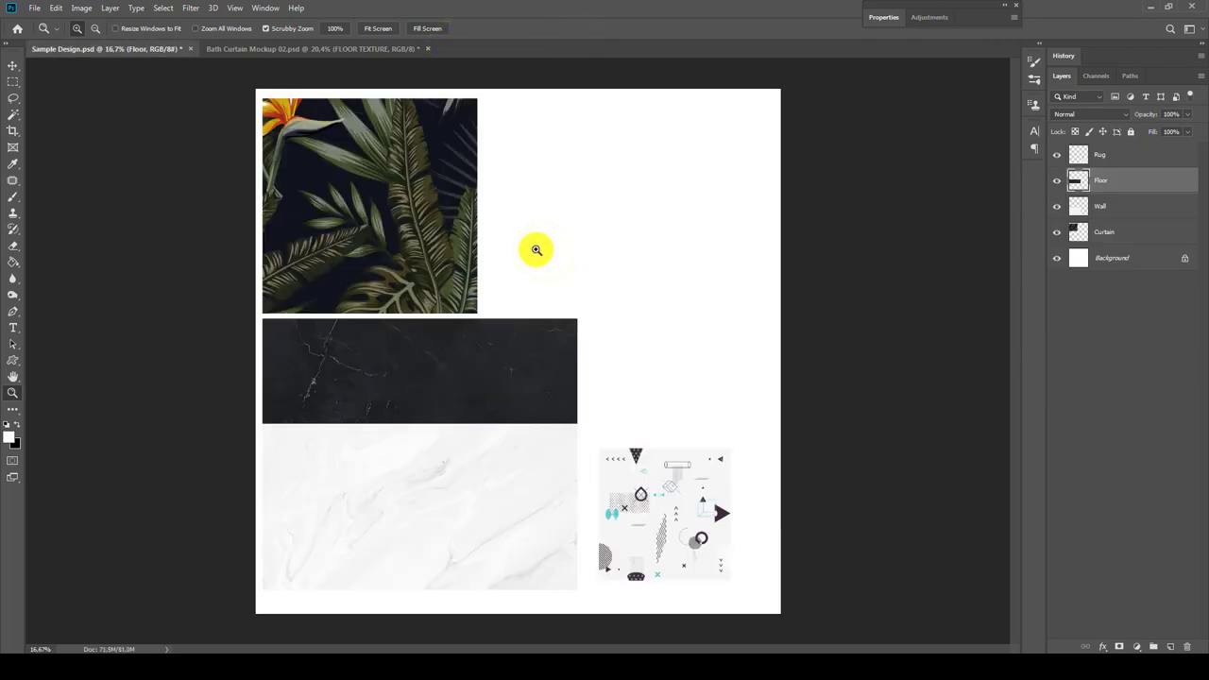
click(344, 49)
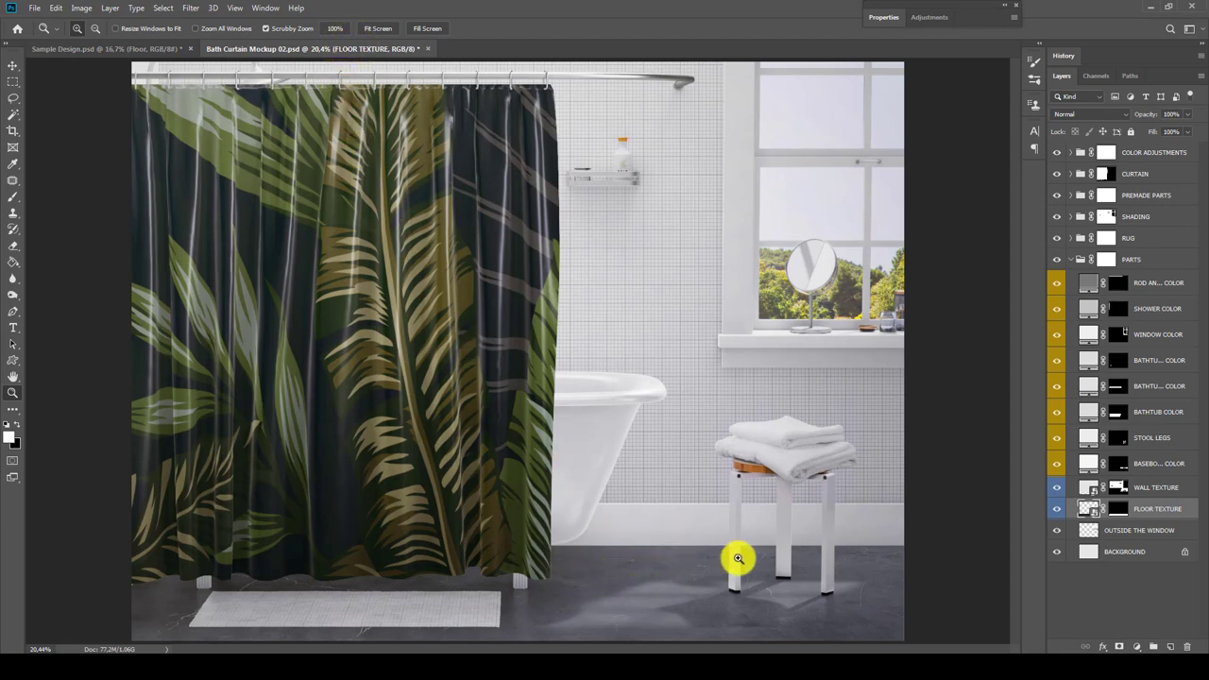
Open the contents of the WALL TEXTURE smart object
click(1151, 490)
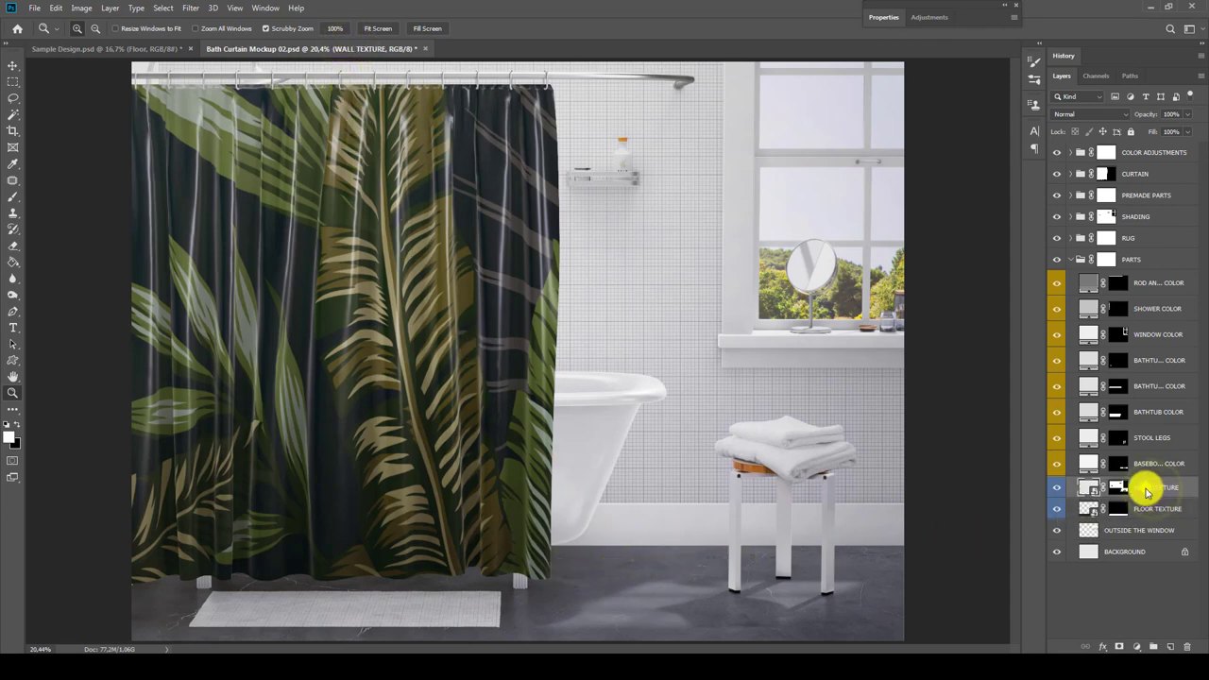
right_click(1146, 491)
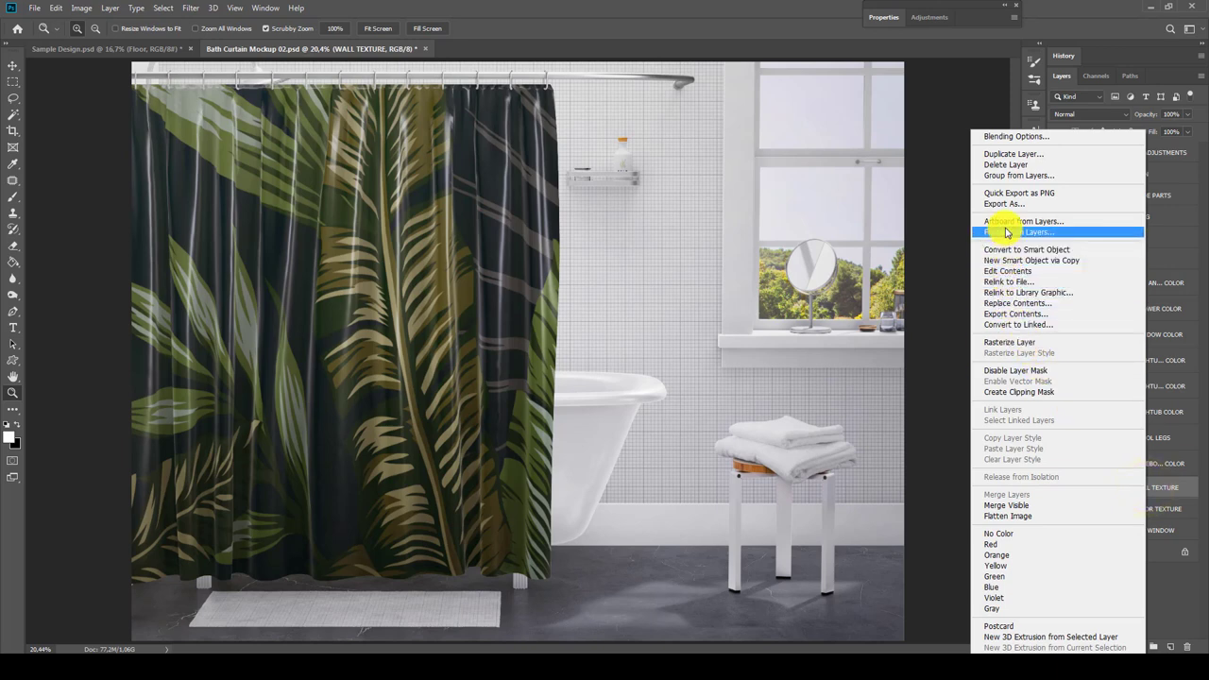
click(999, 271)
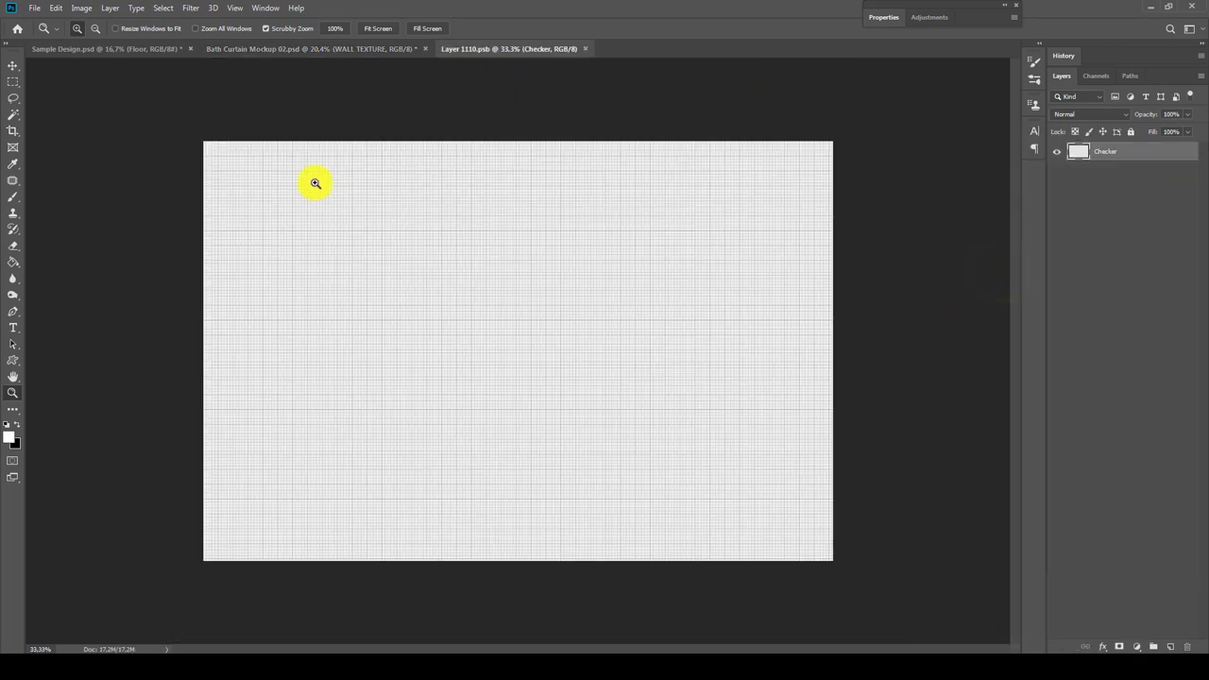
Place the white Wall marble from Sample Design over the checker grid, save, and return to the mockup
click(86, 48)
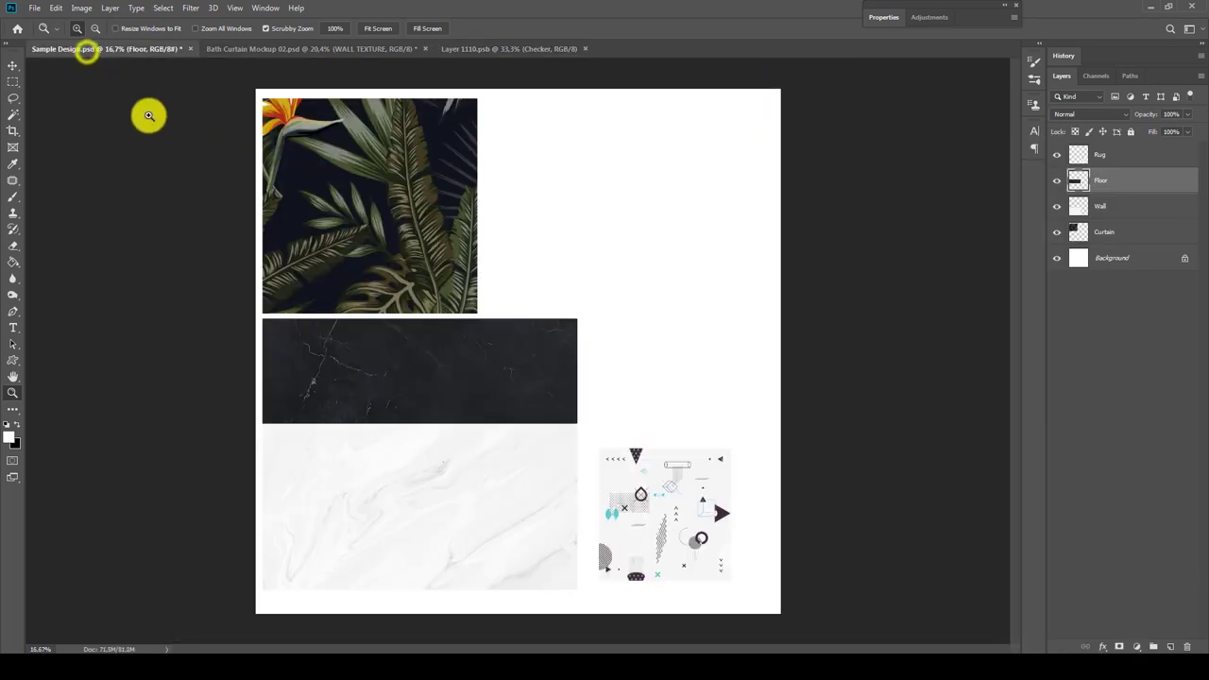
click(1095, 205)
click(1056, 206)
click(1056, 206)
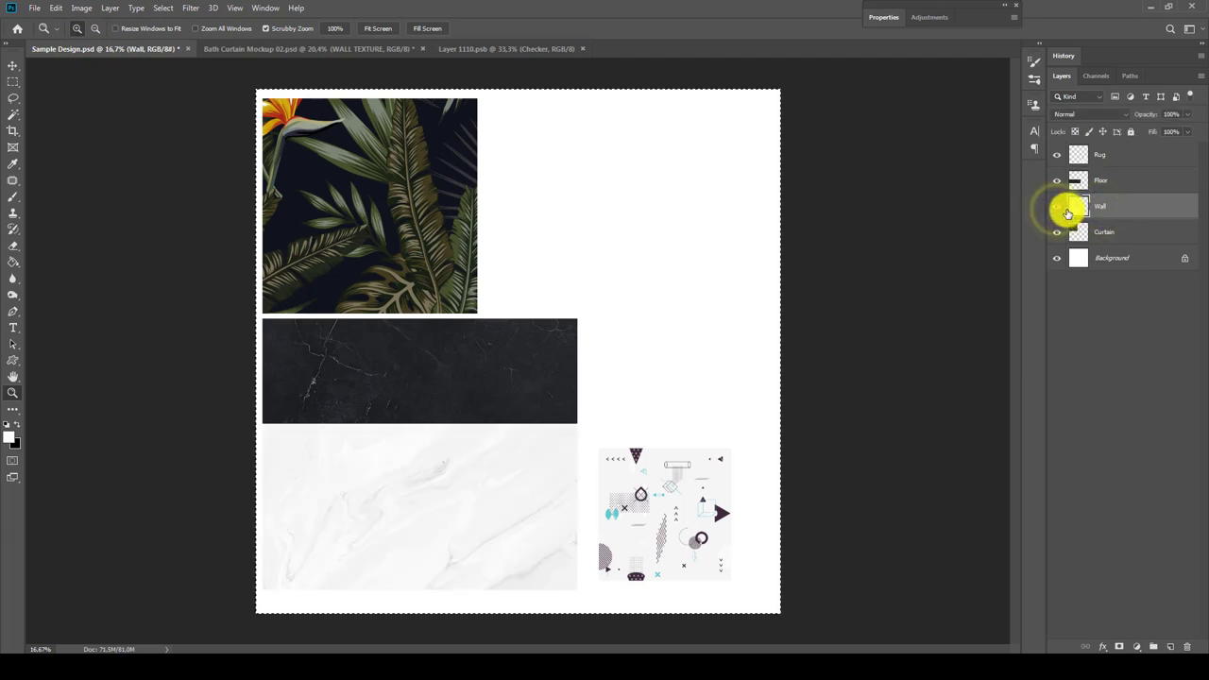
click(496, 48)
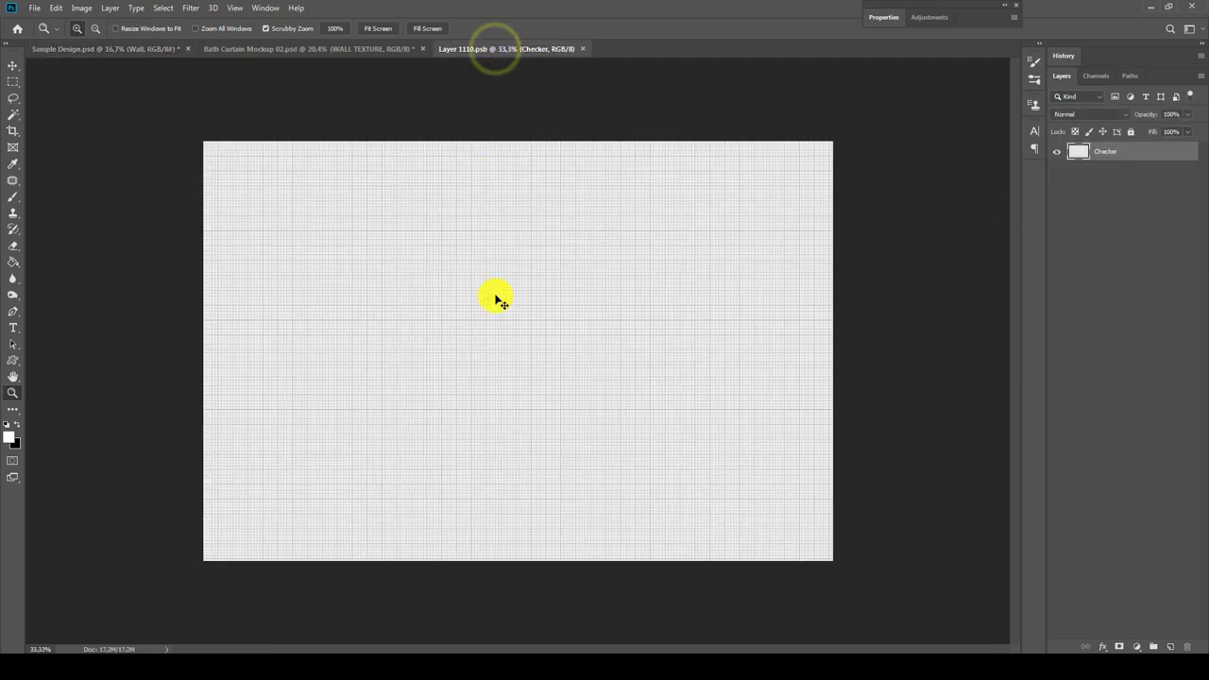
drag(497, 298, 501, 293)
click(584, 49)
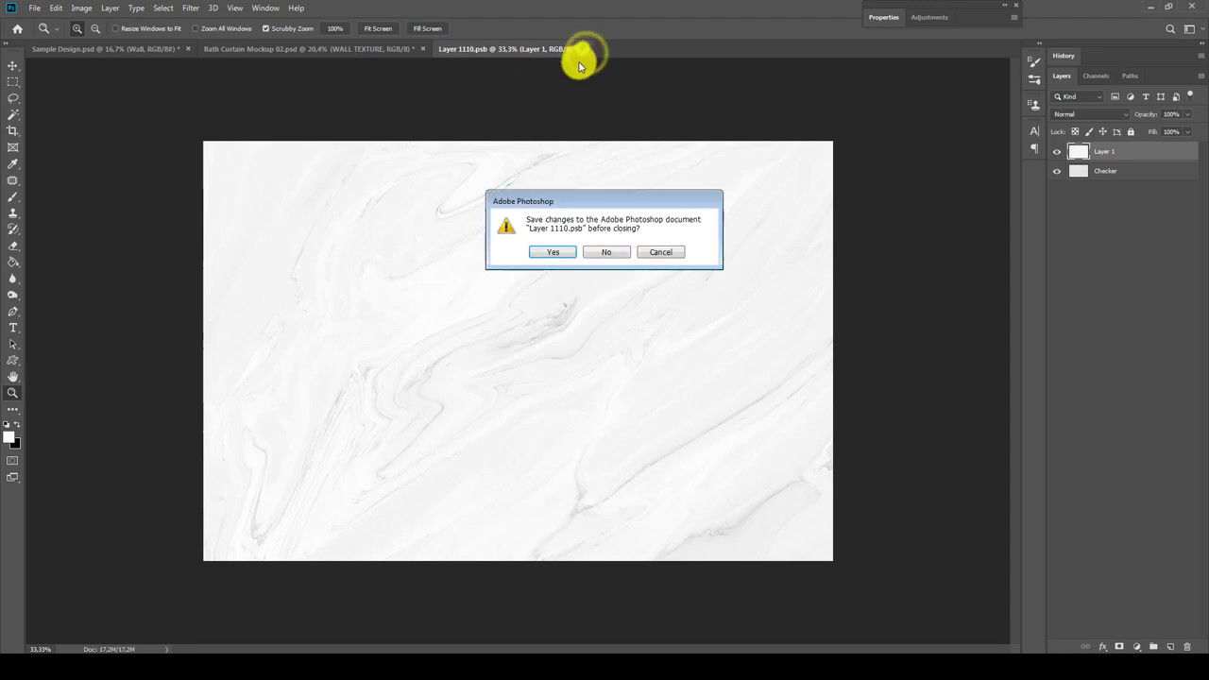
click(545, 250)
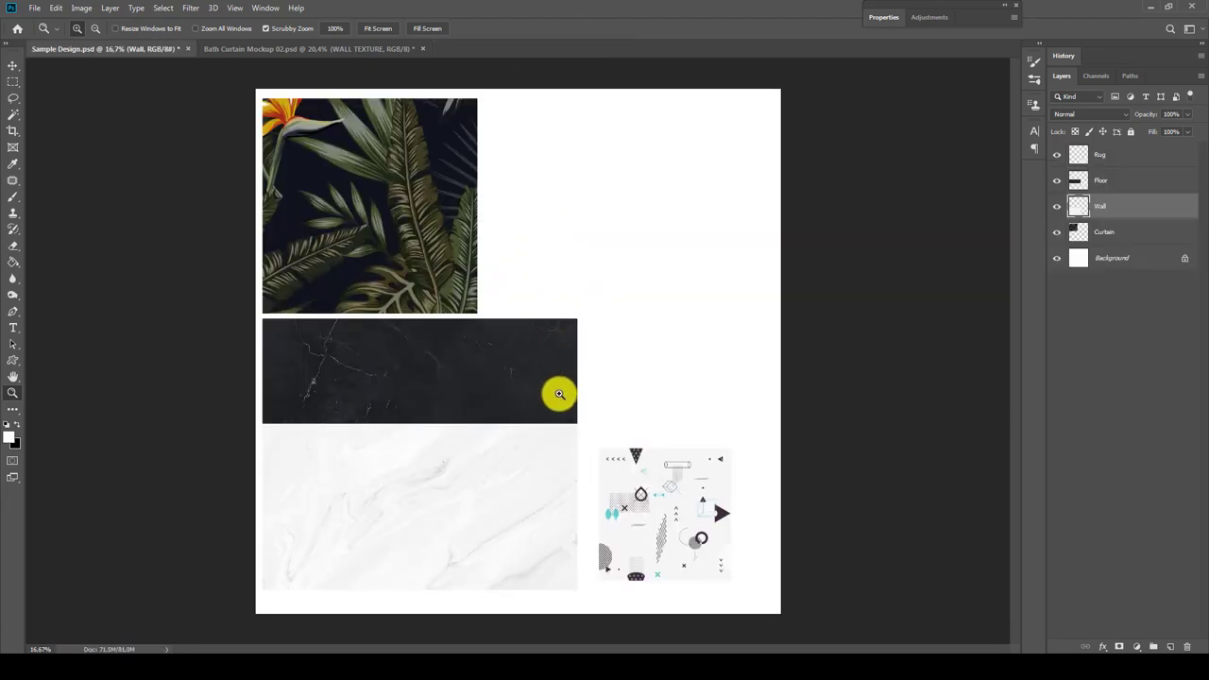
click(330, 48)
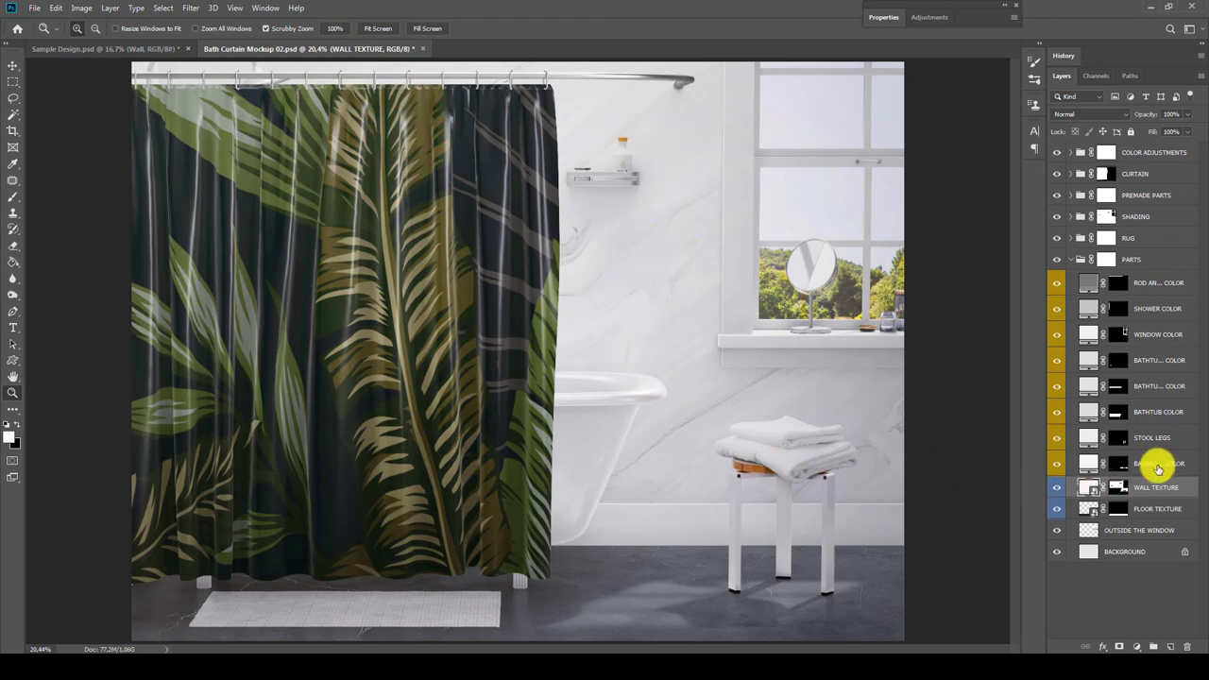
Set the BASEBOARD COLOR, STOOL LEGS and BATHTUB COLOR fills to dark greys (tub #383838)
double_click(1088, 462)
mouse_move(889, 213)
mouse_down()
mouse_move(853, 219)
mouse_move(808, 197)
mouse_up()
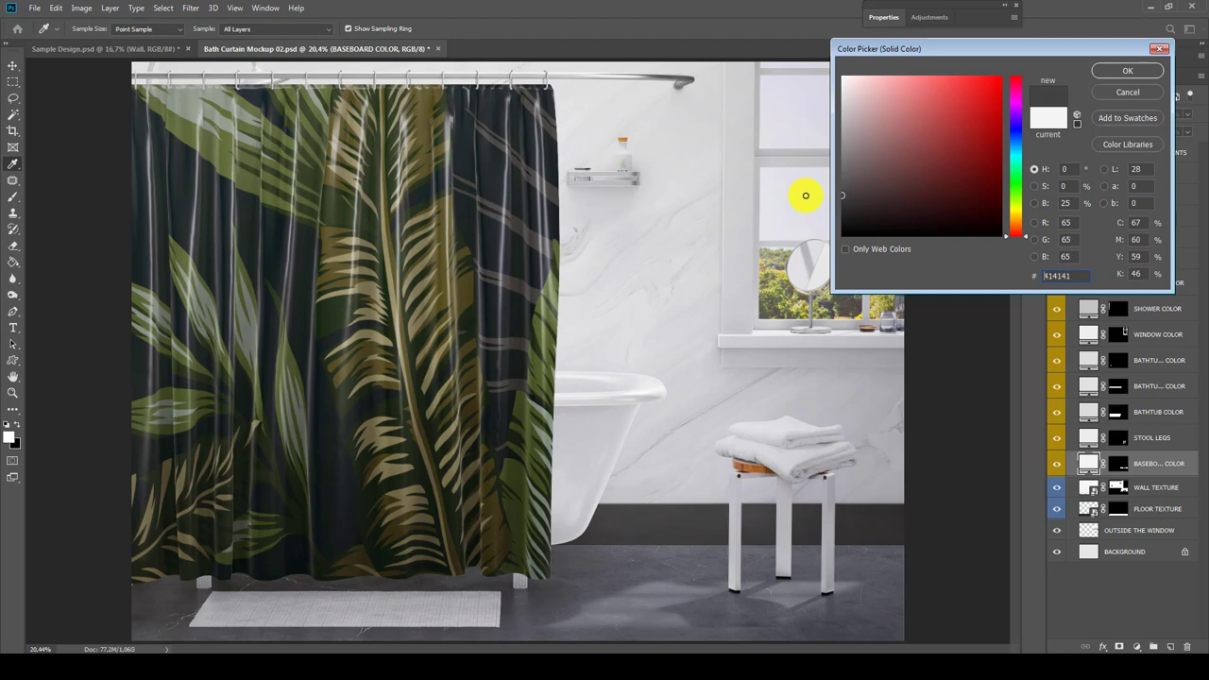
click(1127, 70)
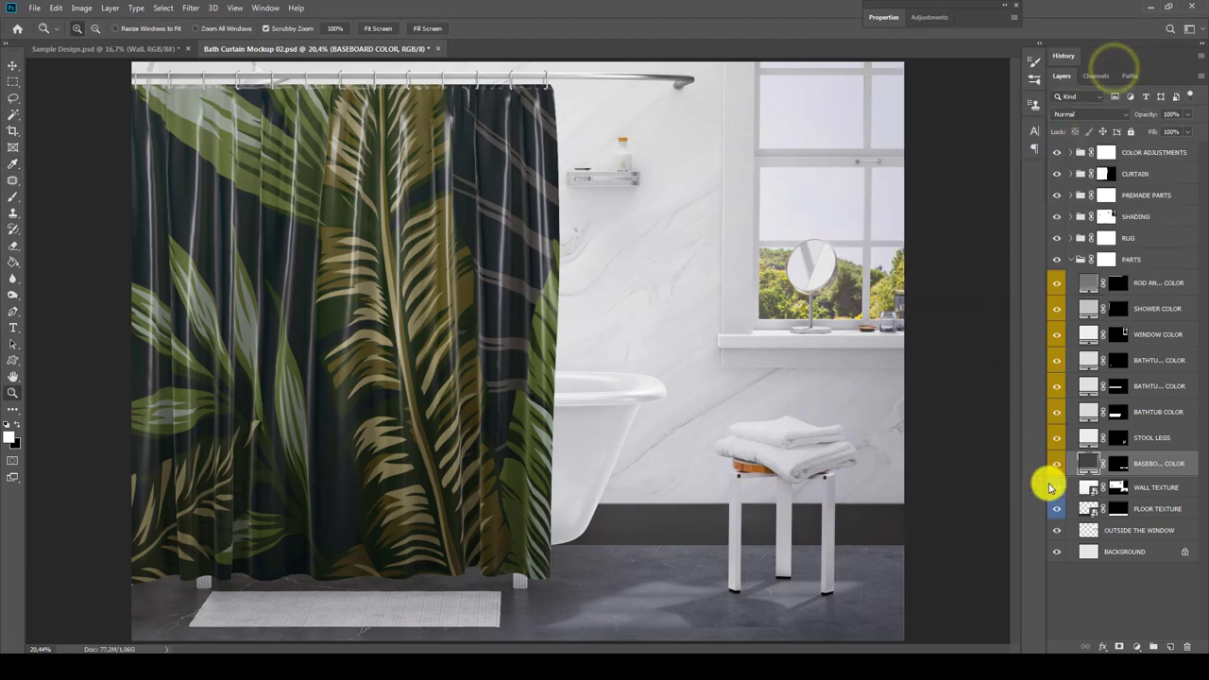
click(1152, 441)
double_click(1087, 437)
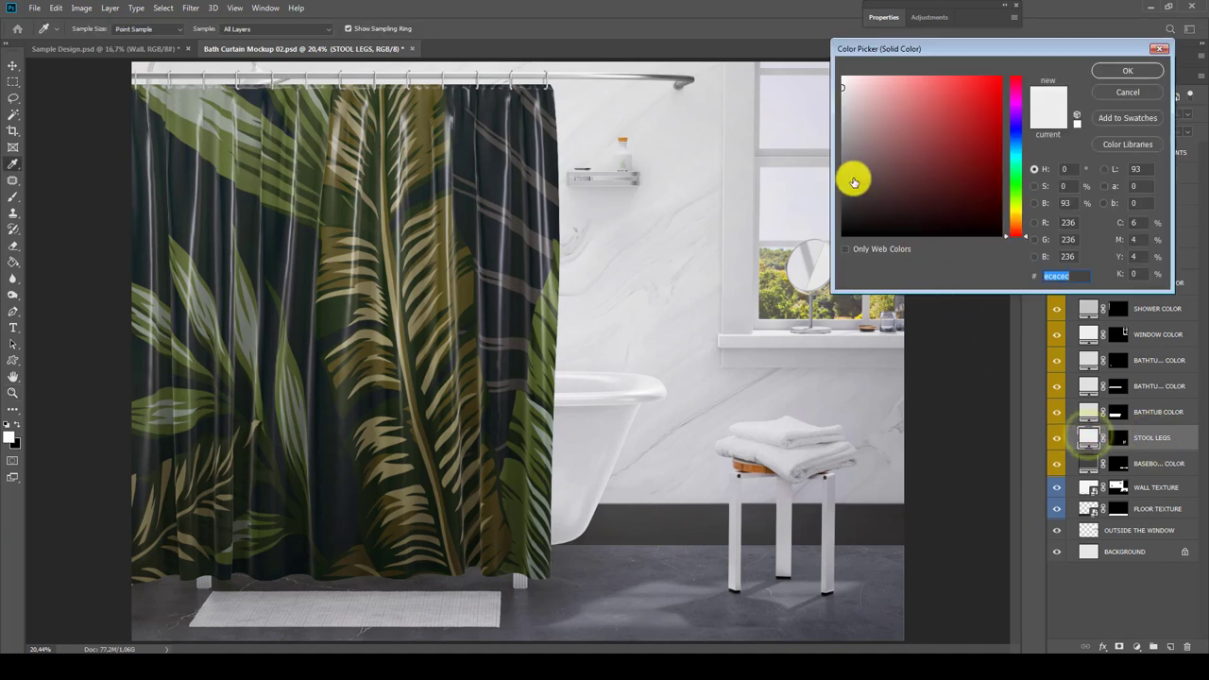
mouse_move(854, 181)
mouse_down()
mouse_move(838, 204)
mouse_move(812, 190)
mouse_up()
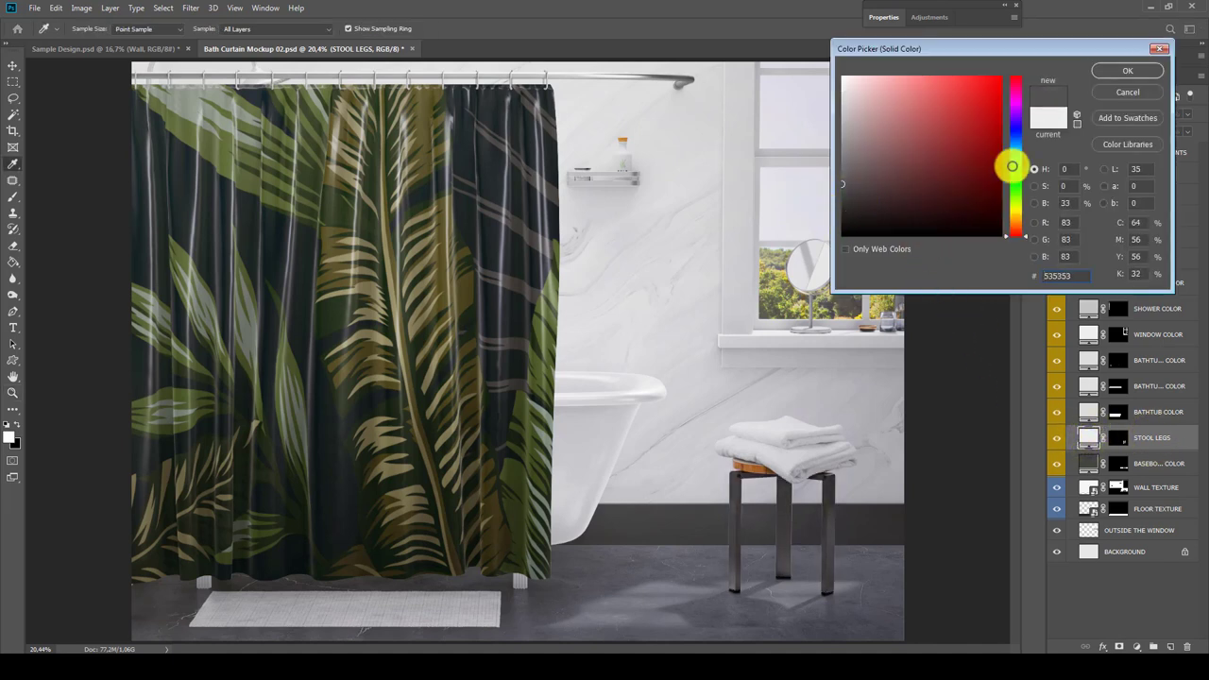
click(1127, 71)
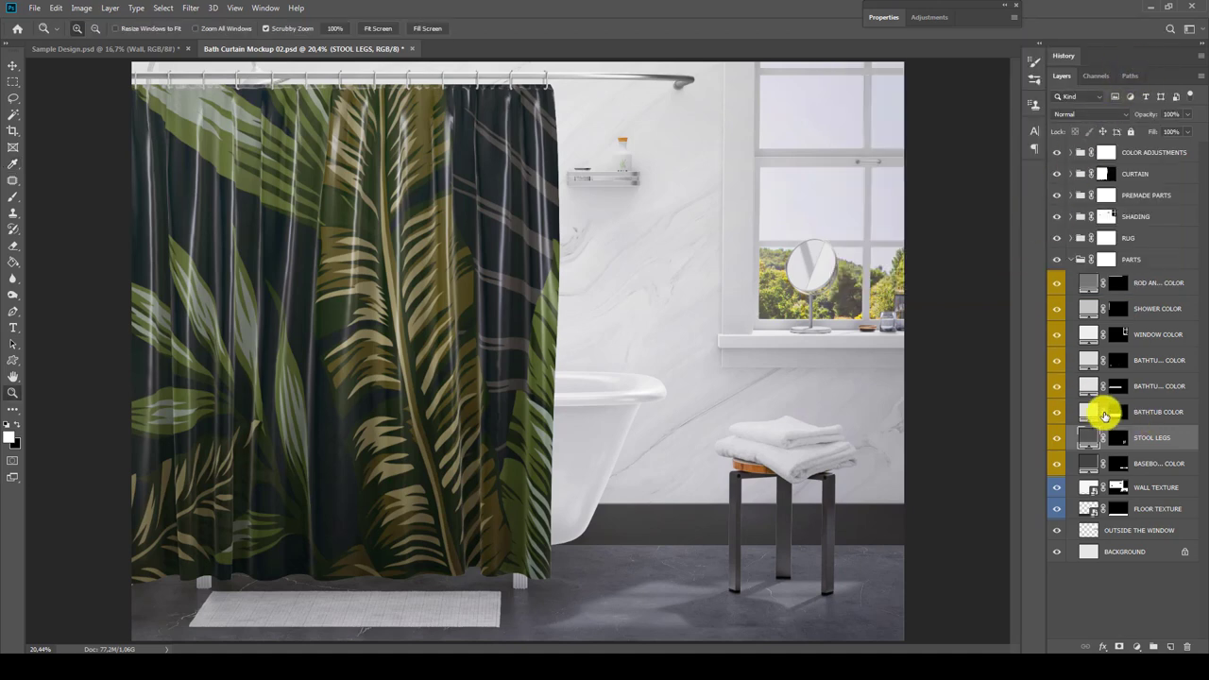
double_click(1088, 412)
drag(849, 170, 800, 200)
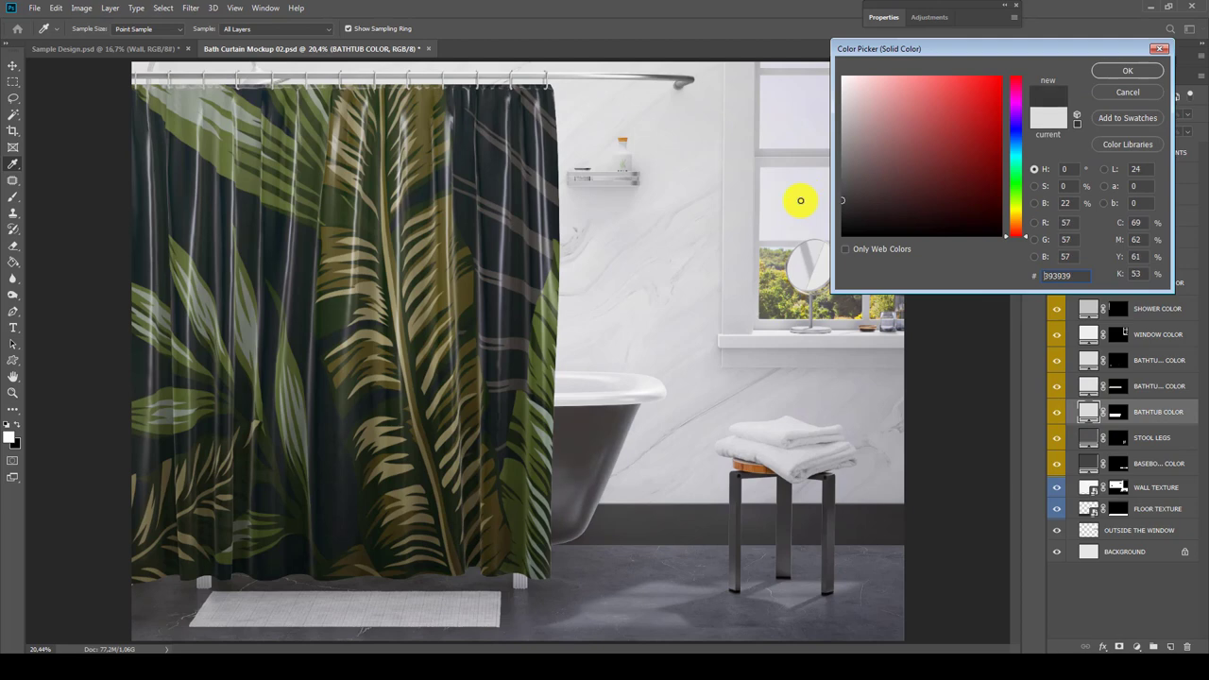
Apply the dark bathtub colour, then try darker and red inner-tub colours but cancel, keeping it white
click(1125, 71)
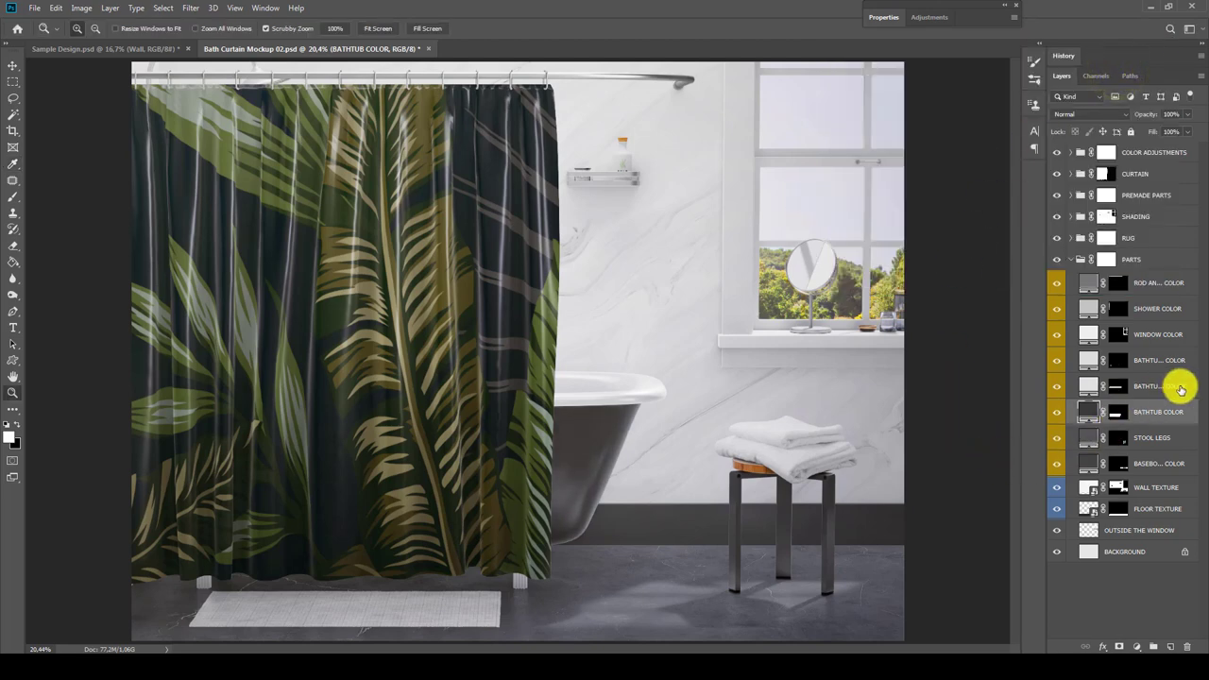
double_click(1091, 387)
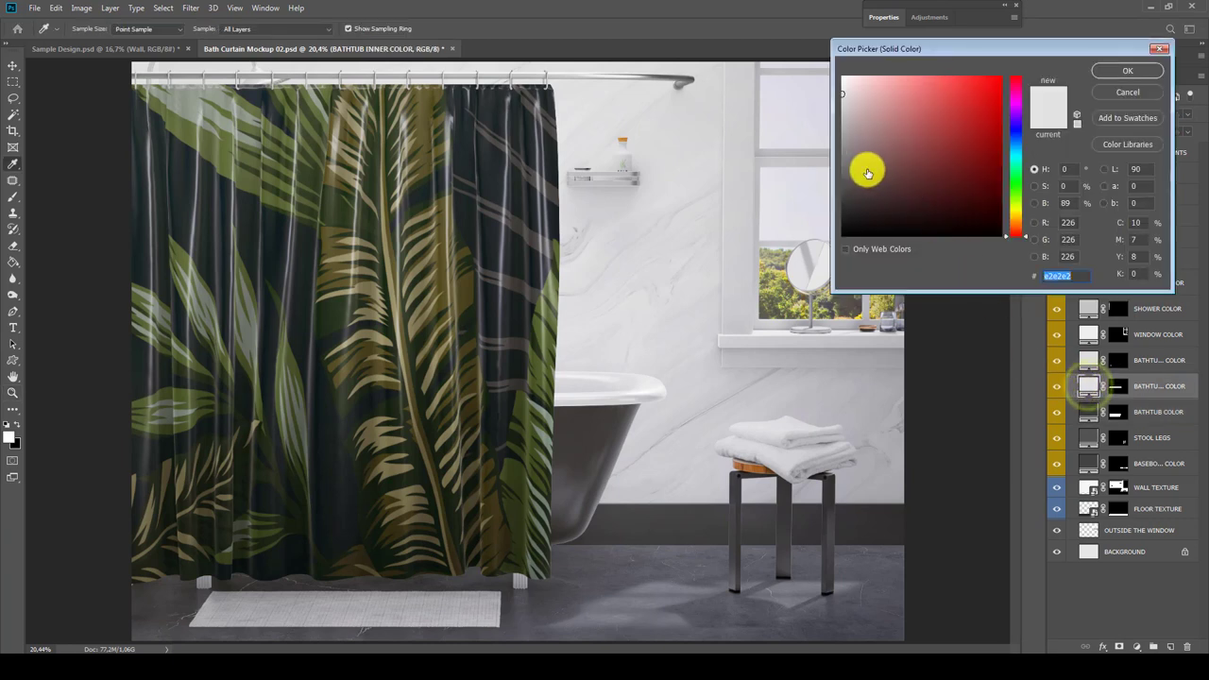
drag(857, 171, 802, 196)
click(920, 127)
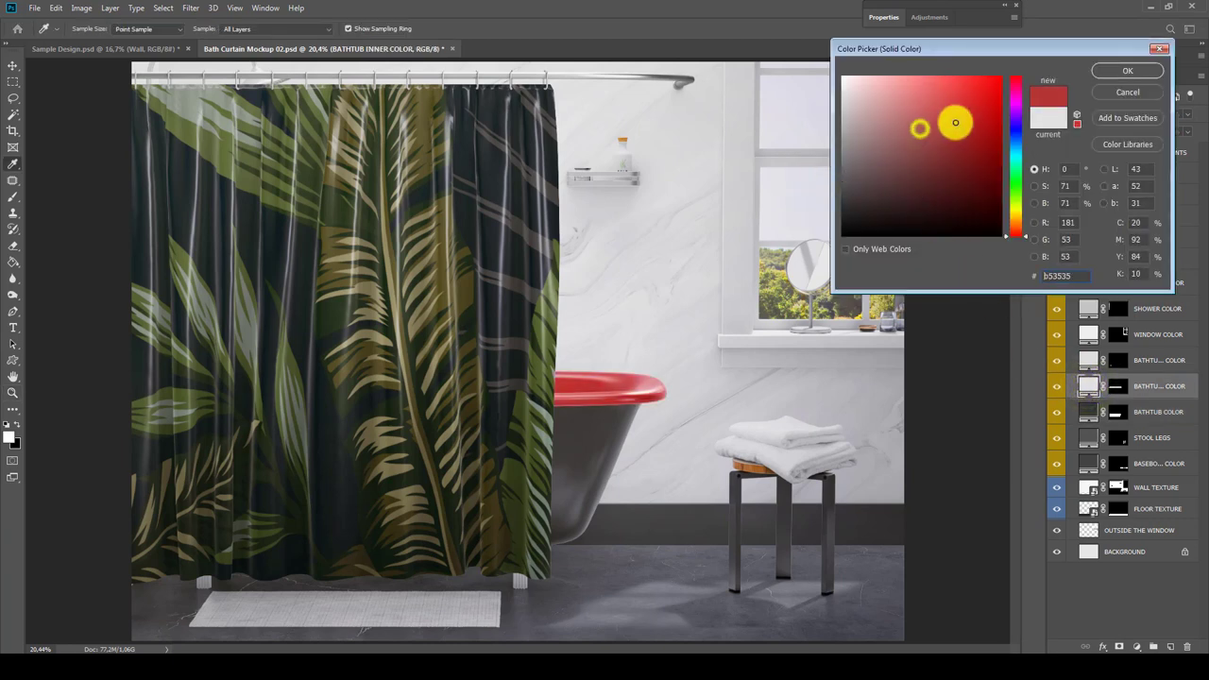
drag(920, 124, 920, 87)
click(1047, 117)
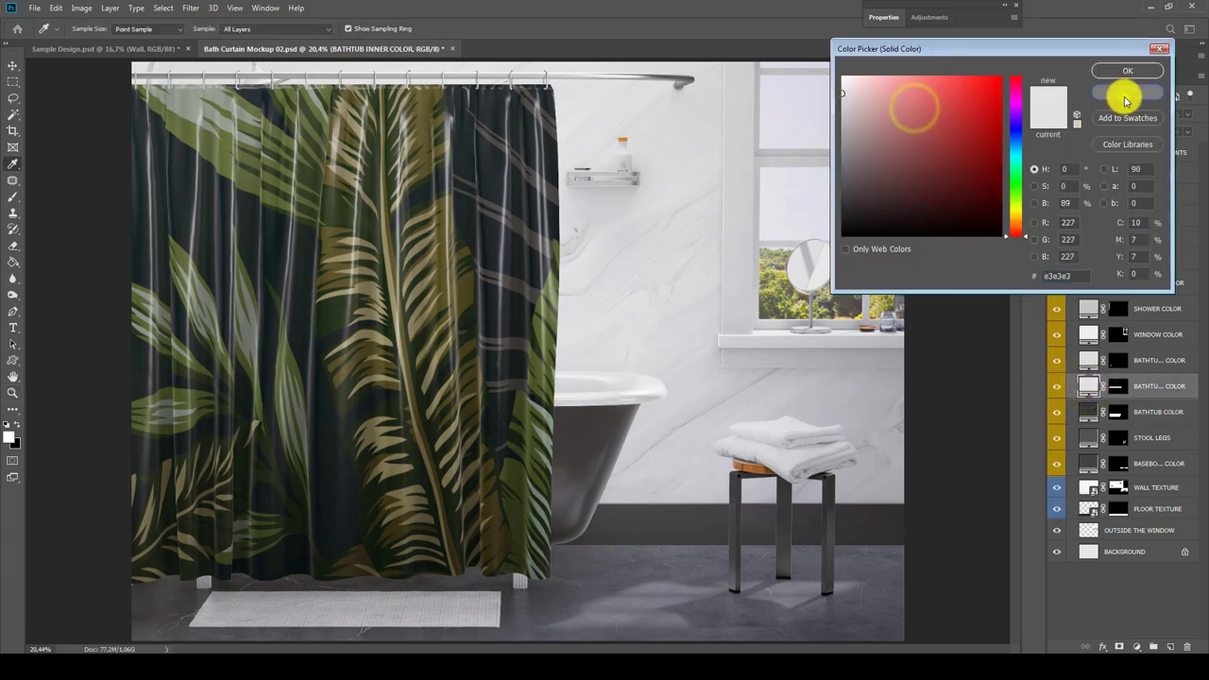
click(1127, 93)
Set the BATHTUB LEGS COLOR and WINDOW COLOR fills to dark greys
double_click(1089, 361)
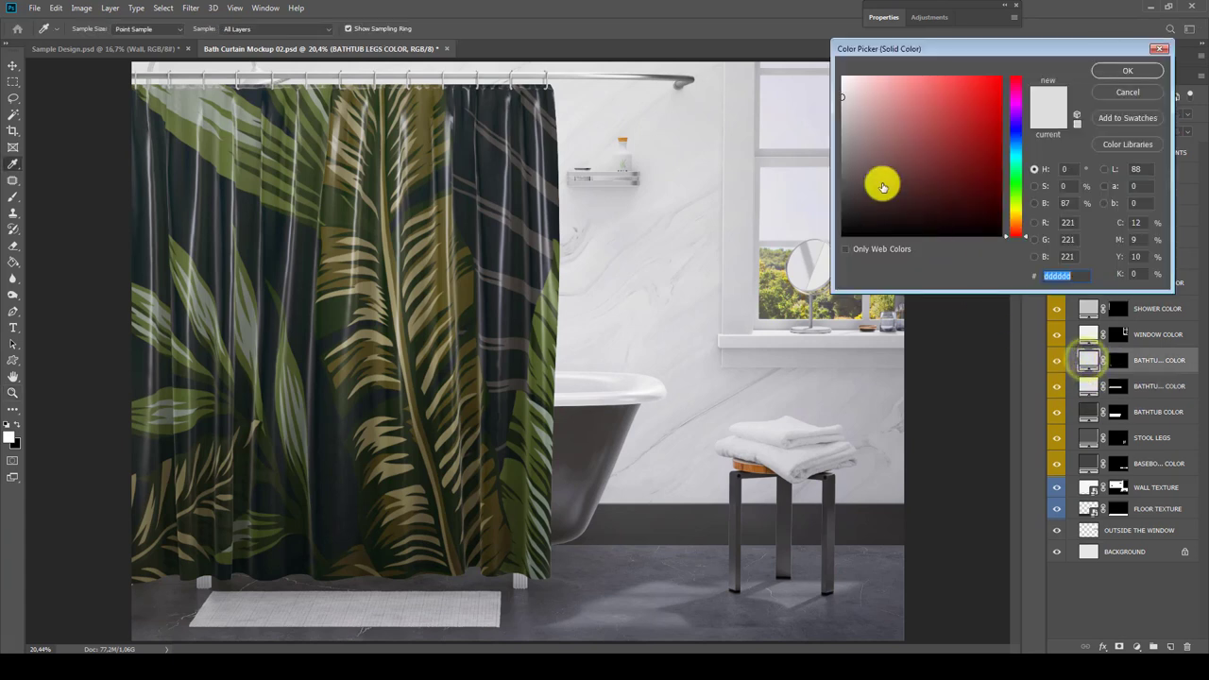
click(855, 186)
drag(795, 210, 783, 194)
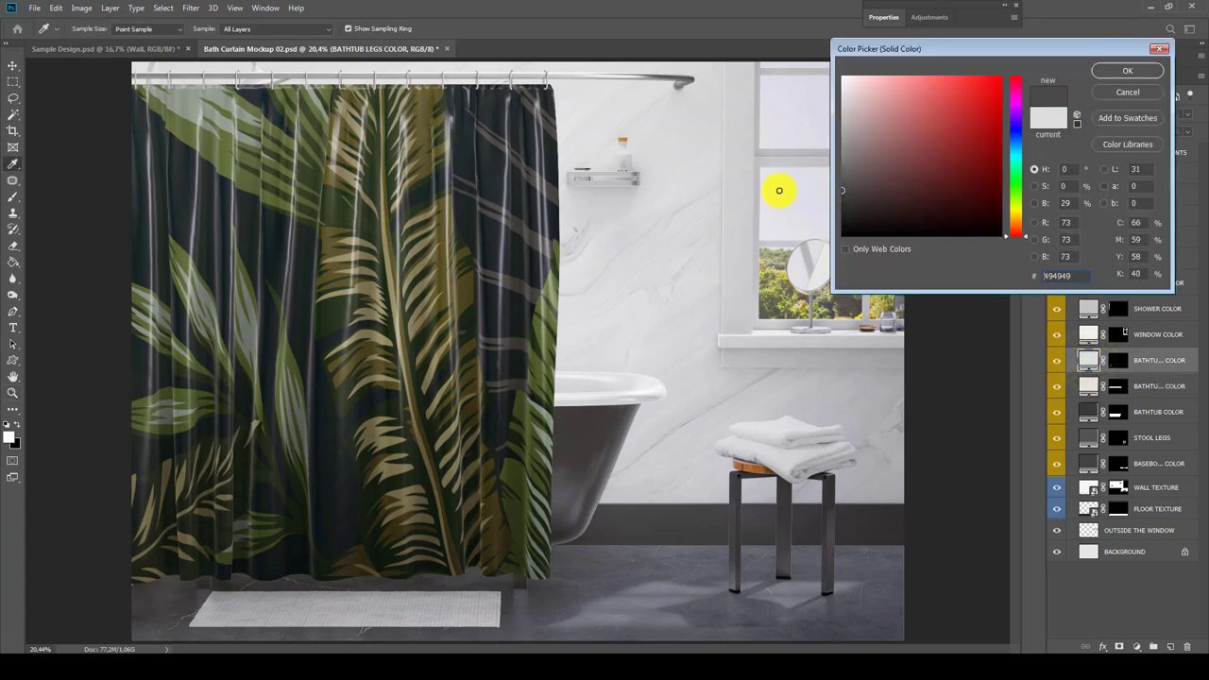
click(1117, 72)
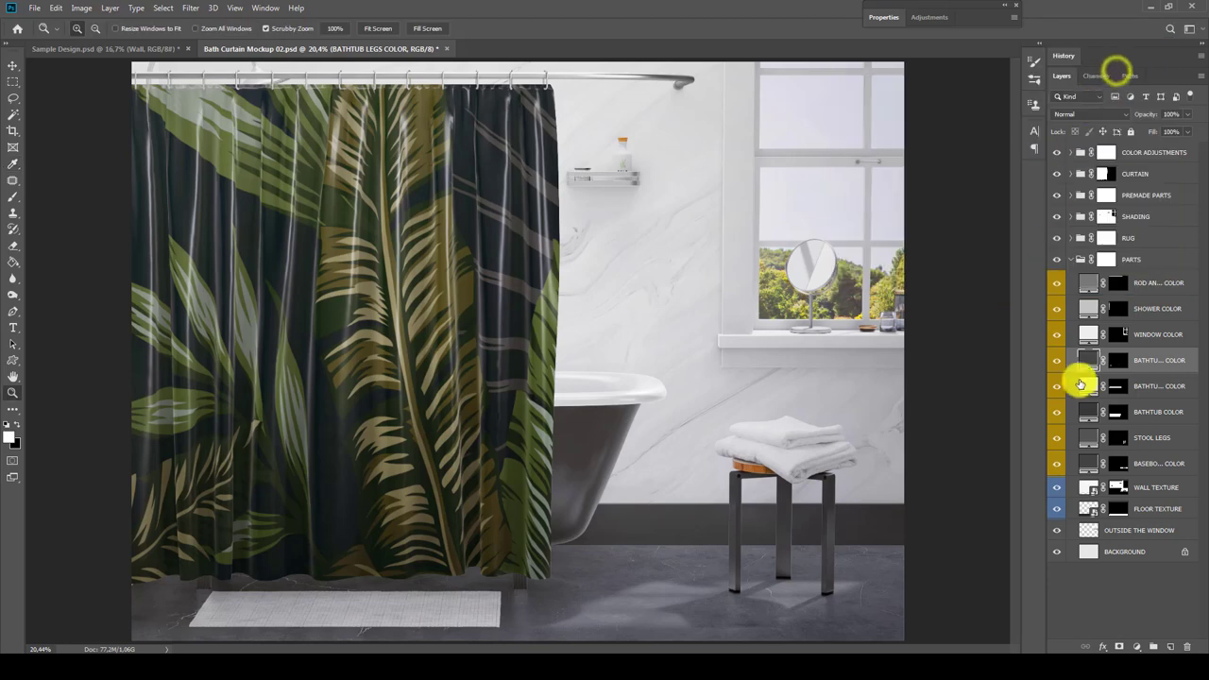
double_click(1086, 336)
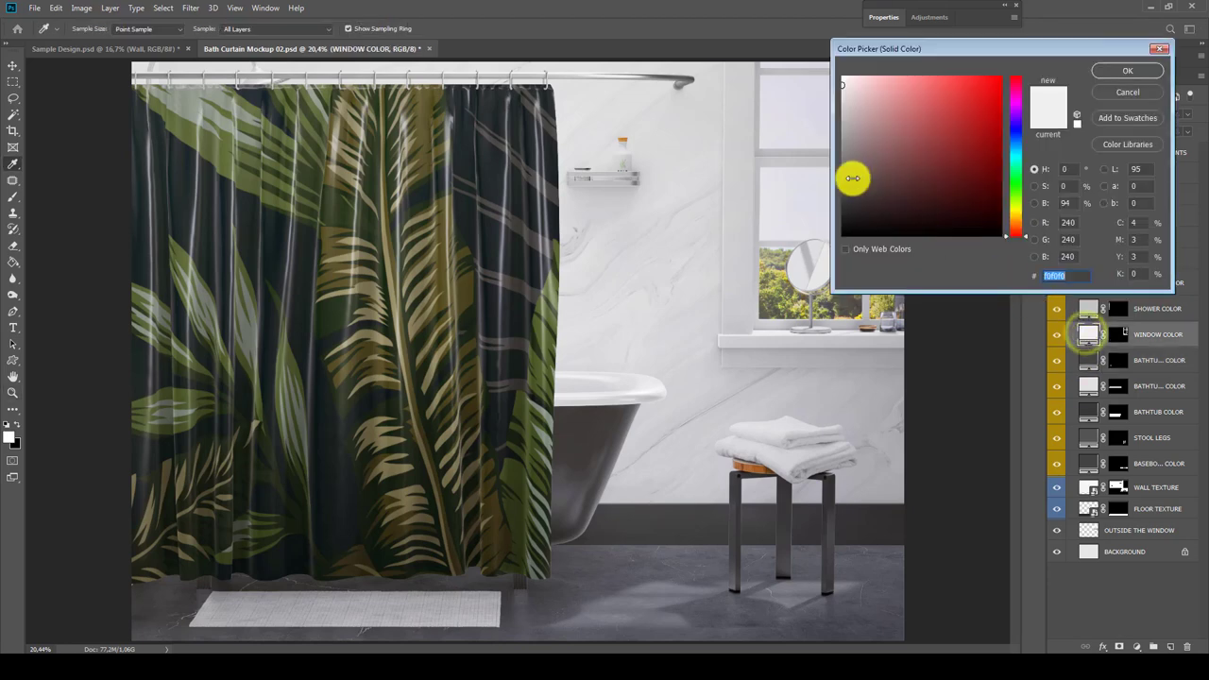
drag(853, 178, 818, 188)
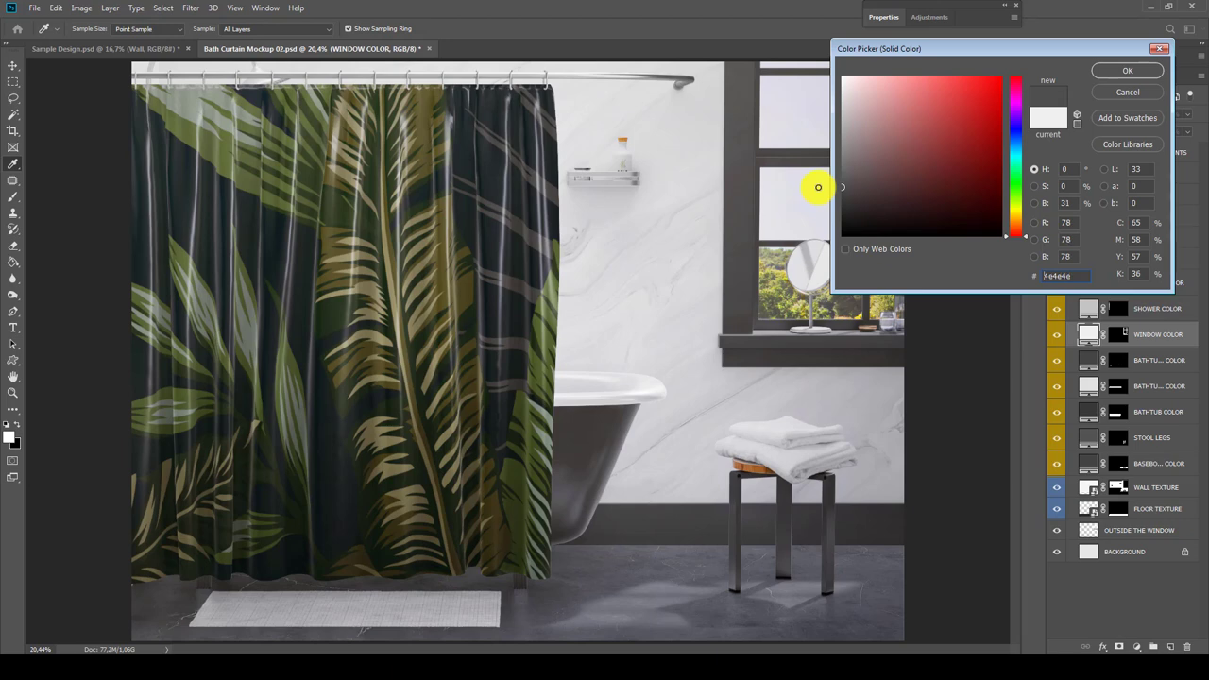
click(870, 193)
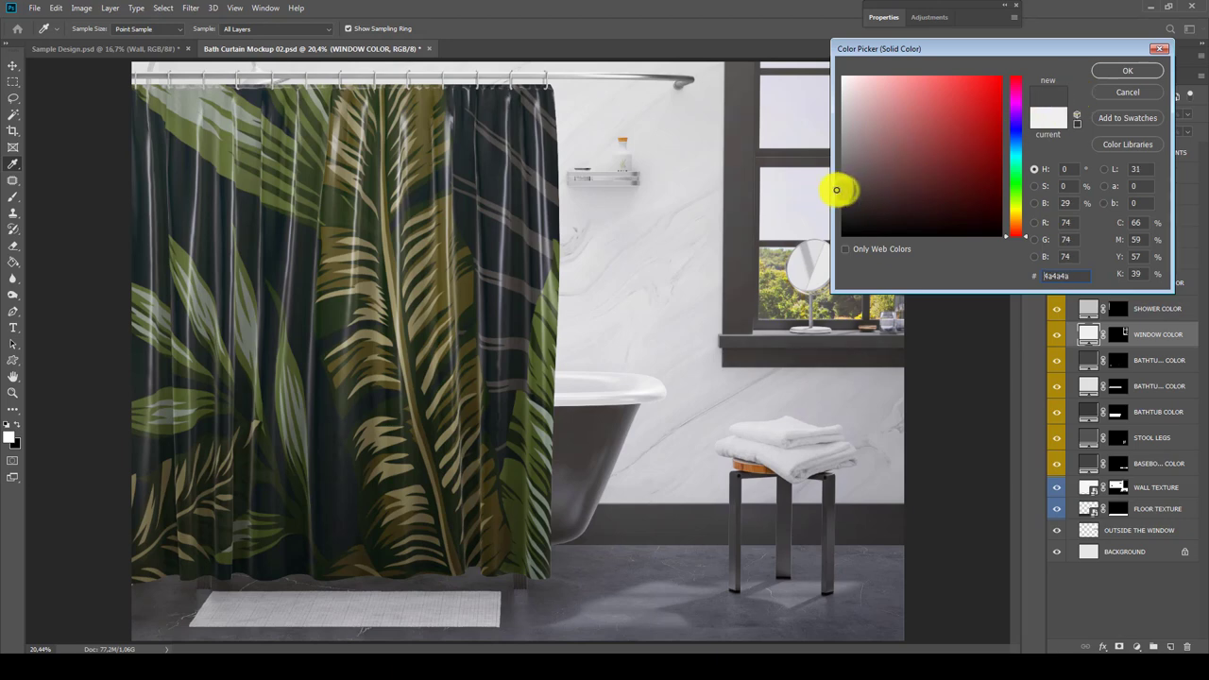
click(1107, 72)
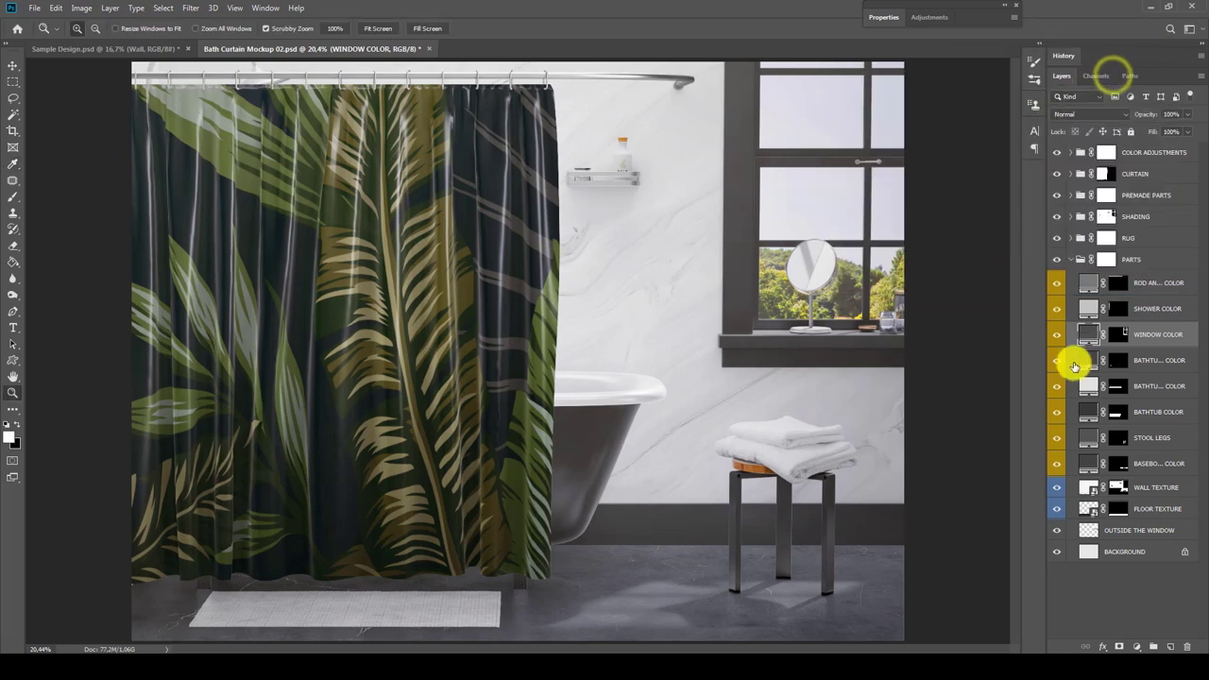
Set the SHOWER COLOR fill to a darker grey
double_click(1088, 308)
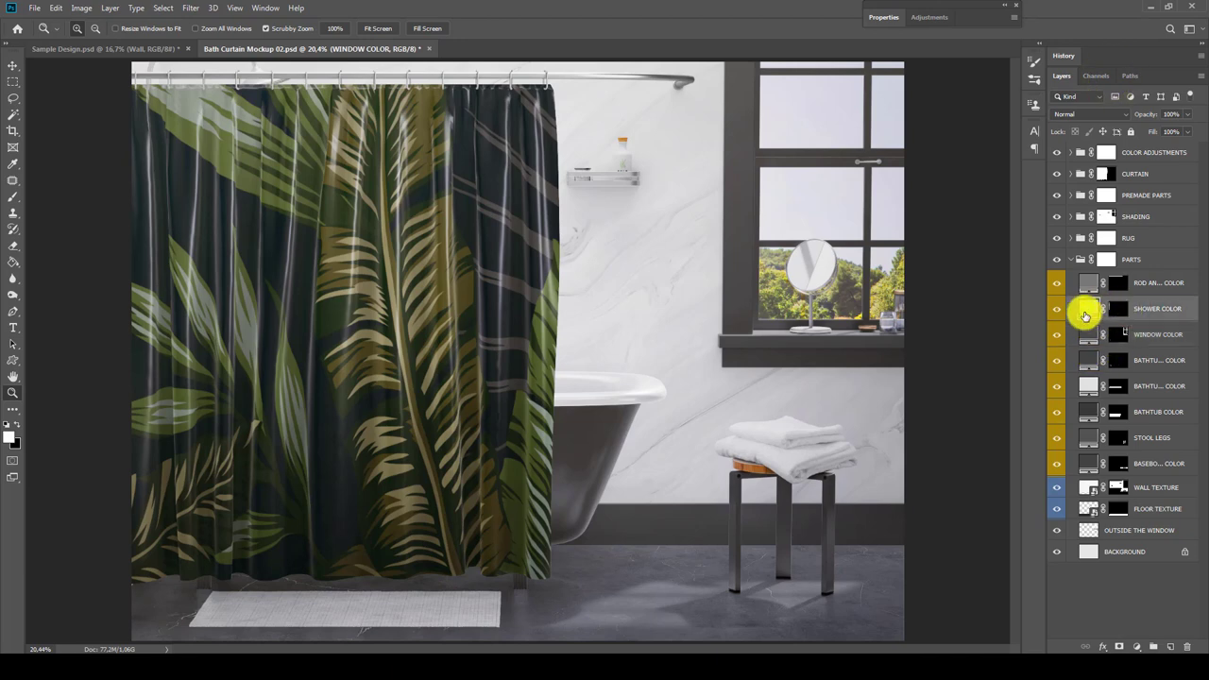
drag(869, 137, 799, 179)
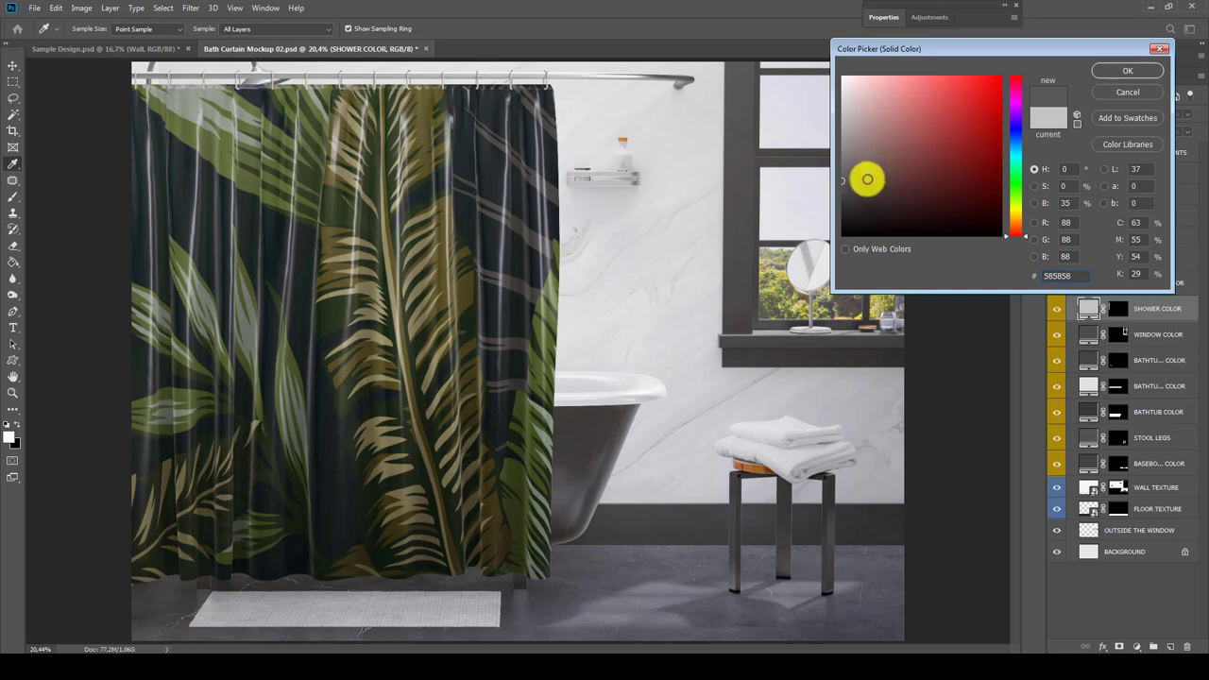
drag(867, 179, 793, 195)
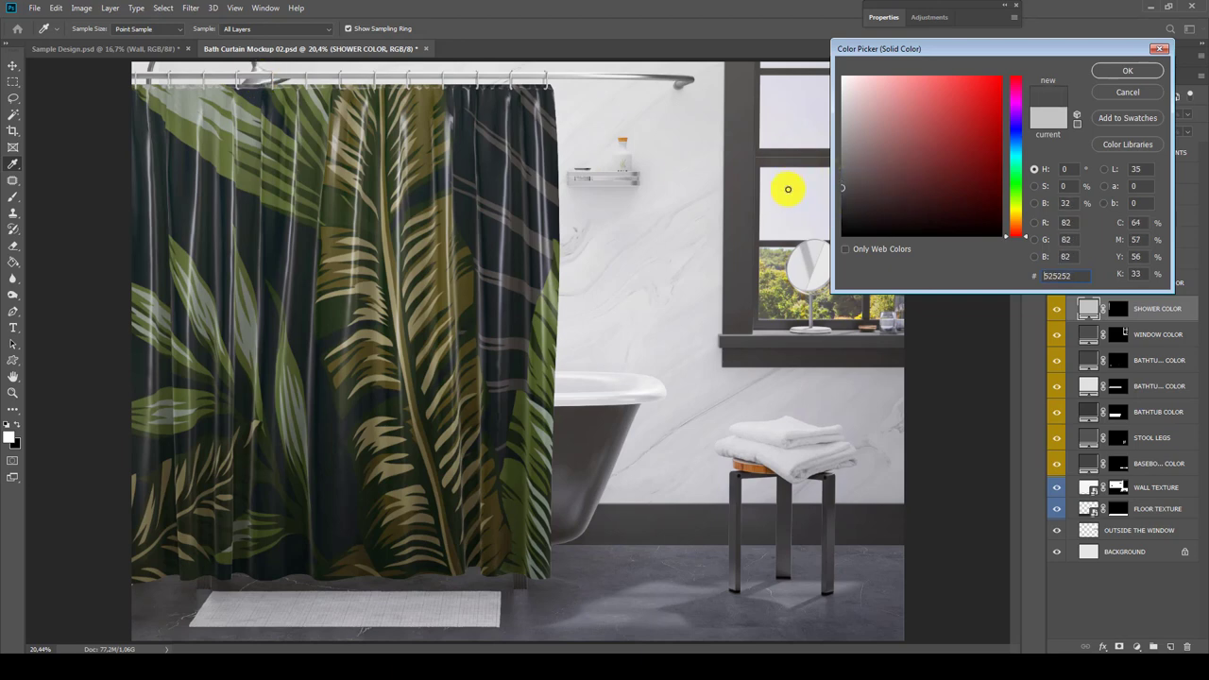
click(1124, 71)
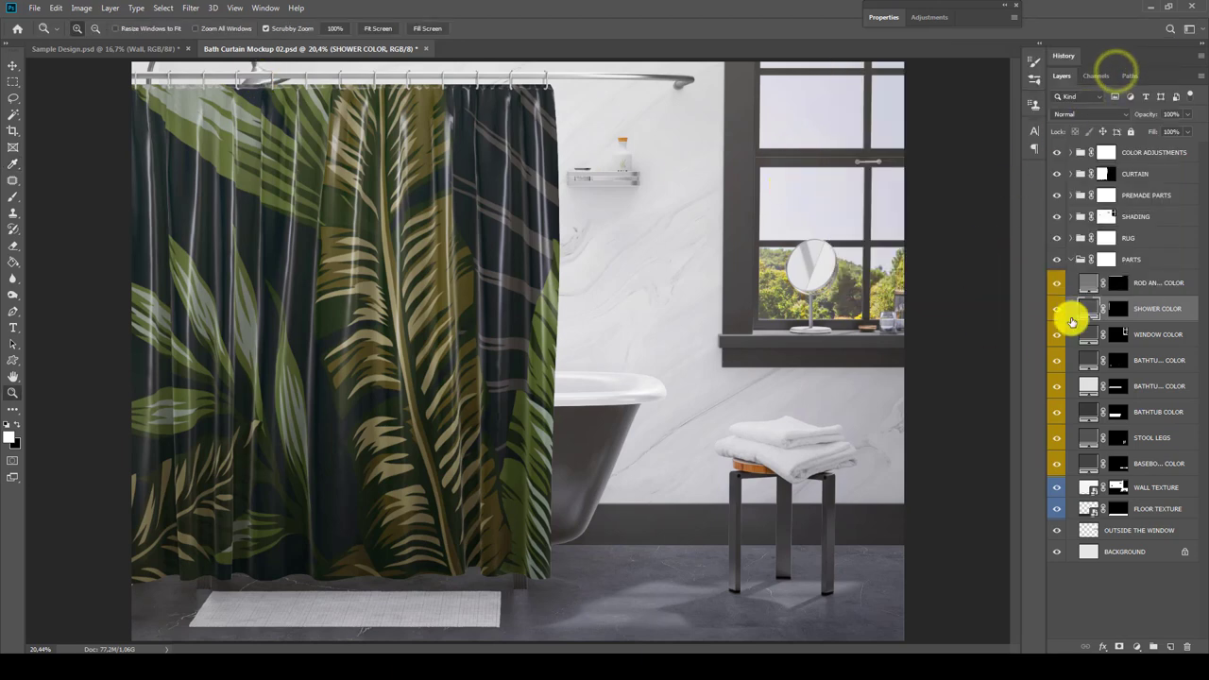
Experiment with saturated warm hues for the ROD AND HOLDERS COLOR fill
double_click(1088, 282)
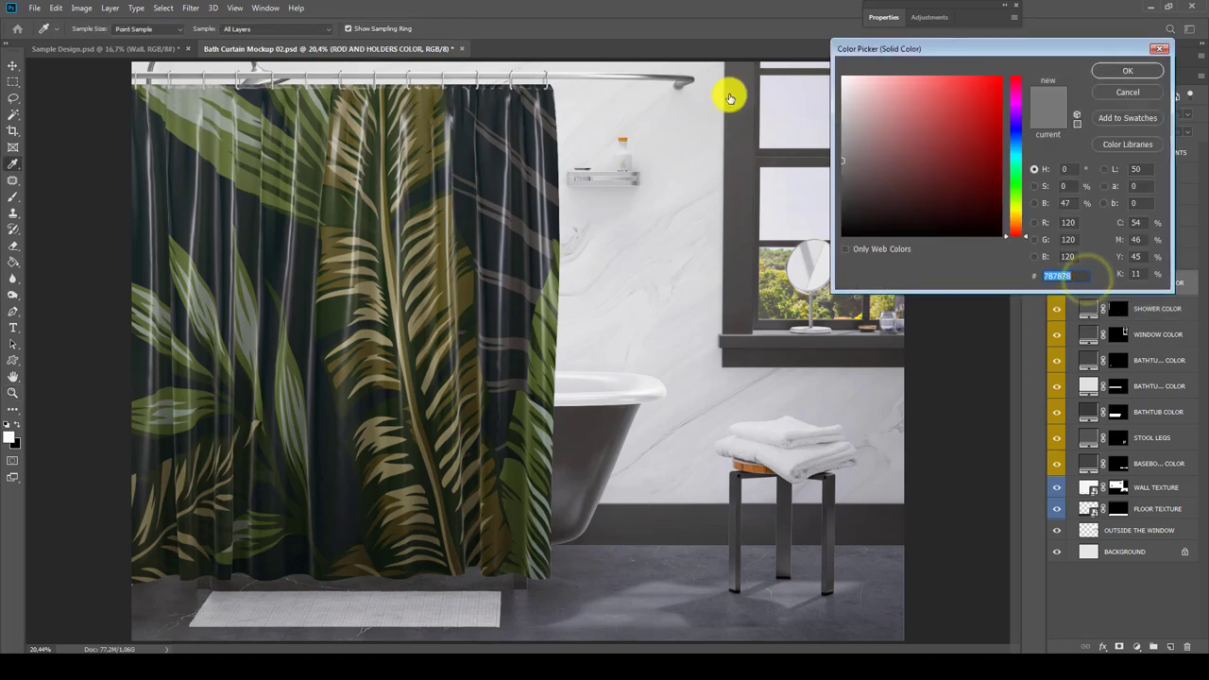
click(942, 118)
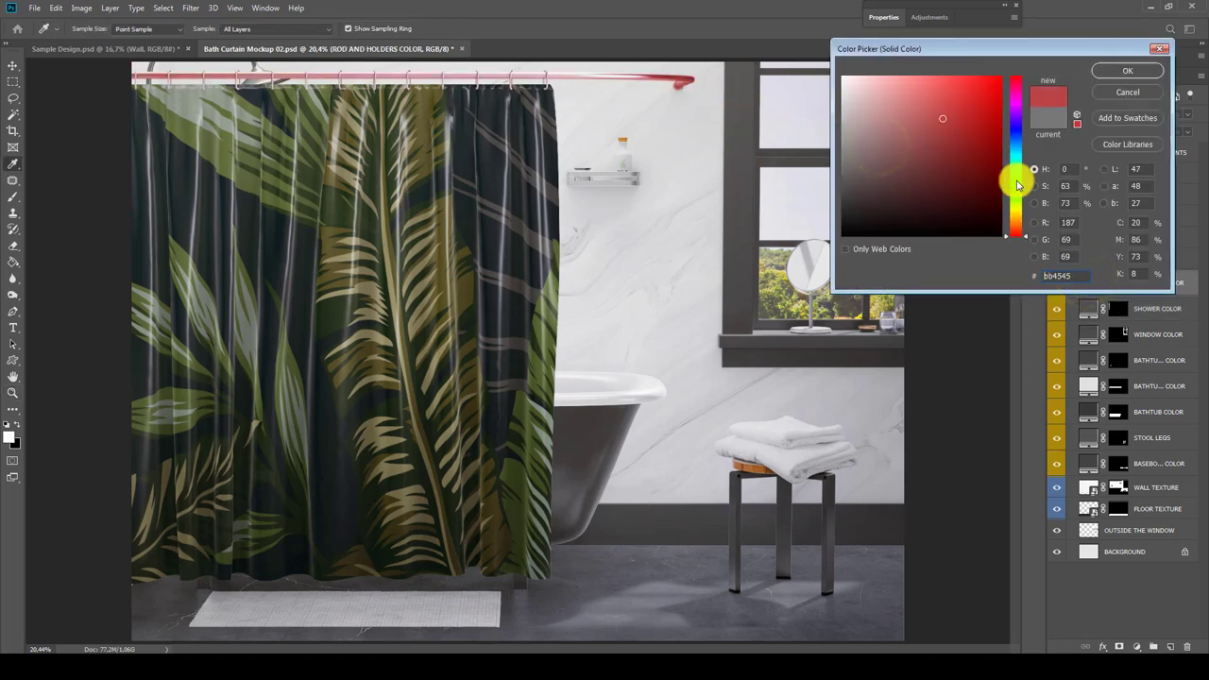
click(1013, 212)
drag(1013, 212, 1007, 117)
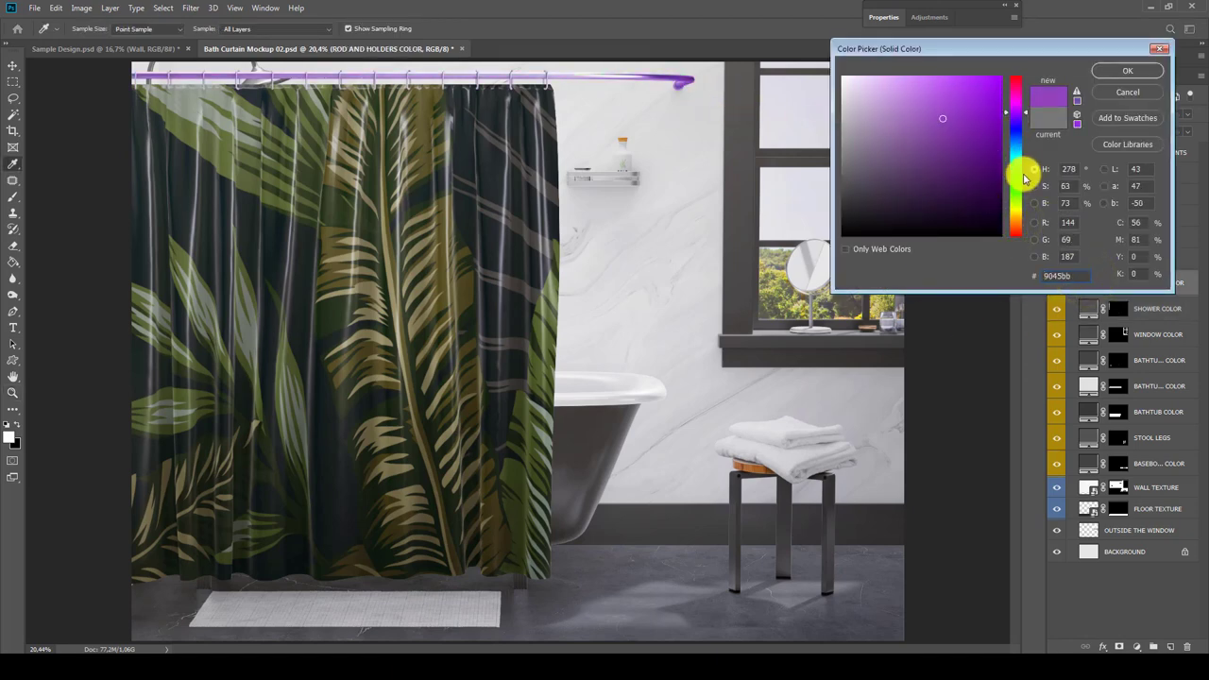
drag(1020, 175, 1016, 208)
mouse_move(889, 126)
mouse_down()
mouse_move(907, 169)
mouse_move(912, 137)
mouse_up()
click(1017, 227)
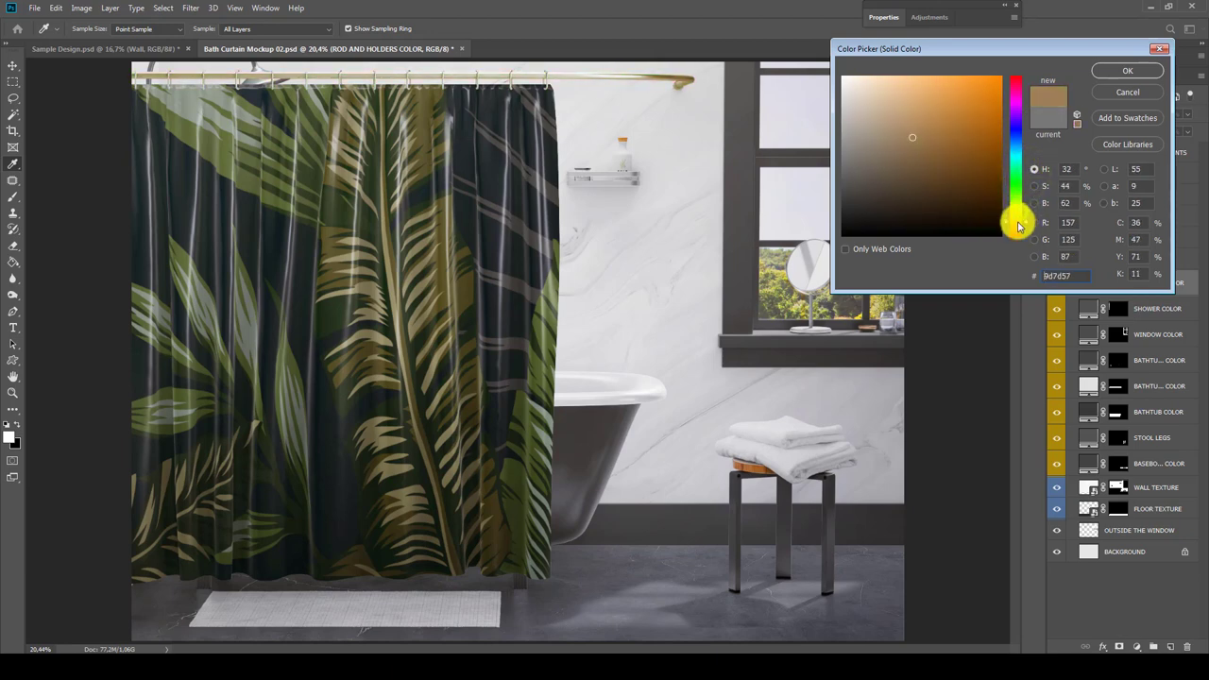
drag(1017, 227, 1017, 228)
Settle the rod and holders on a pale warm grey, #cac5bc
drag(920, 134, 920, 110)
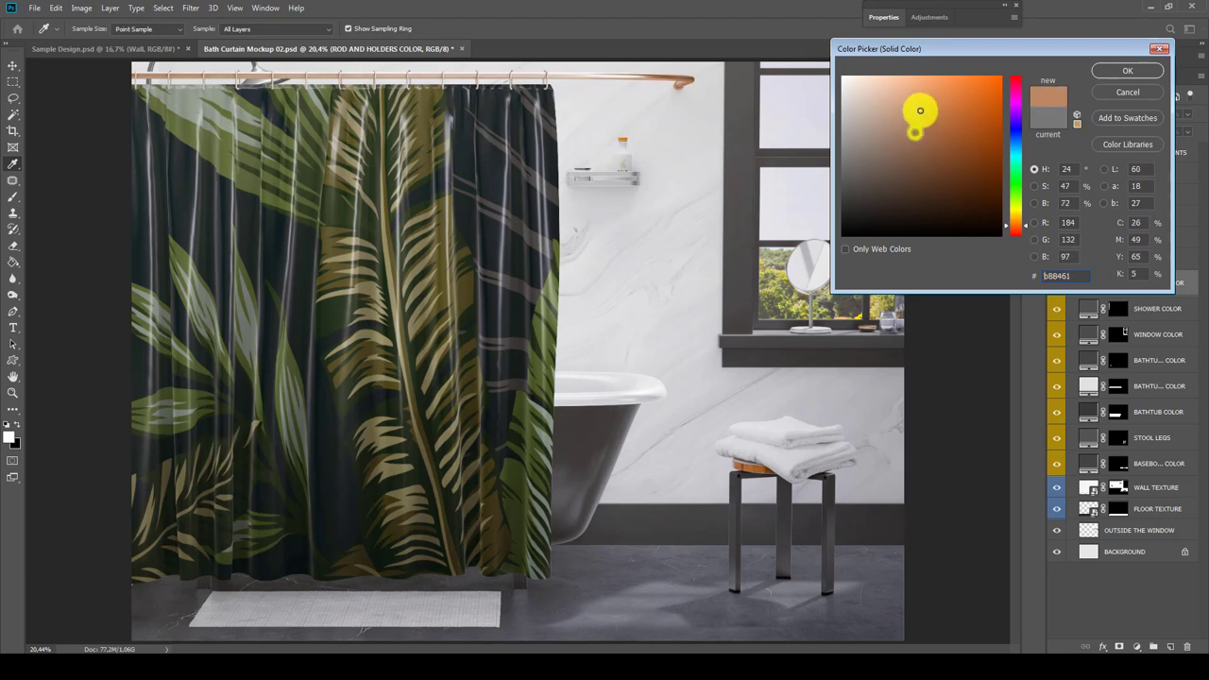
drag(1018, 221, 1017, 219)
click(933, 115)
click(934, 110)
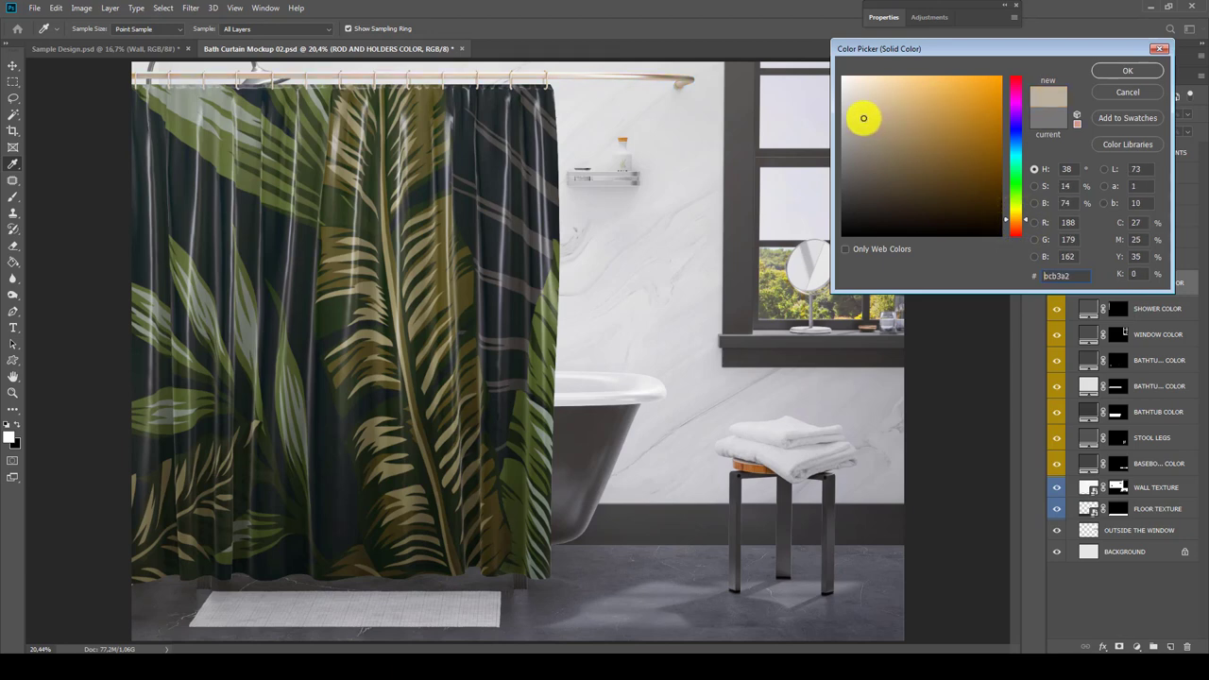
click(862, 119)
drag(857, 119, 847, 104)
click(1102, 81)
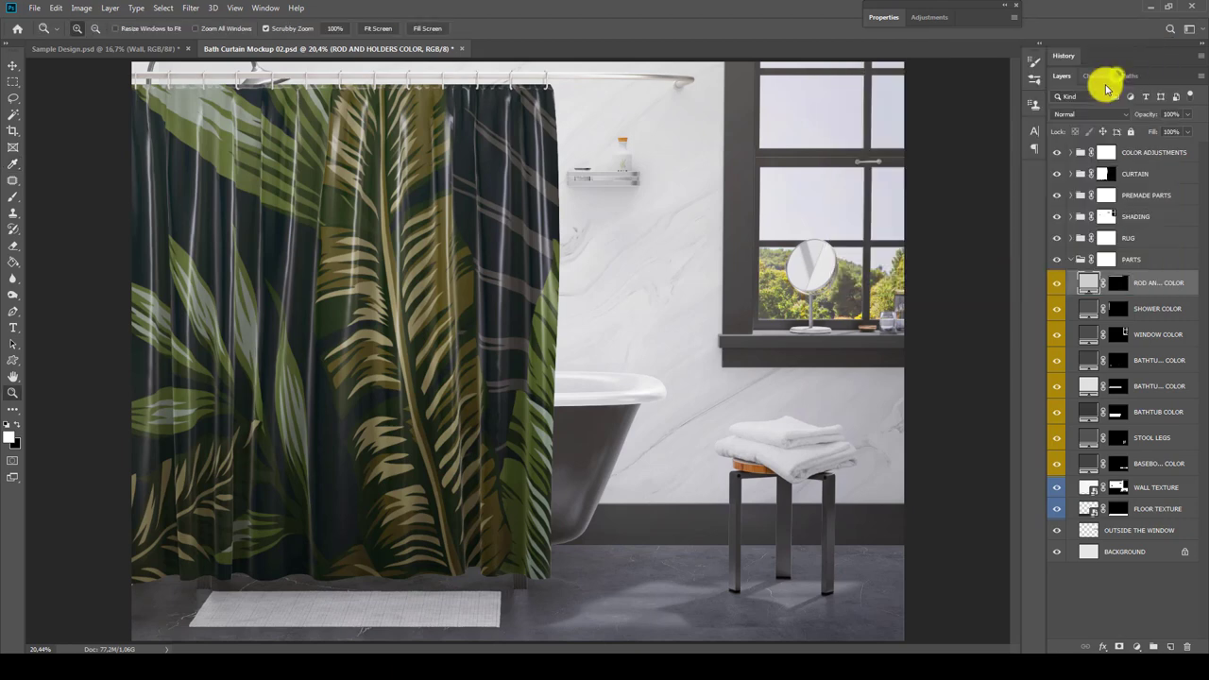
Collapse the PARTS group and select the RUG group
key(z)
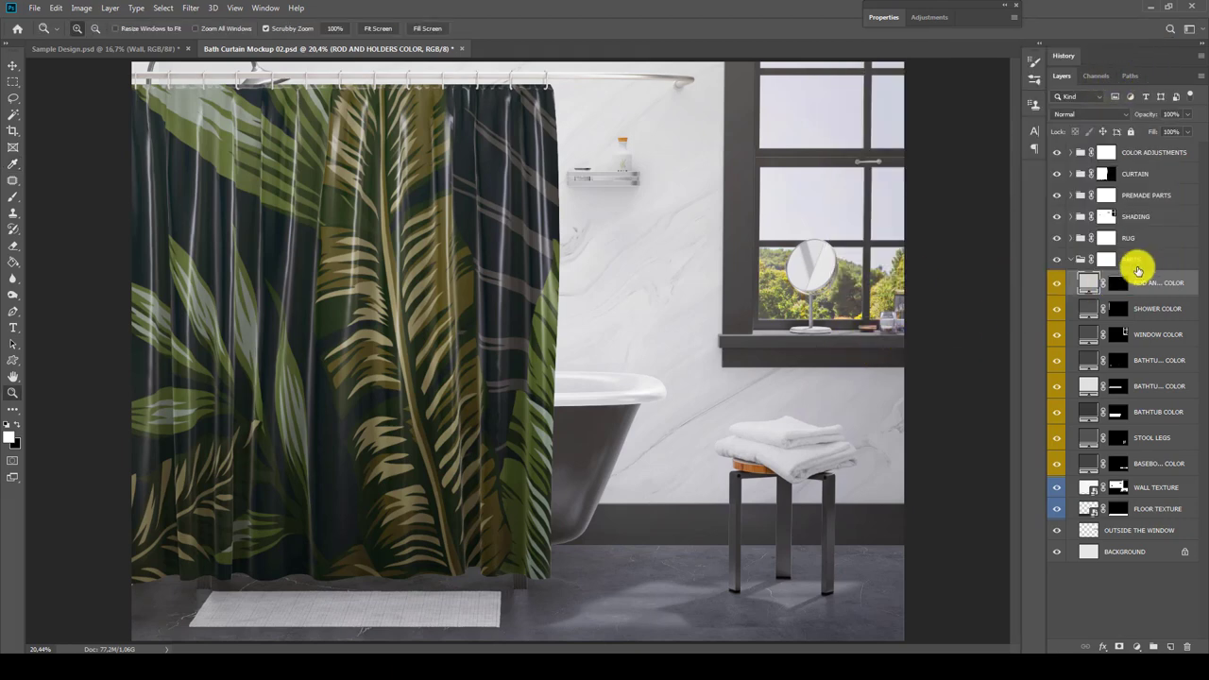
click(1141, 261)
click(1071, 260)
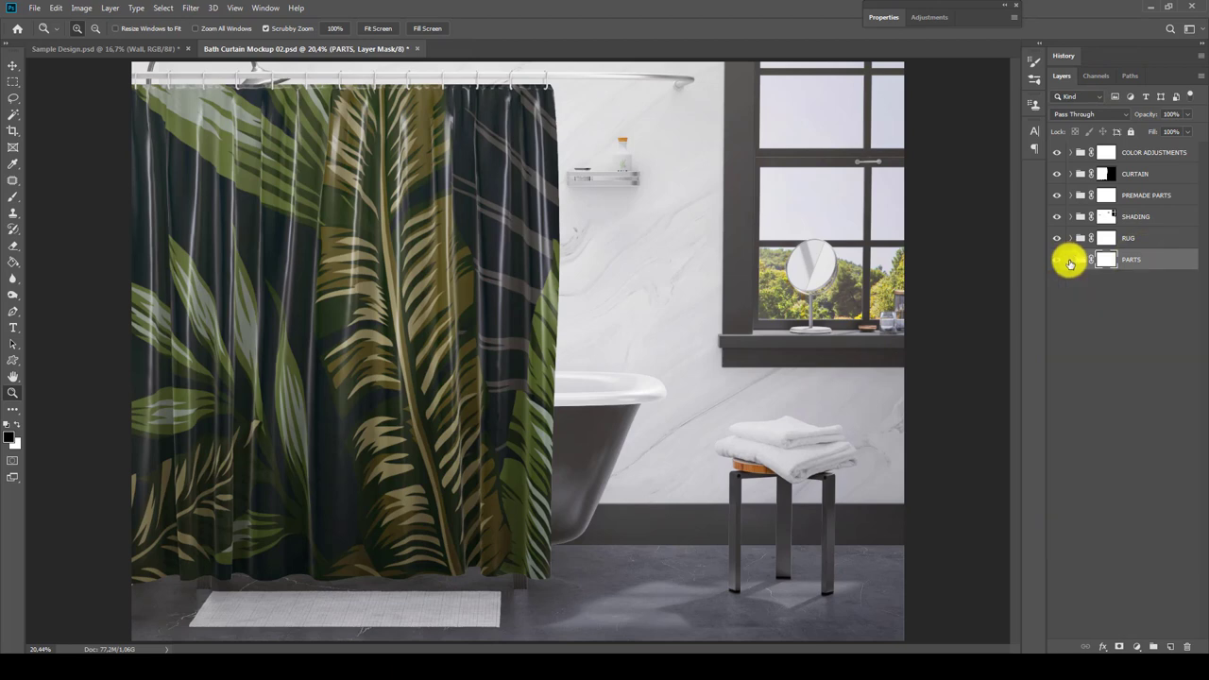
click(1141, 238)
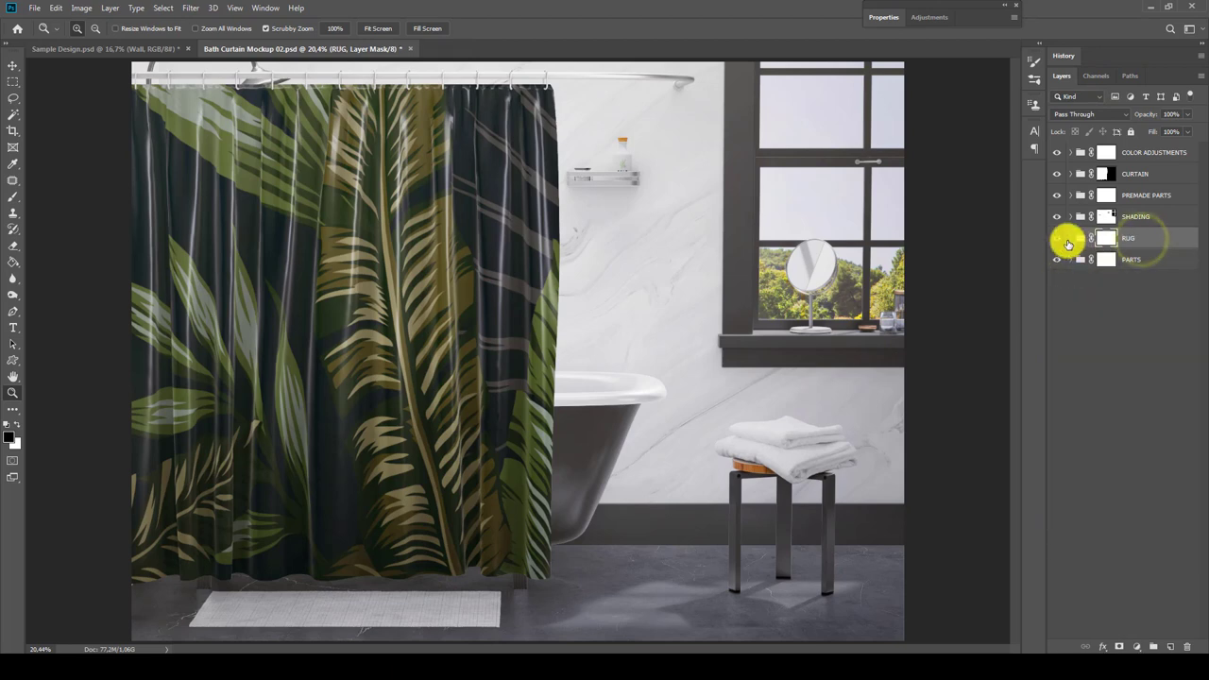
Expand the RUG group and open the RUG DESIGN smart object's contents
click(1070, 238)
click(1133, 322)
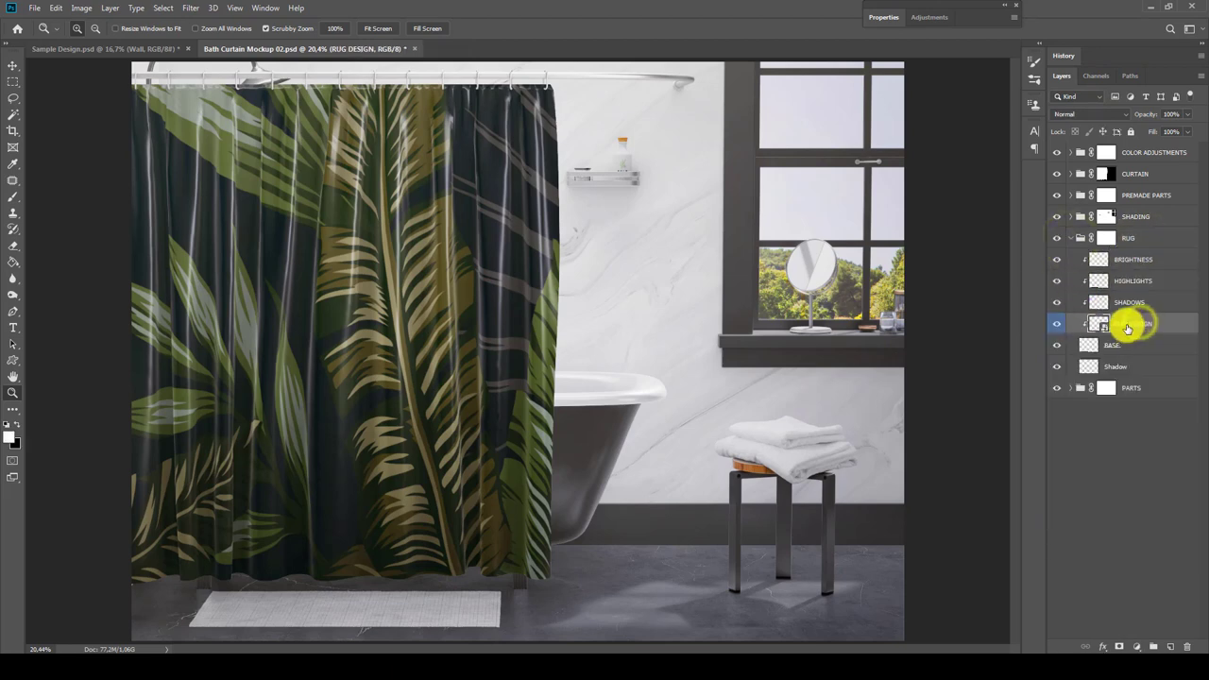
right_click(1130, 326)
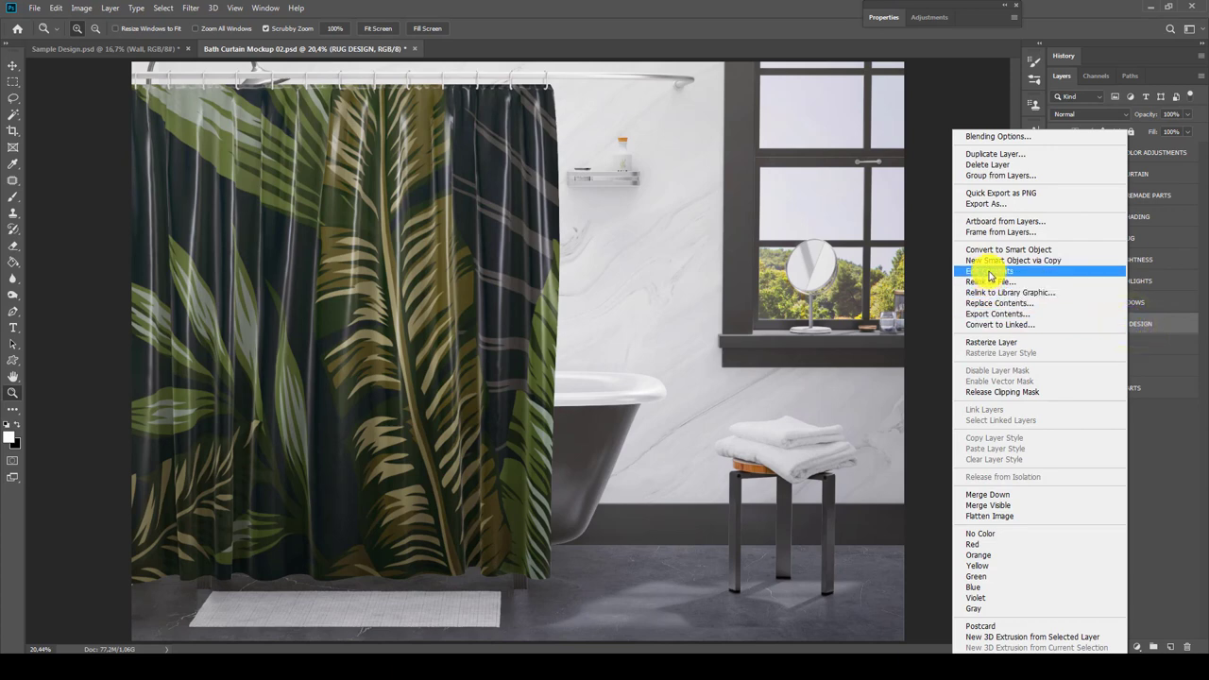
click(990, 272)
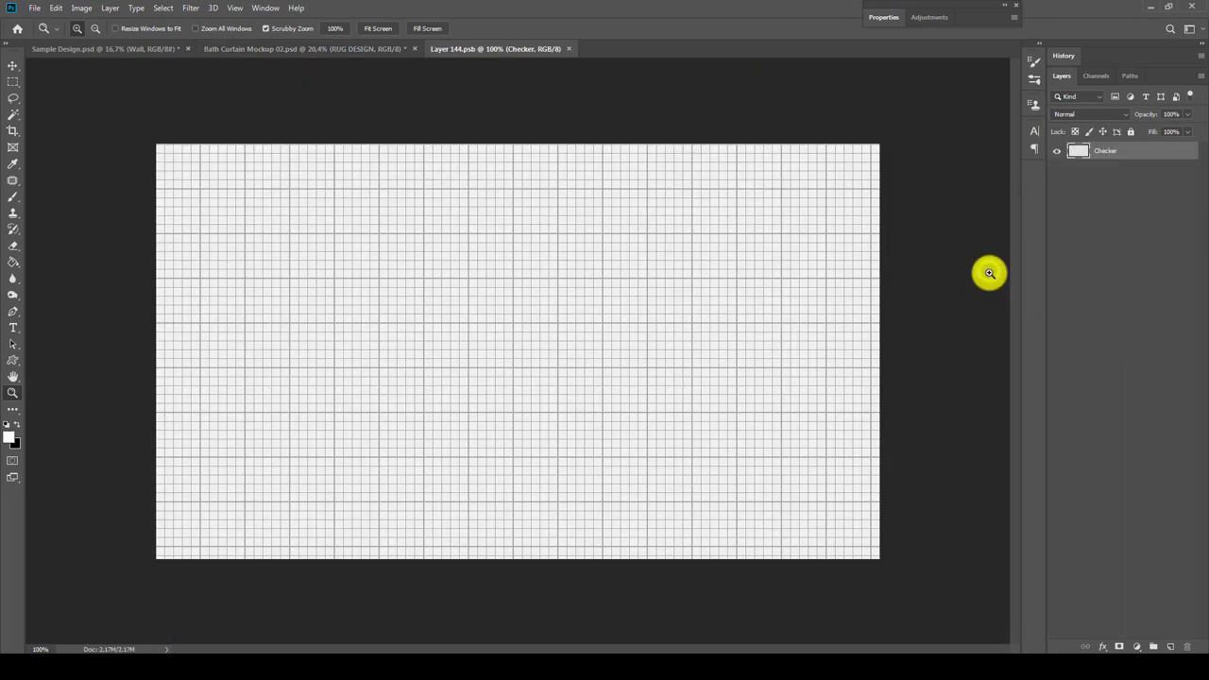
Copy the whole Curtain artwork from Sample Design and paste it into the rug design
click(129, 50)
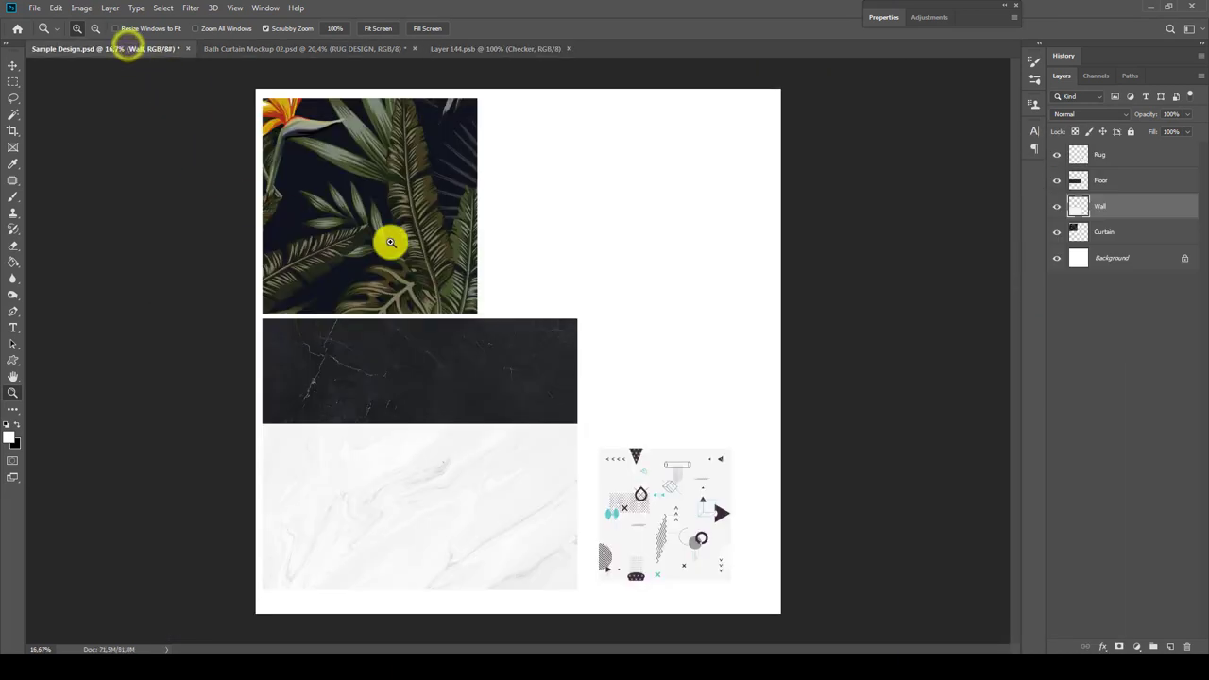
click(1104, 235)
key(ctrl+a)
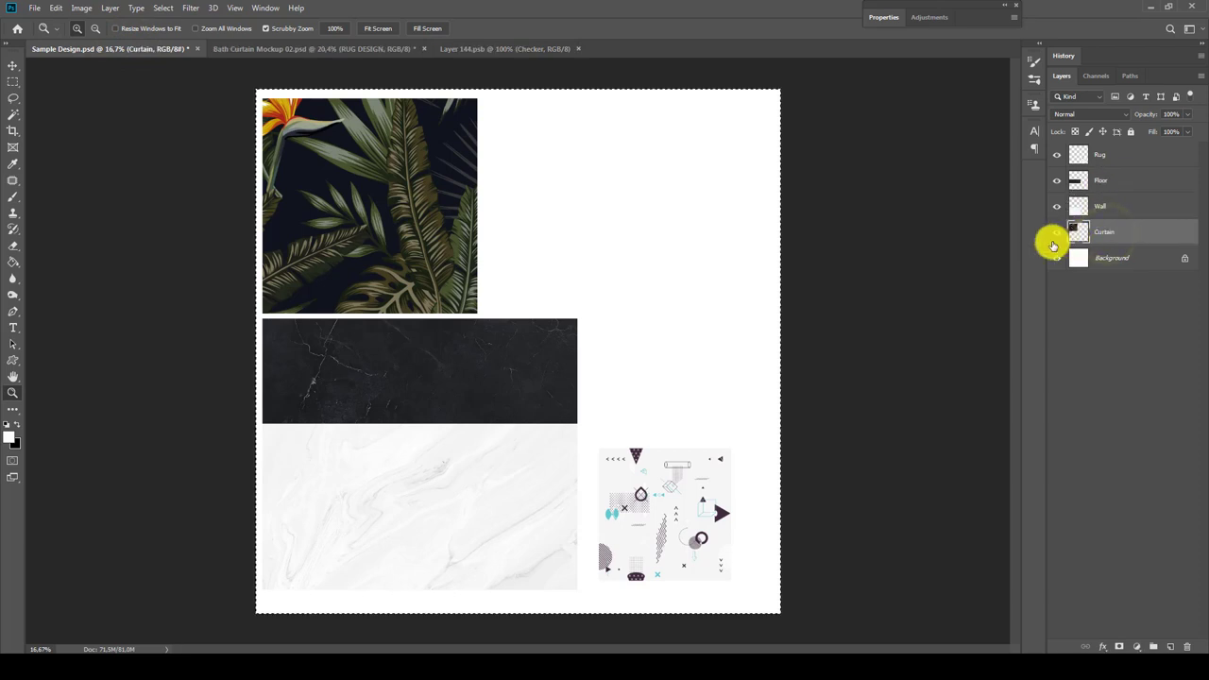
key(ctrl+c)
click(485, 50)
key(ctrl+v)
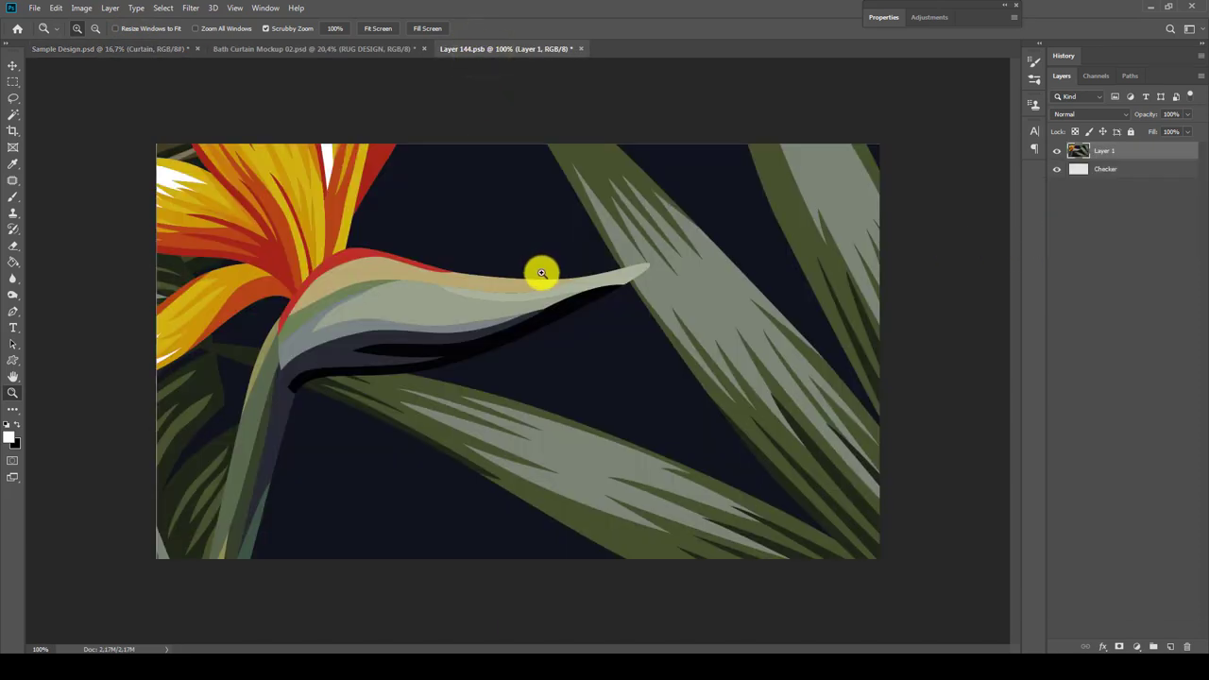
Save and close the rug design, returning to the mockup's RUG group
click(574, 49)
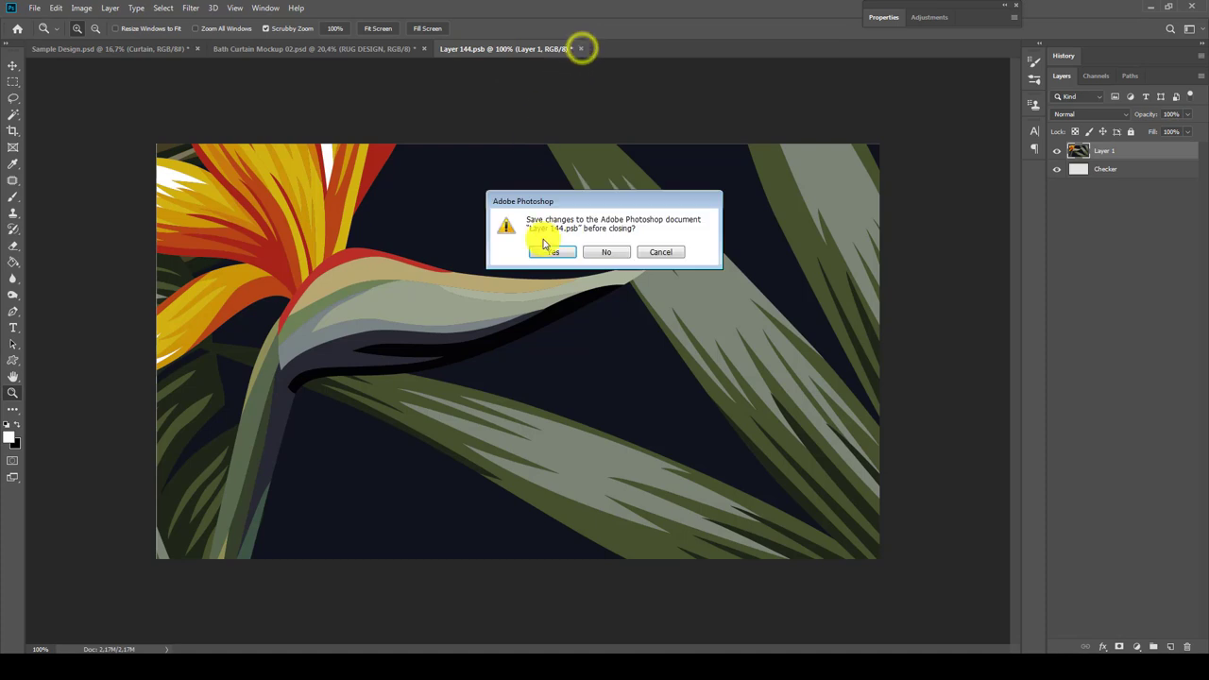
click(539, 244)
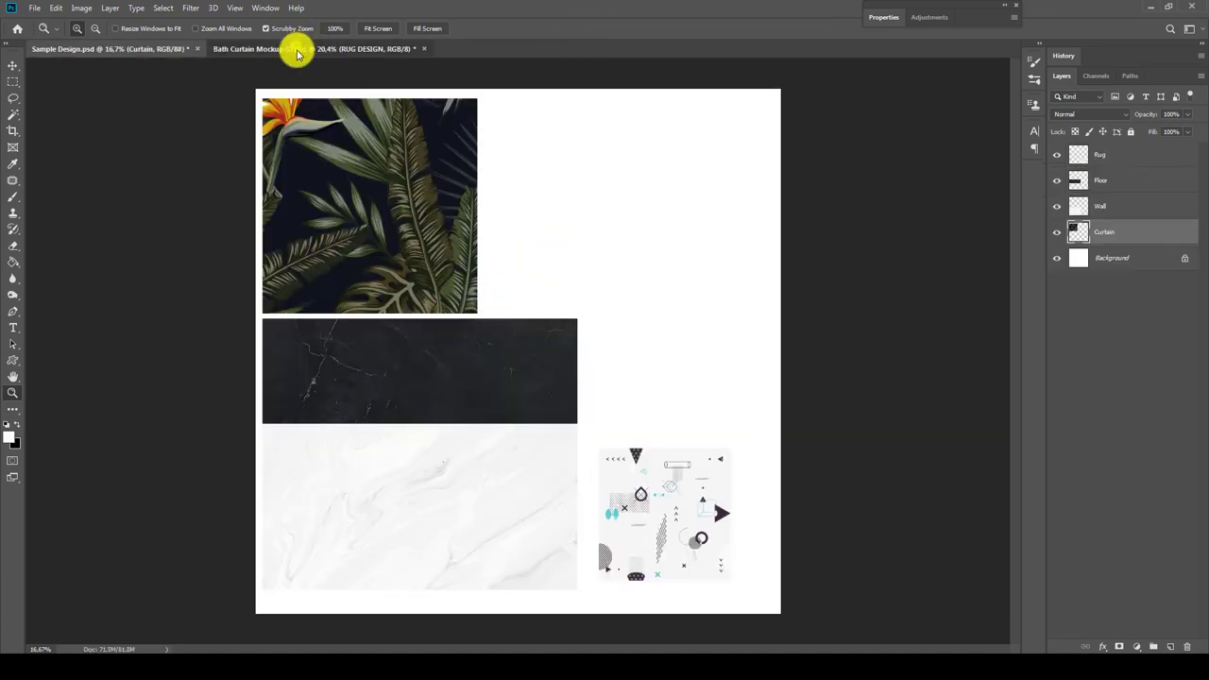
click(296, 48)
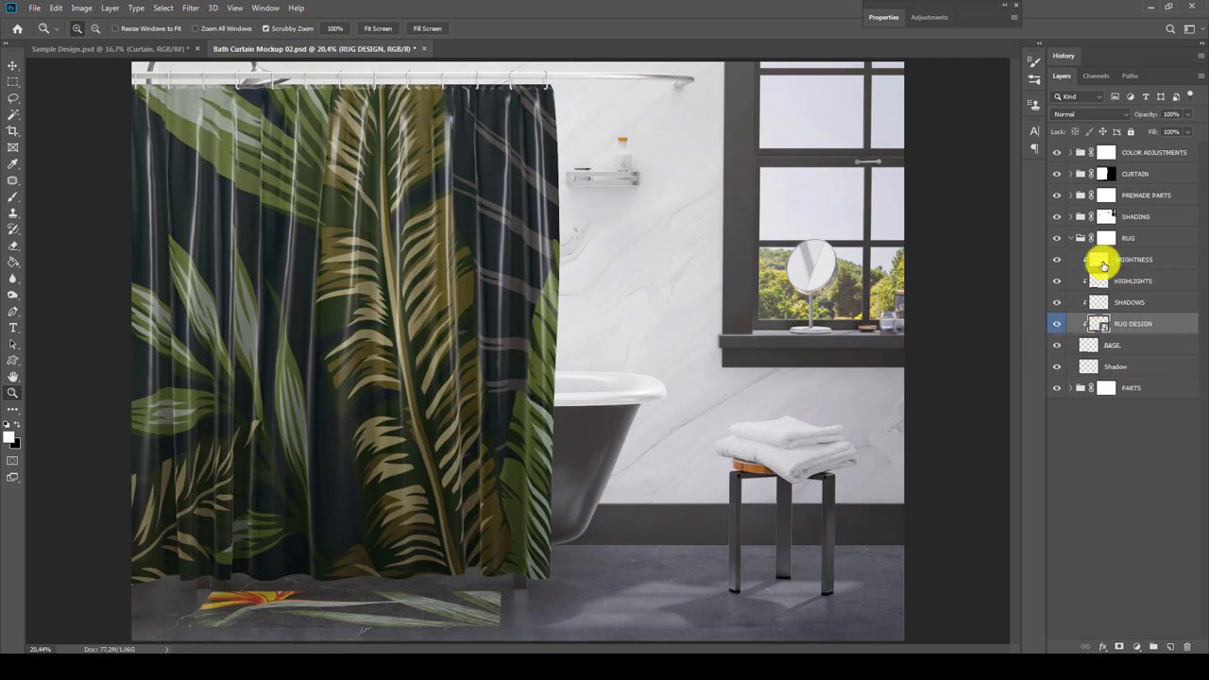
click(1139, 235)
click(1071, 238)
drag(377, 627, 432, 595)
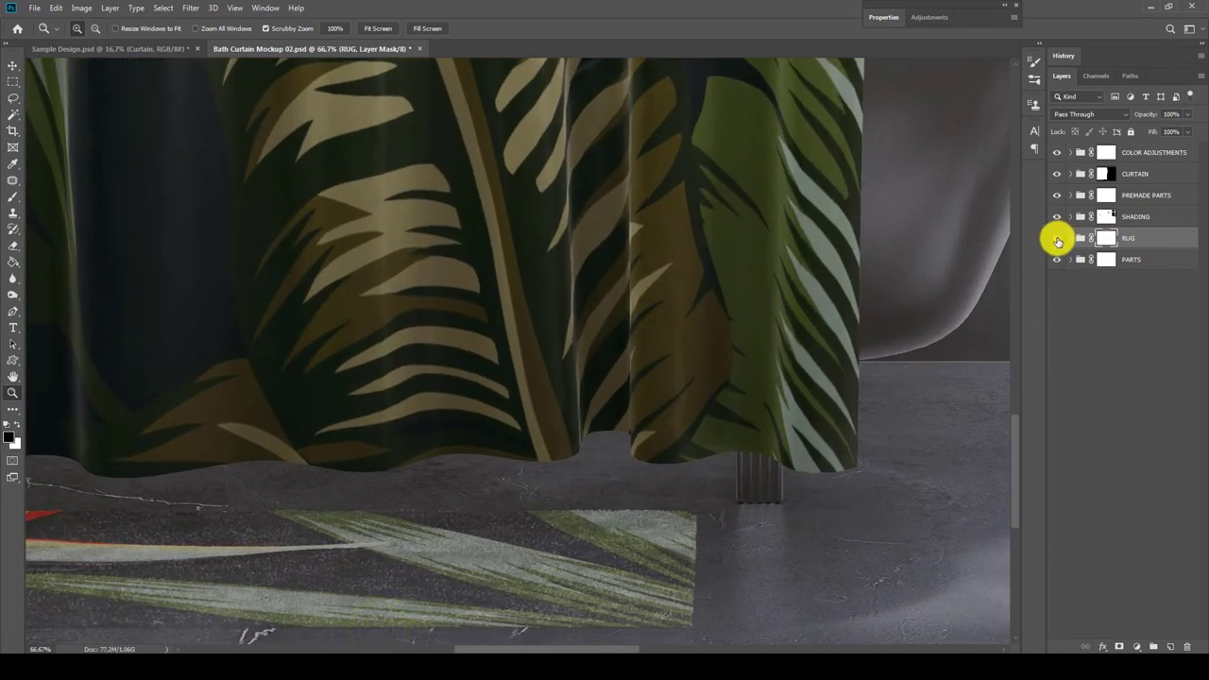
click(1056, 239)
click(1056, 239)
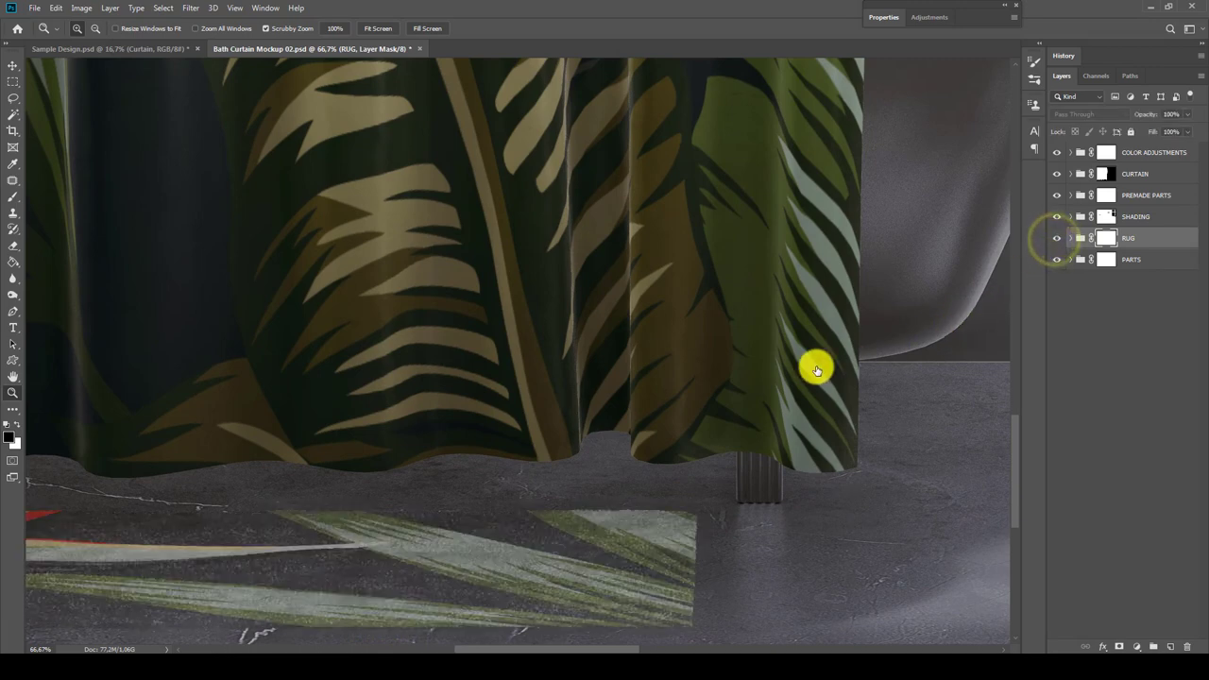
key(ctrl+0)
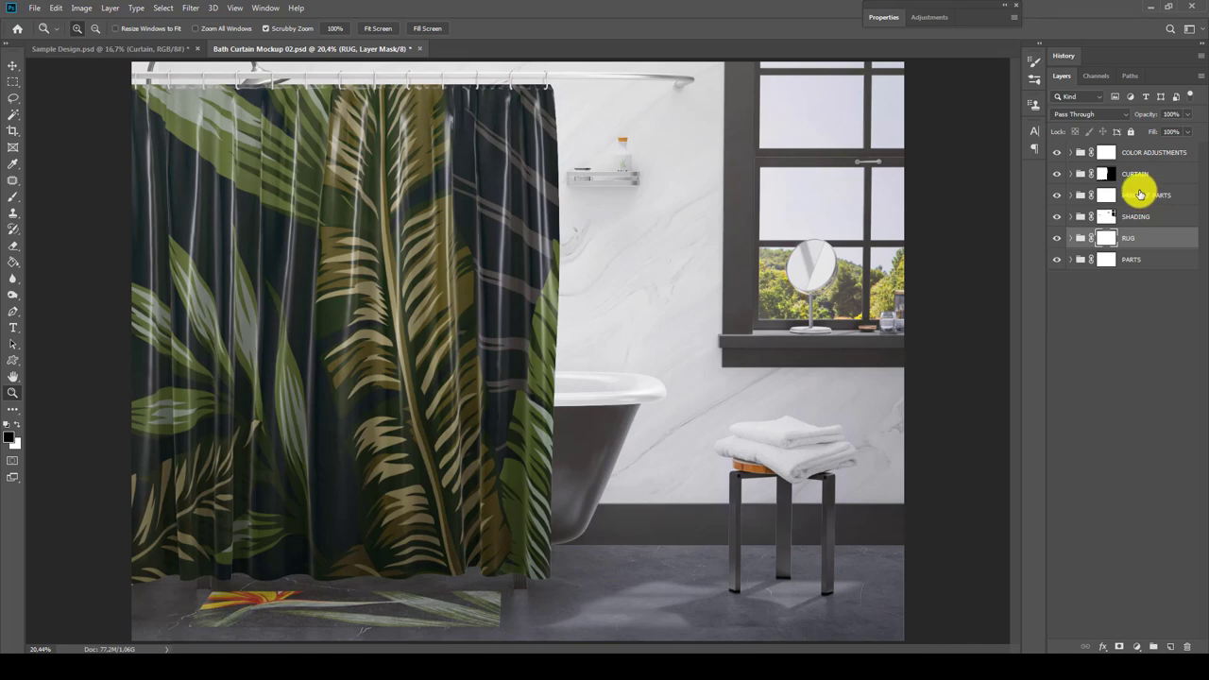
click(1140, 194)
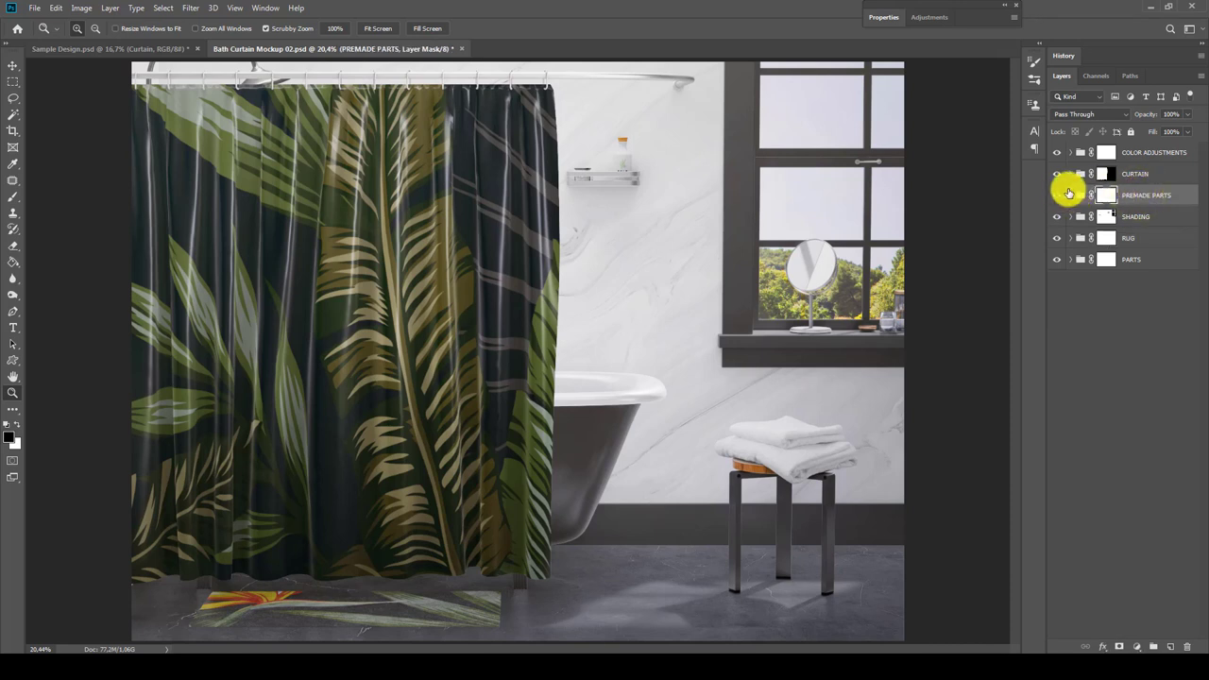
click(1071, 195)
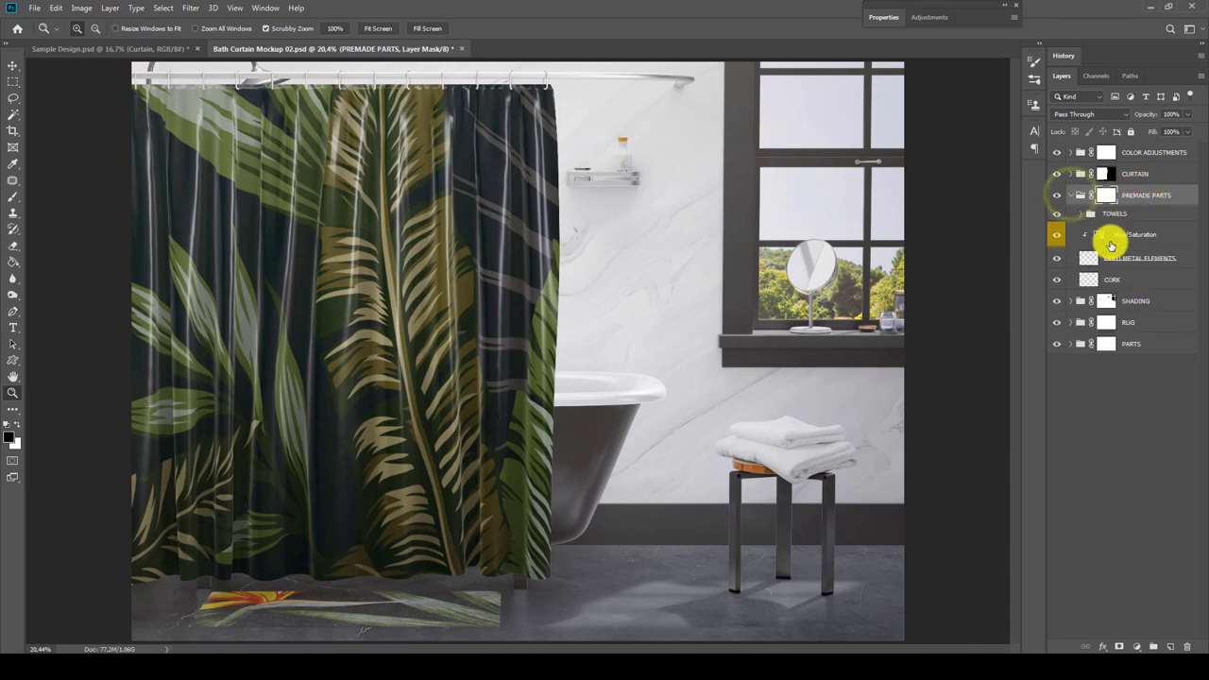
click(1115, 213)
click(1058, 215)
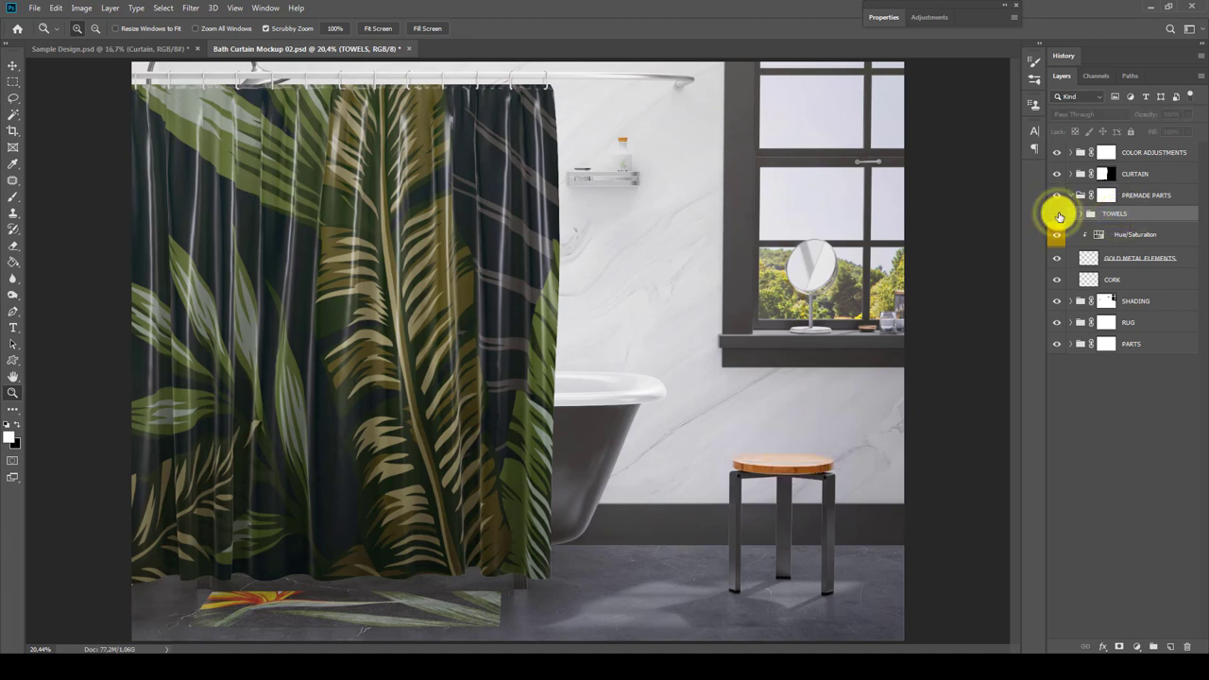
click(1058, 216)
click(1082, 213)
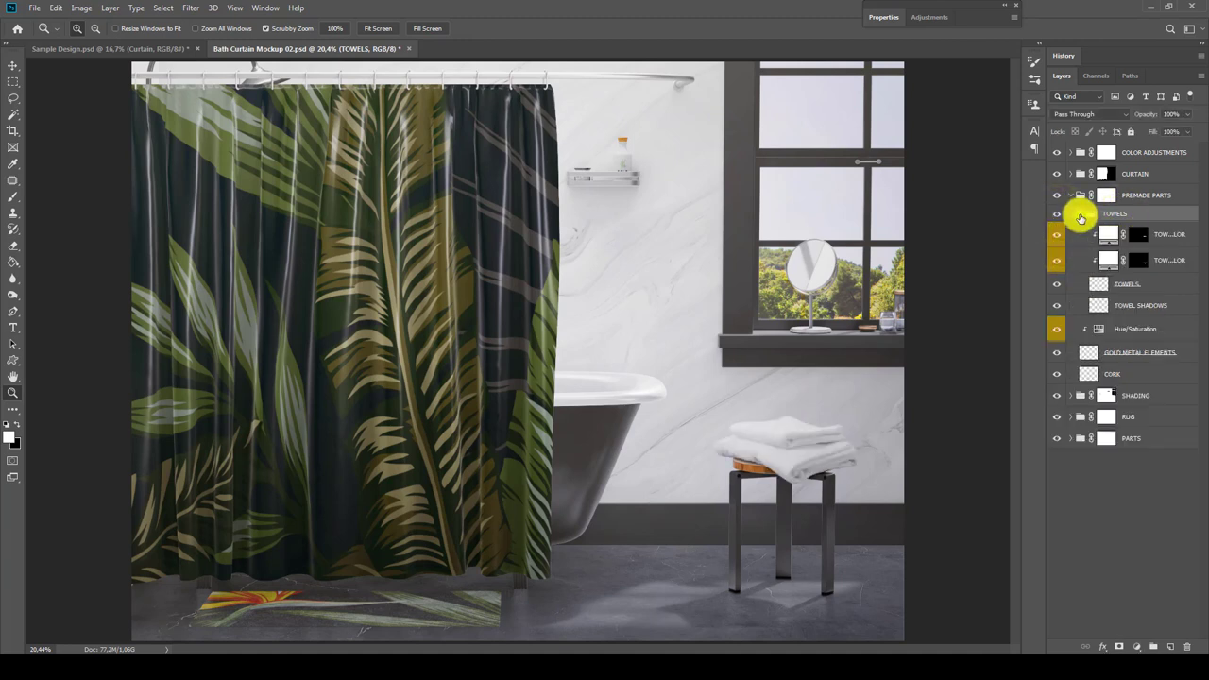
double_click(1106, 231)
mouse_move(926, 143)
mouse_down()
mouse_move(896, 114)
mouse_move(922, 125)
mouse_up()
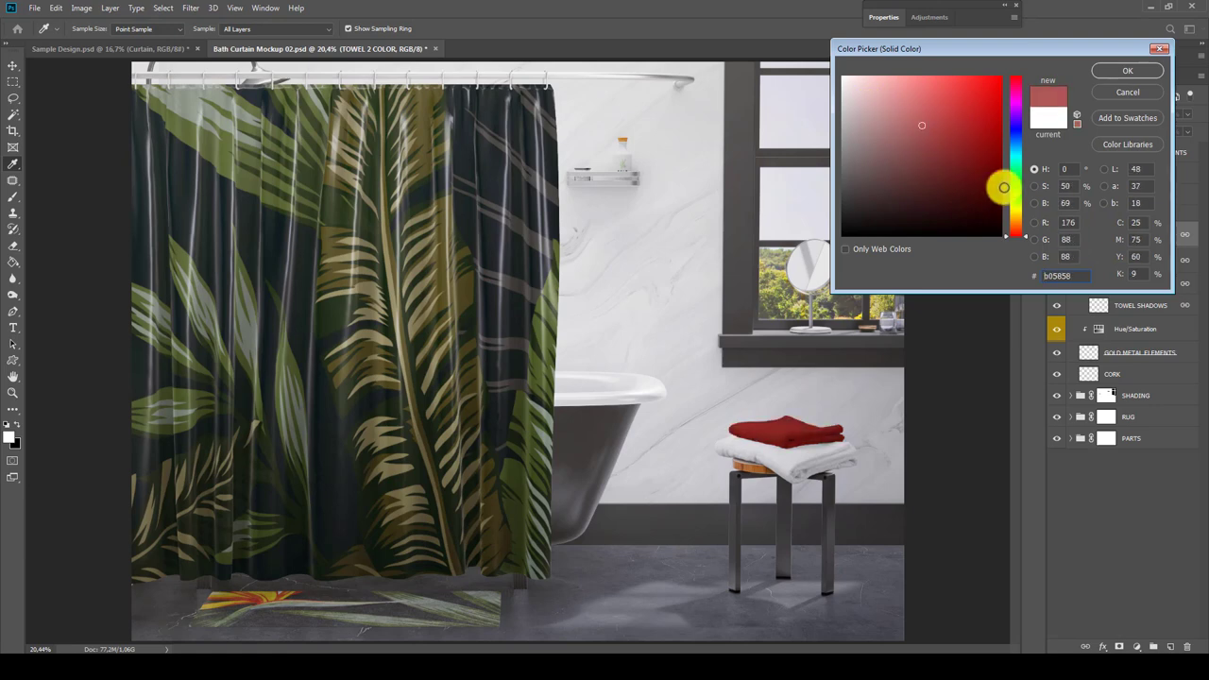
drag(1016, 203, 1012, 104)
click(1113, 91)
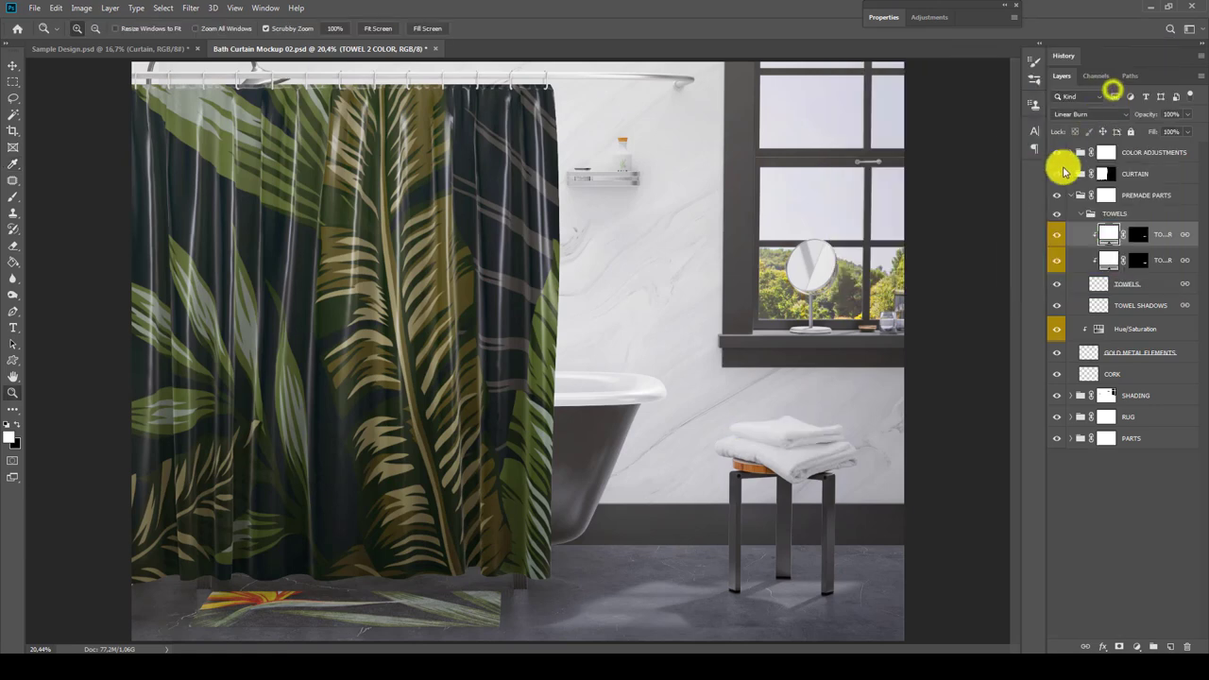
double_click(1107, 255)
drag(888, 165, 828, 153)
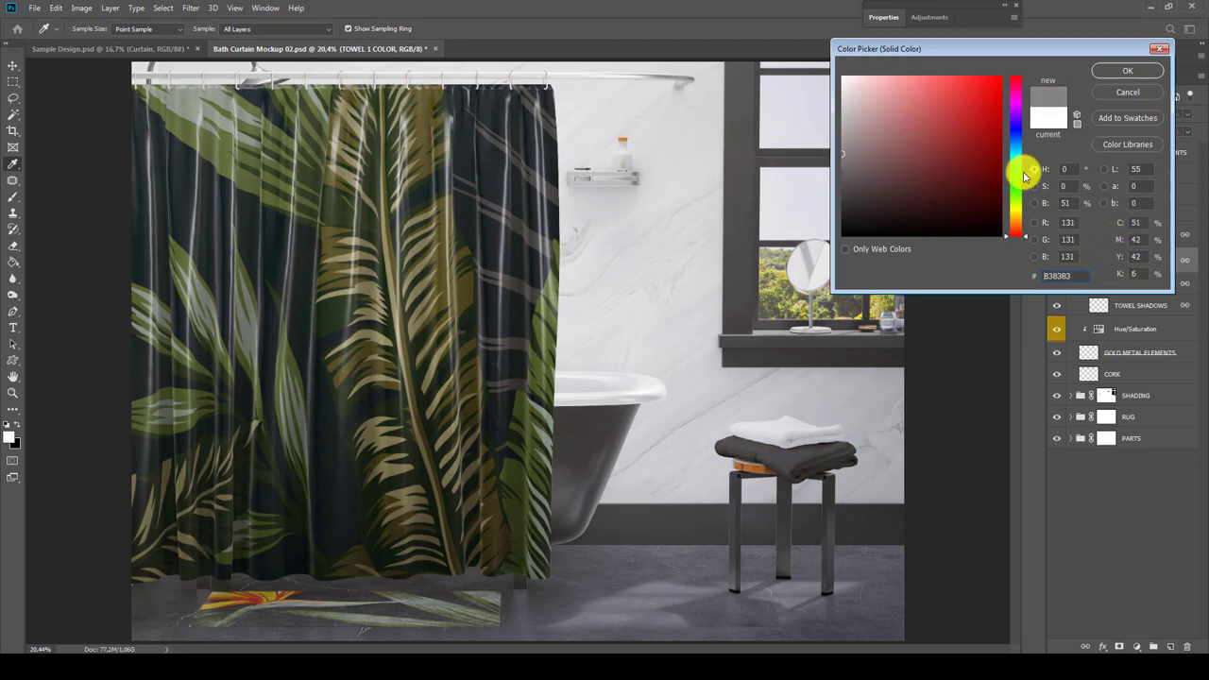
click(915, 149)
drag(1017, 229, 1028, 111)
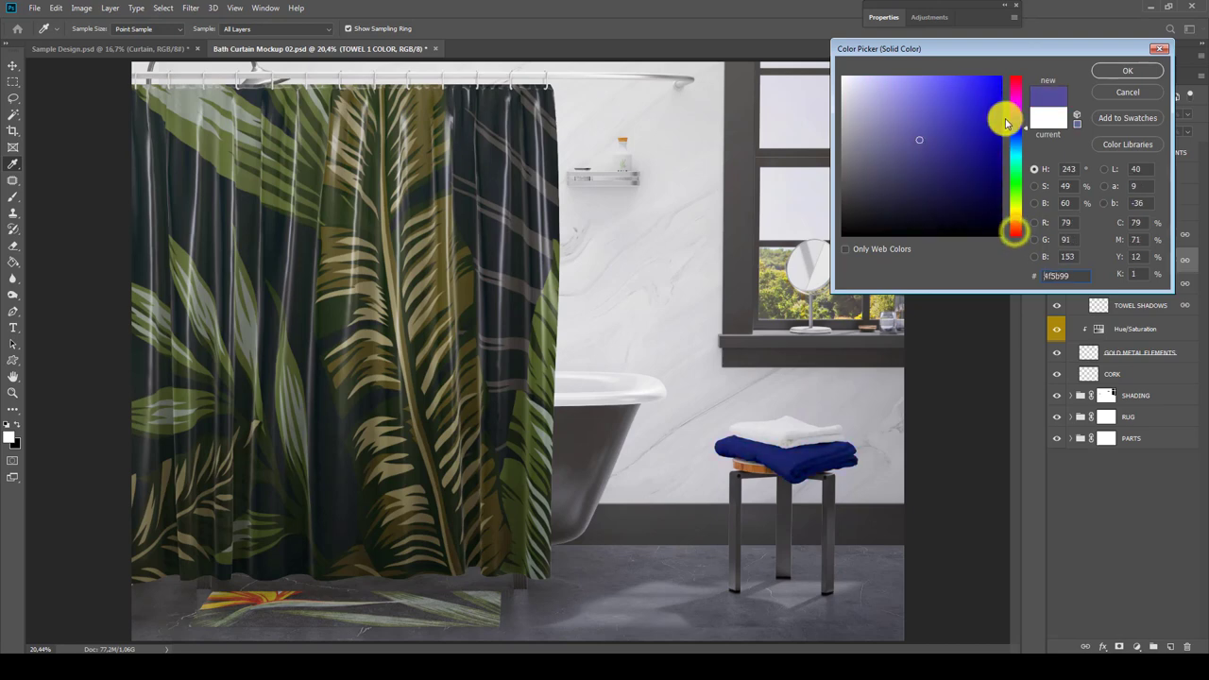
click(1127, 92)
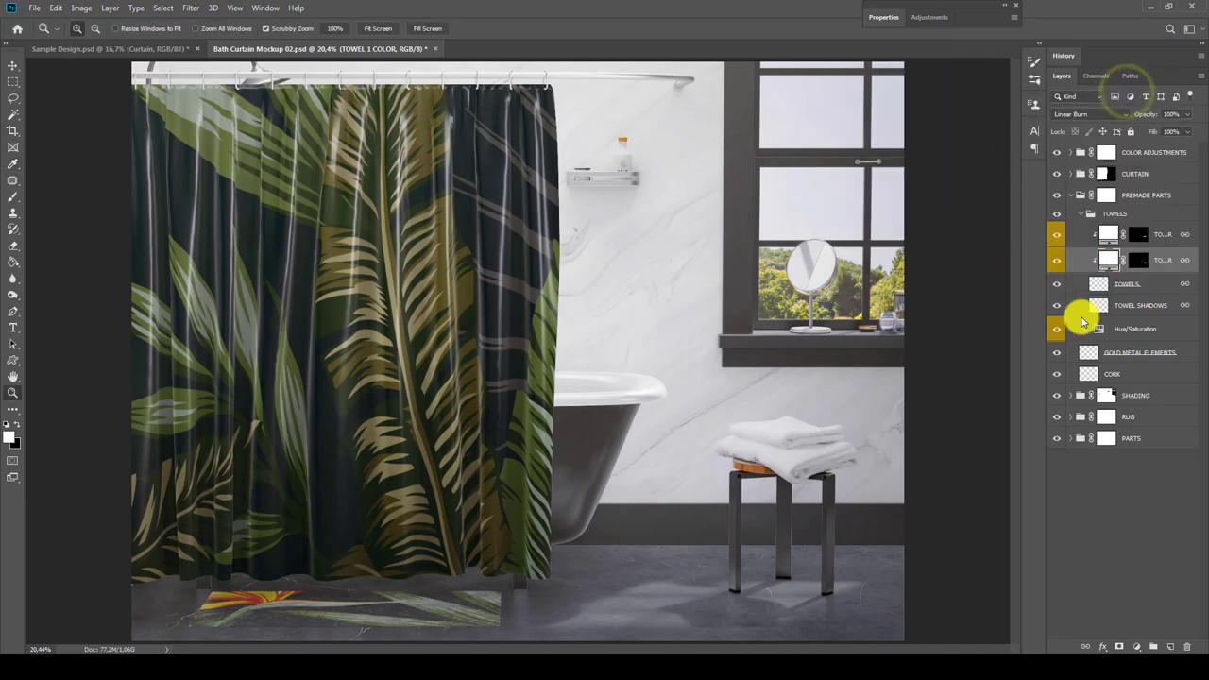
click(1122, 217)
Open the metal fixtures' Hue/Saturation adjustment settings and move them over the canvas
click(1080, 213)
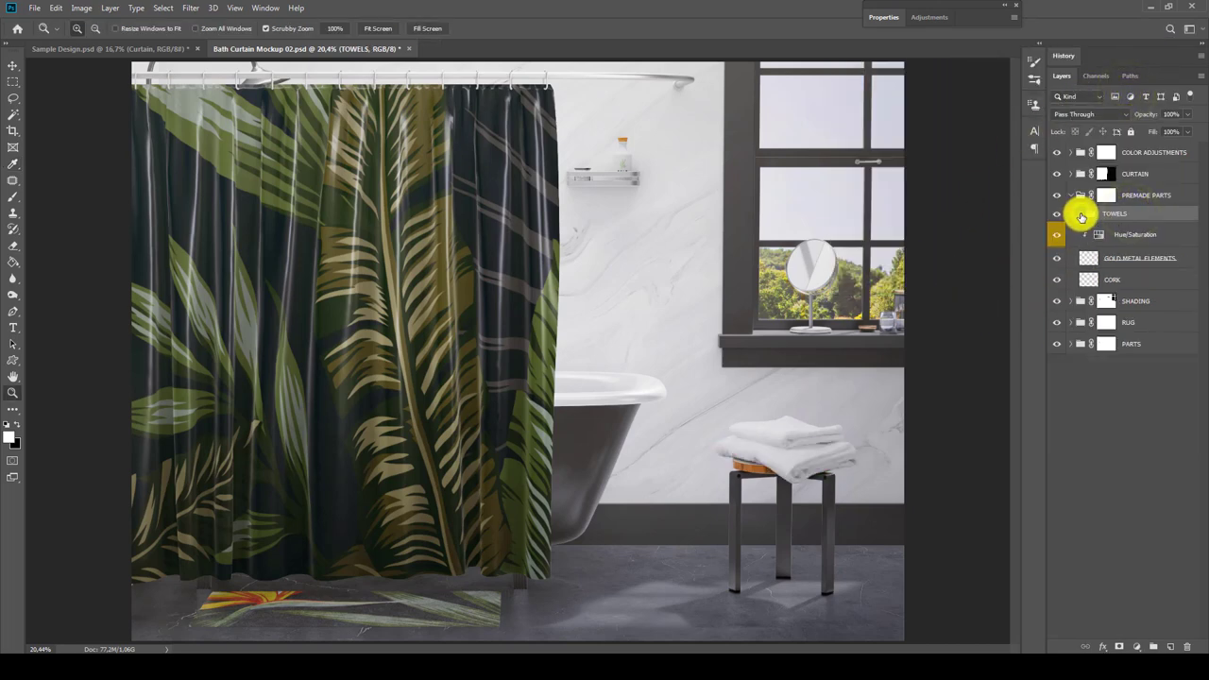
click(1126, 244)
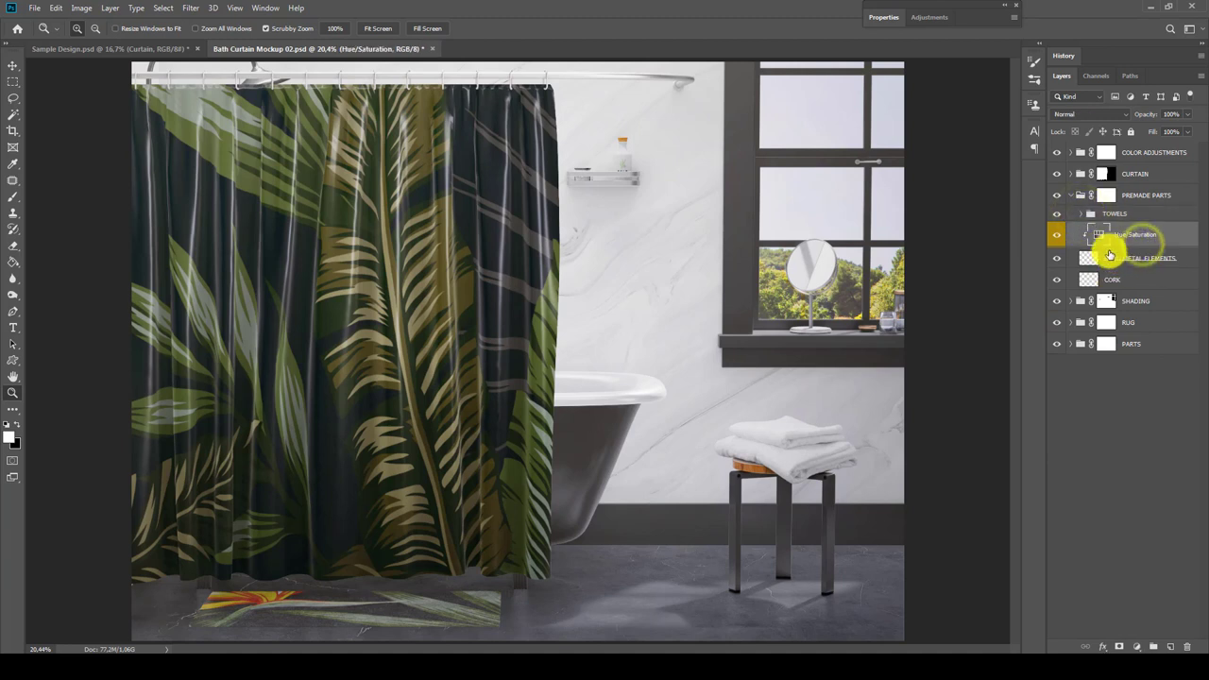
double_click(1099, 234)
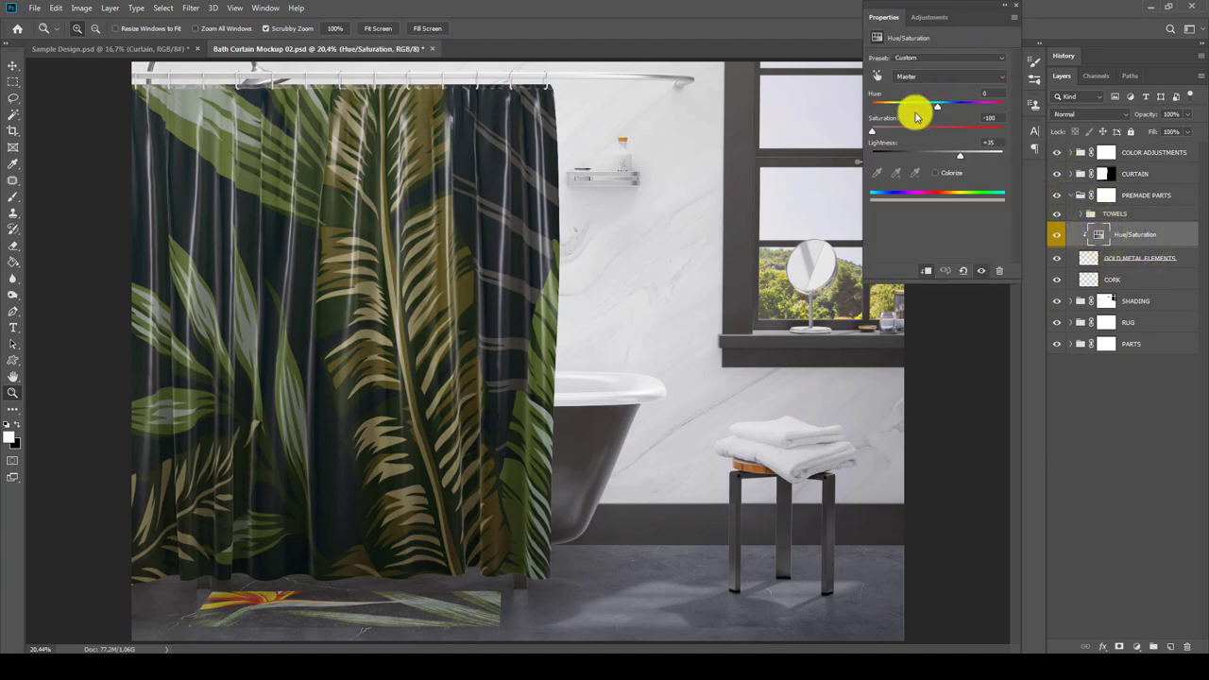
mouse_move(977, 18)
mouse_down()
mouse_move(641, 364)
mouse_move(327, 274)
mouse_up()
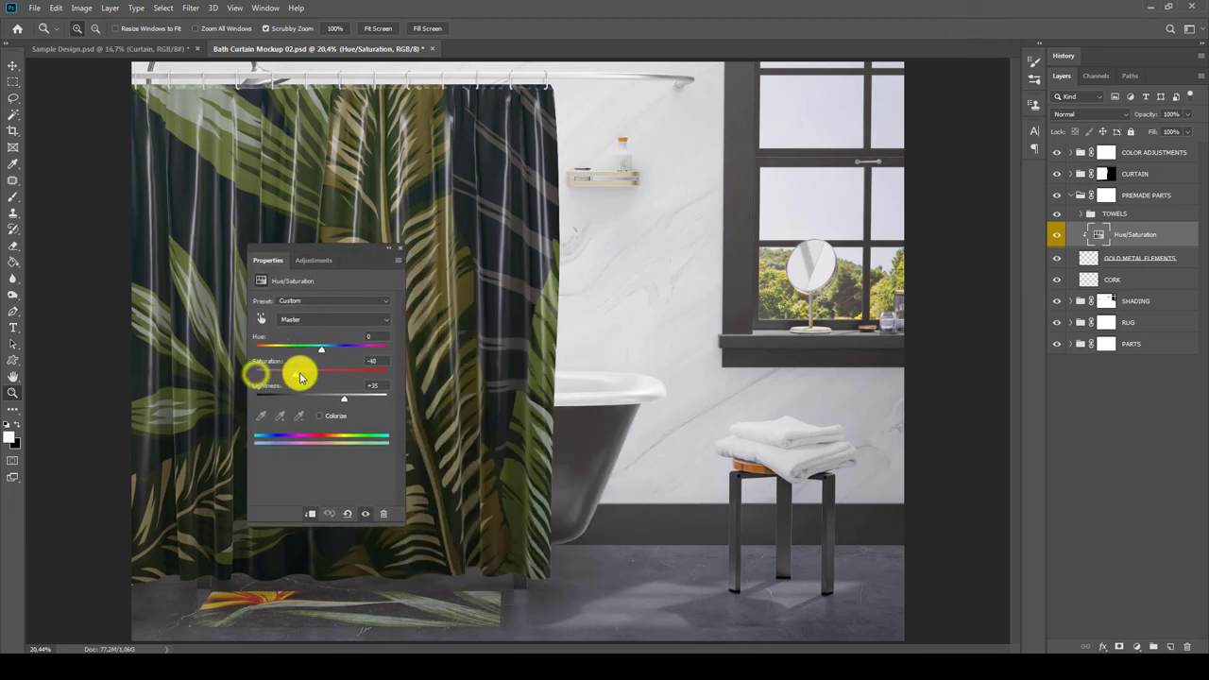
Experiment with the gold metal's saturation, zeroing saturation and lightness along the way
drag(256, 377, 322, 370)
click(383, 360)
text(0)
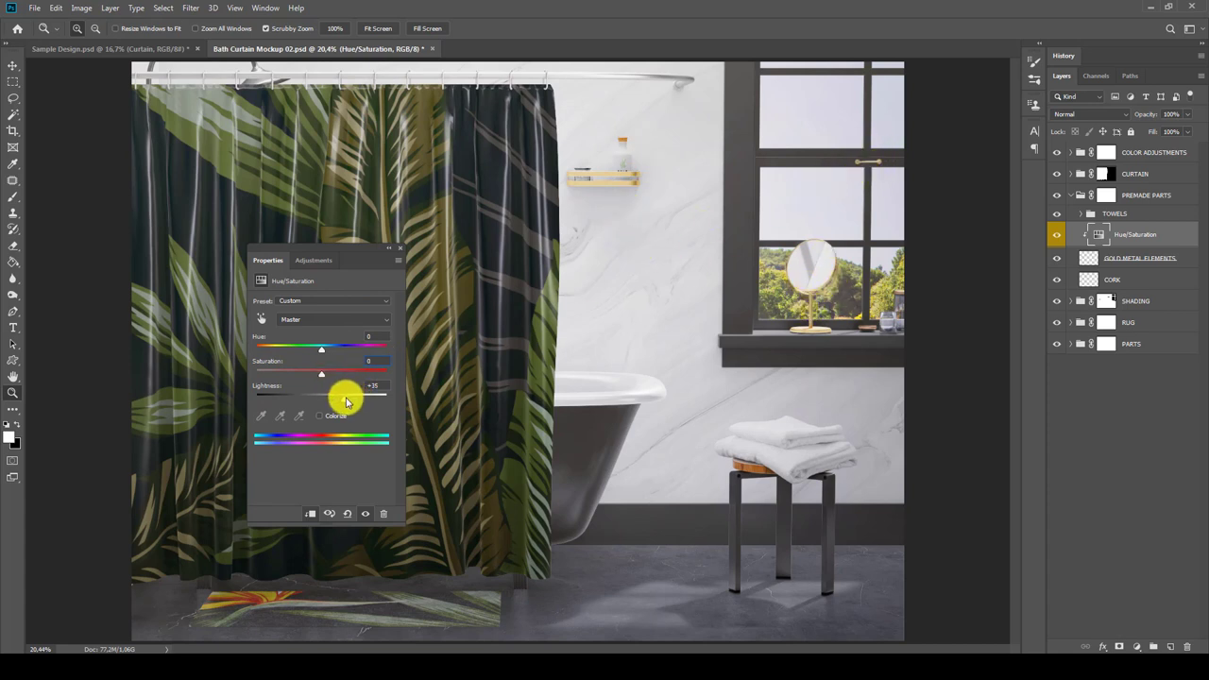
click(373, 385)
text(0)
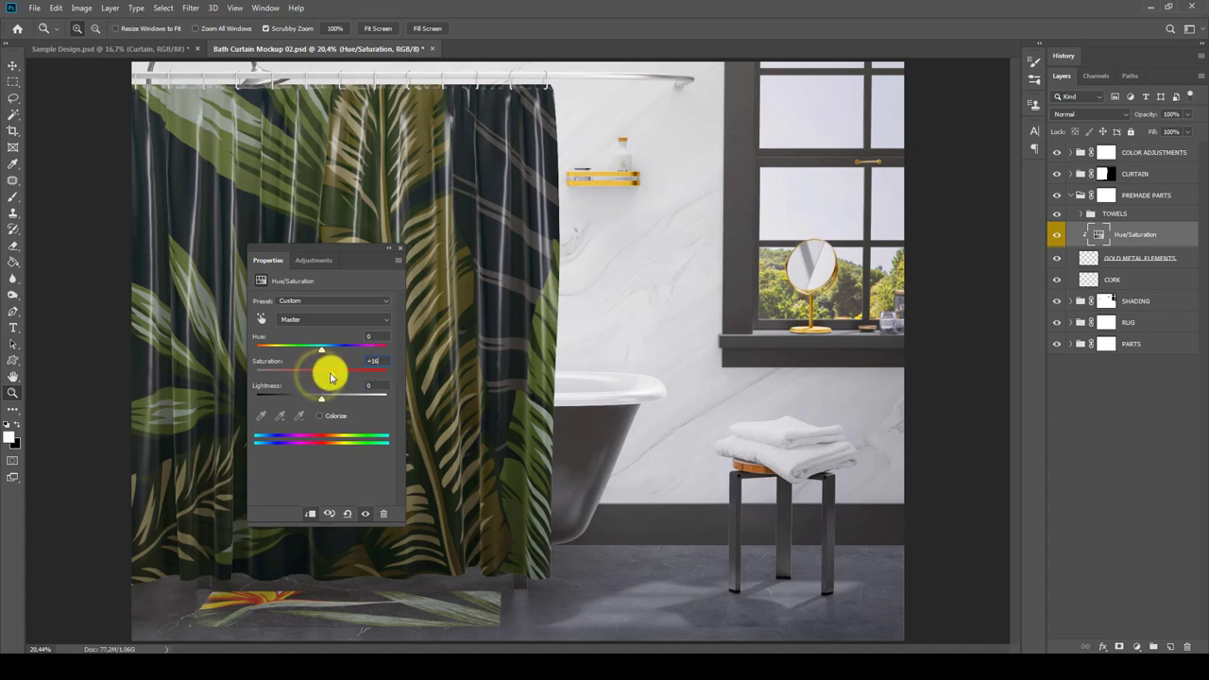
mouse_move(322, 374)
mouse_down()
mouse_move(292, 374)
mouse_move(334, 373)
mouse_move(277, 378)
mouse_move(332, 379)
mouse_move(337, 345)
mouse_move(243, 350)
mouse_move(327, 350)
mouse_up()
Enter Hue 0, Saturation +5, Lightness 5, then dock and collapse the Properties panel
click(373, 336)
text(0)
click(378, 360)
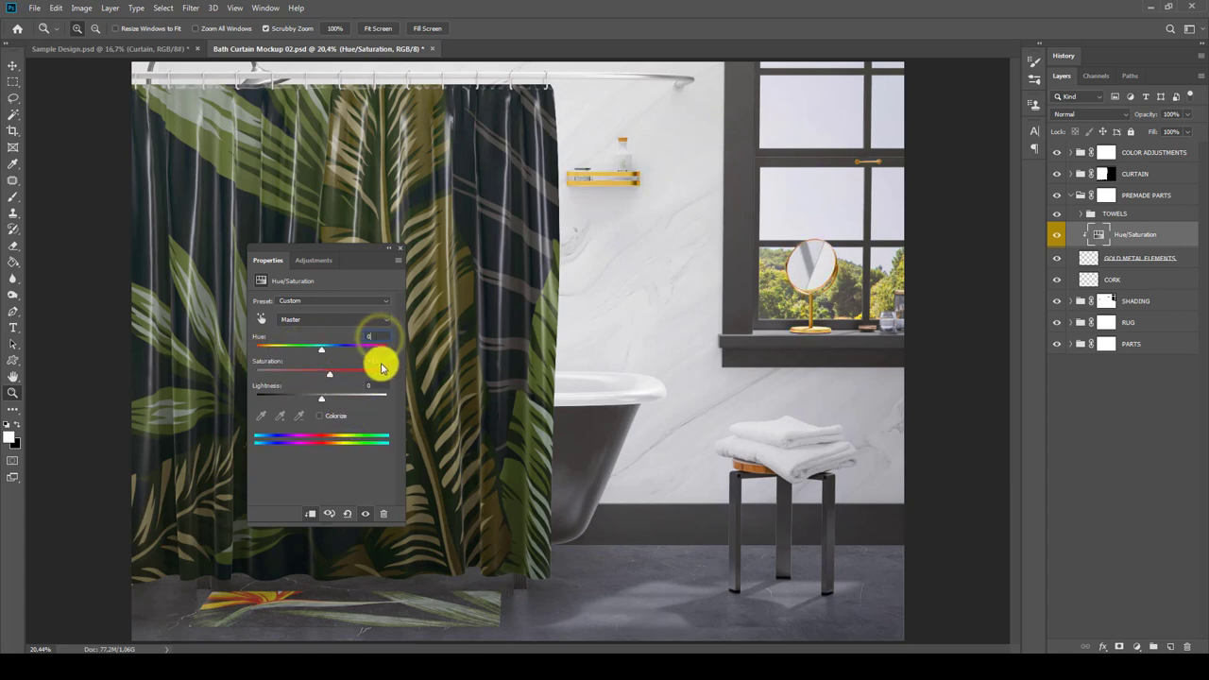
text(5)
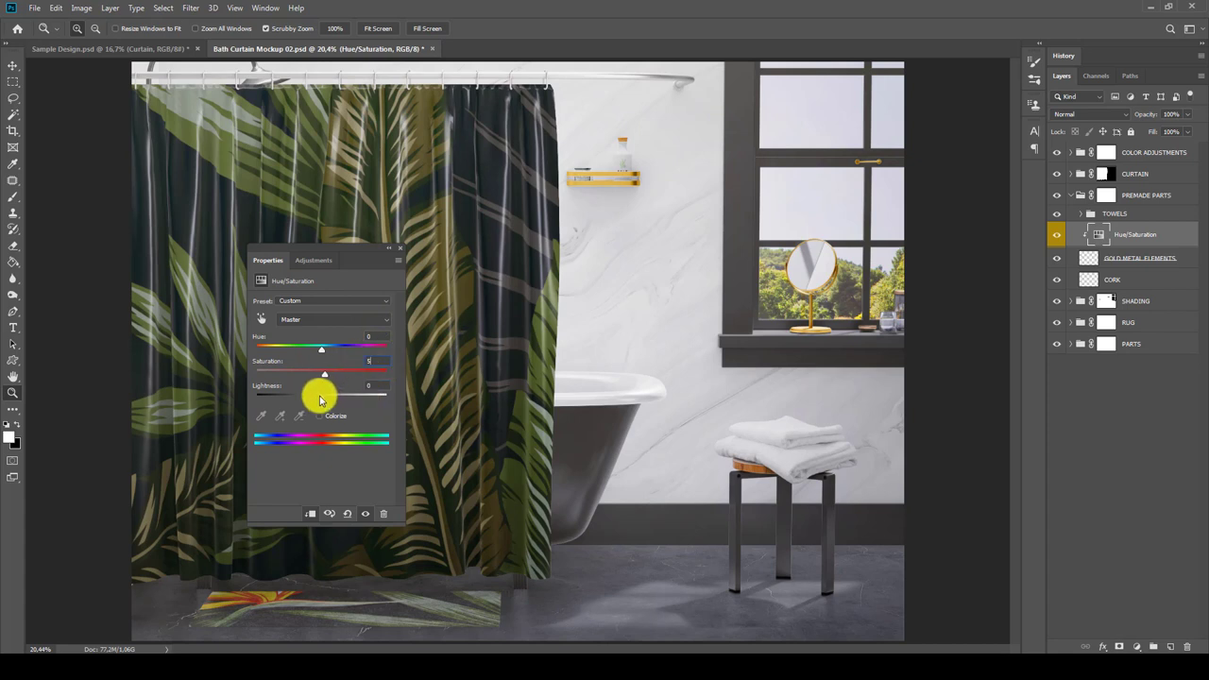
click(374, 386)
text(5)
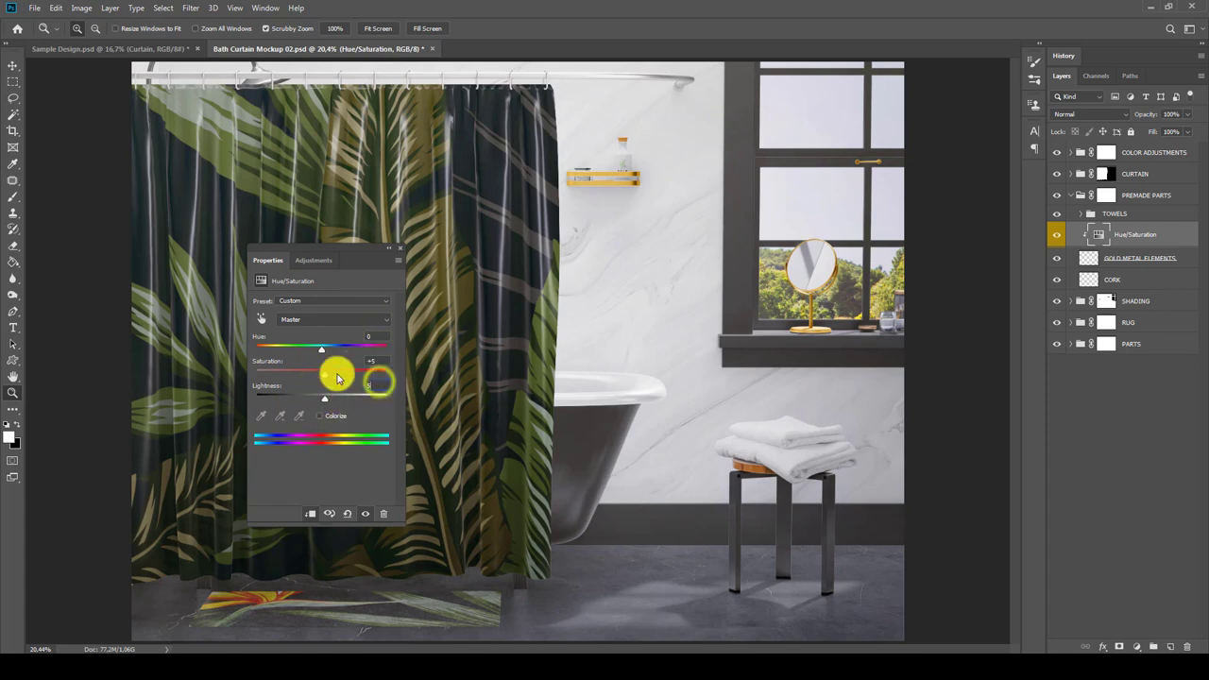
drag(361, 260, 968, 21)
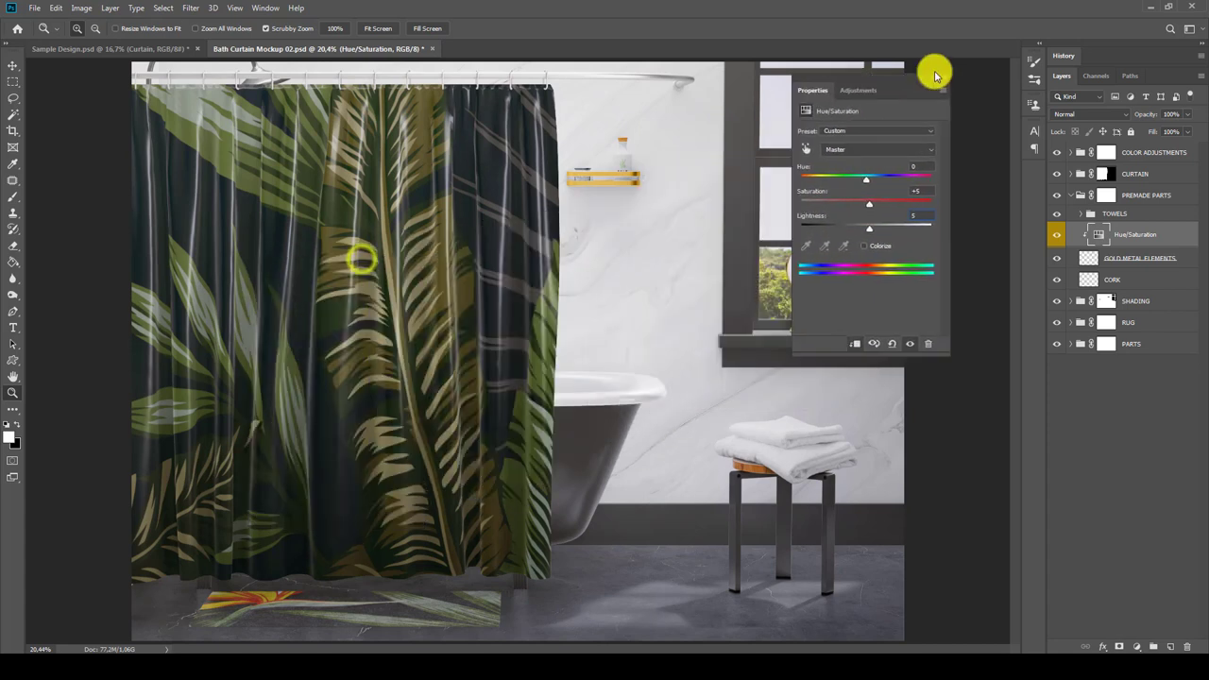
double_click(967, 22)
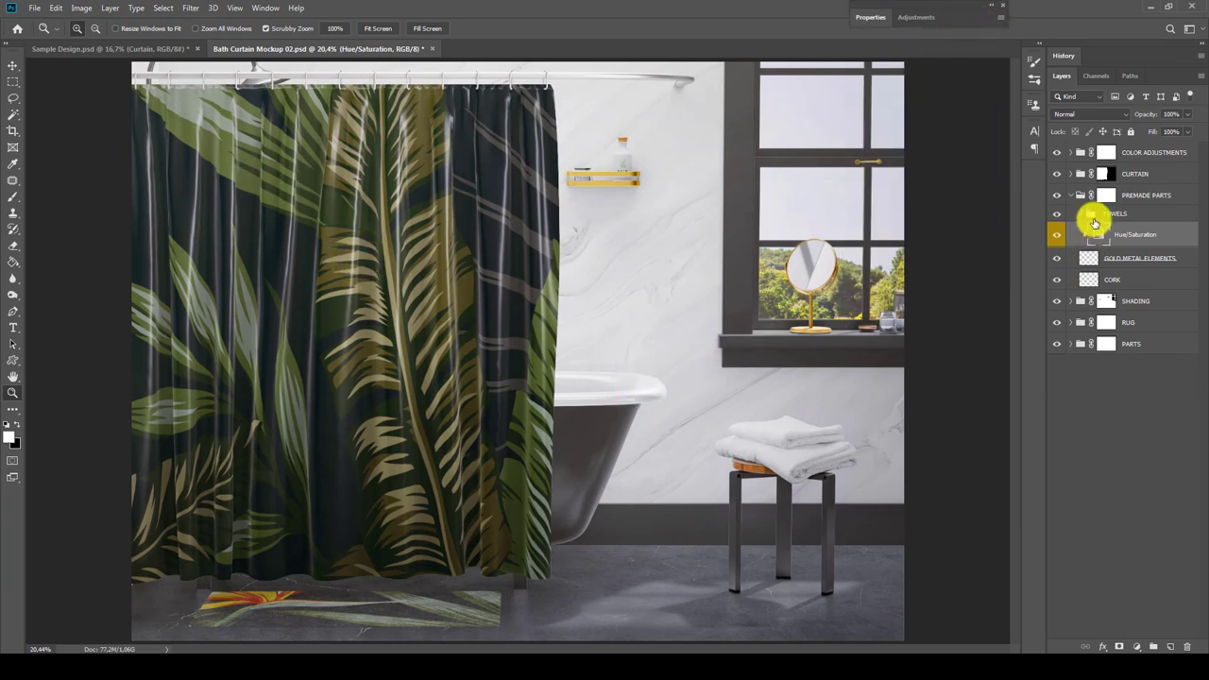
Collapse PREMADE PARTS, expand the CURTAIN group and select its BASE layer
click(1071, 196)
click(1102, 174)
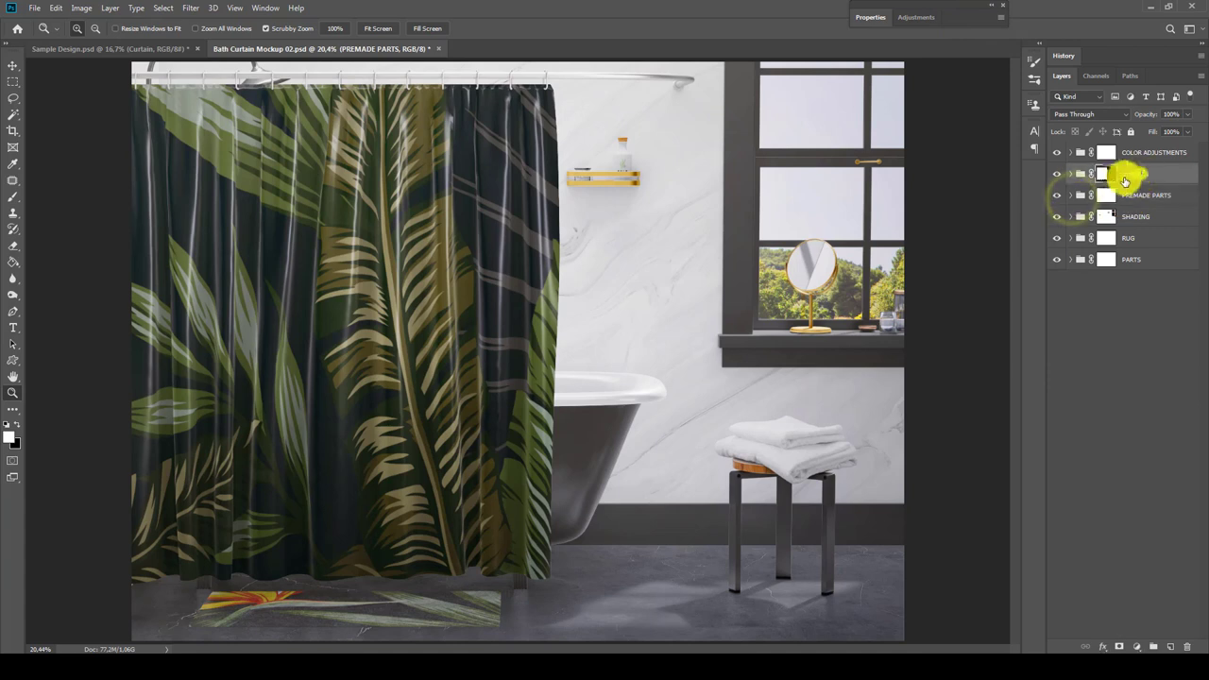
click(1070, 174)
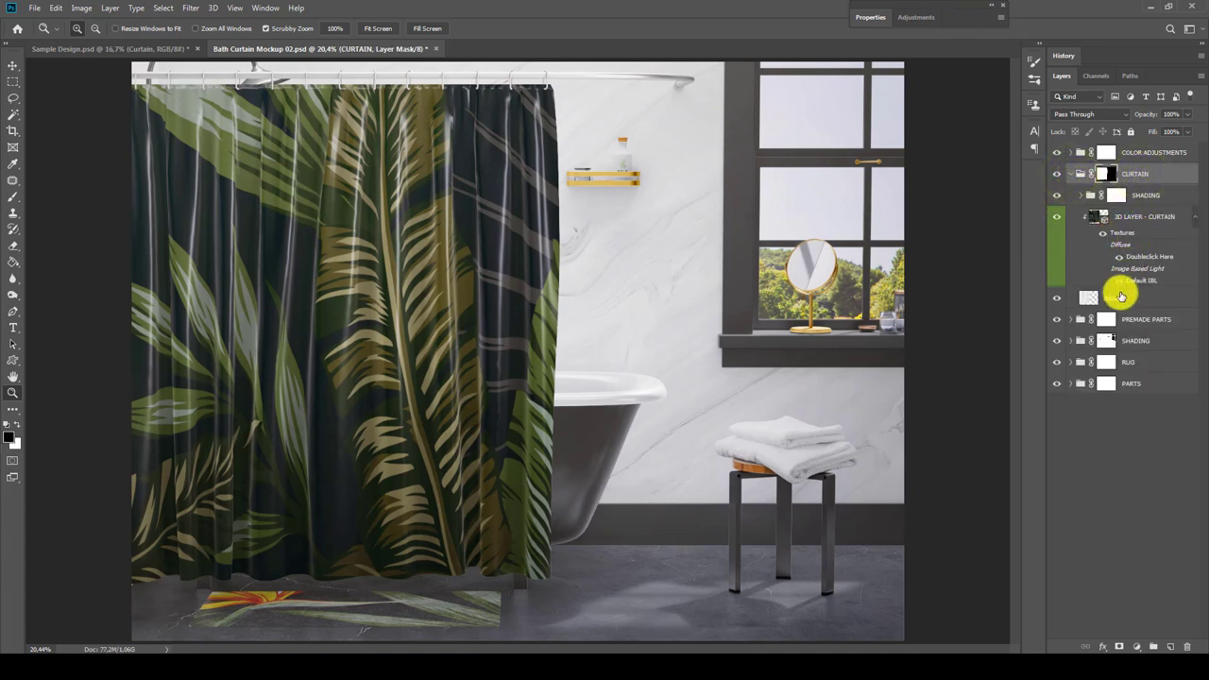
click(1115, 299)
click(1195, 216)
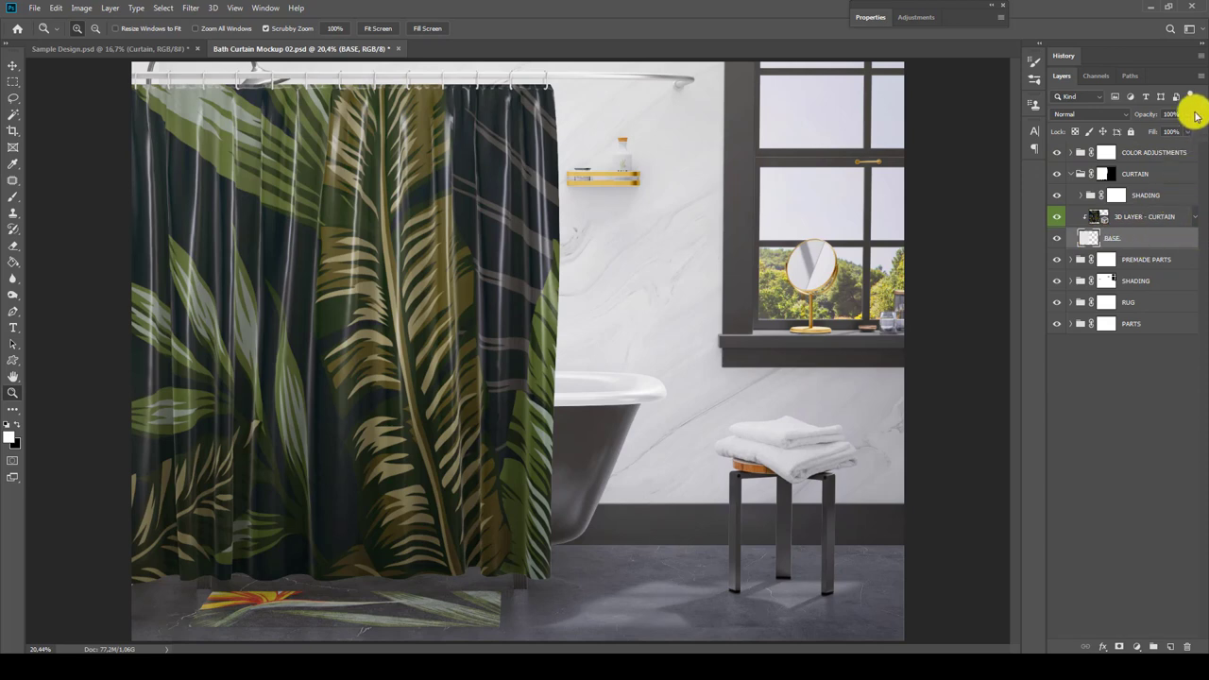
Lower the curtain BASE layer's opacity to roughly 99%
click(1170, 128)
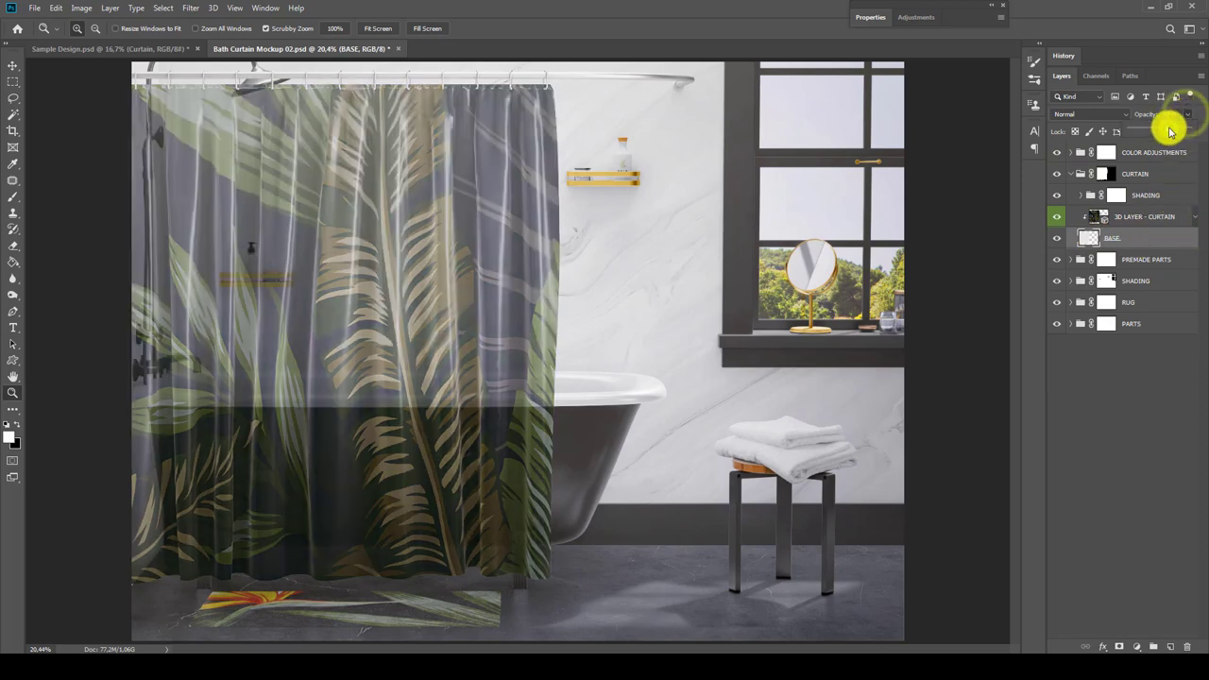
mouse_move(1171, 130)
mouse_down()
mouse_move(1188, 133)
mouse_move(1011, 163)
mouse_up()
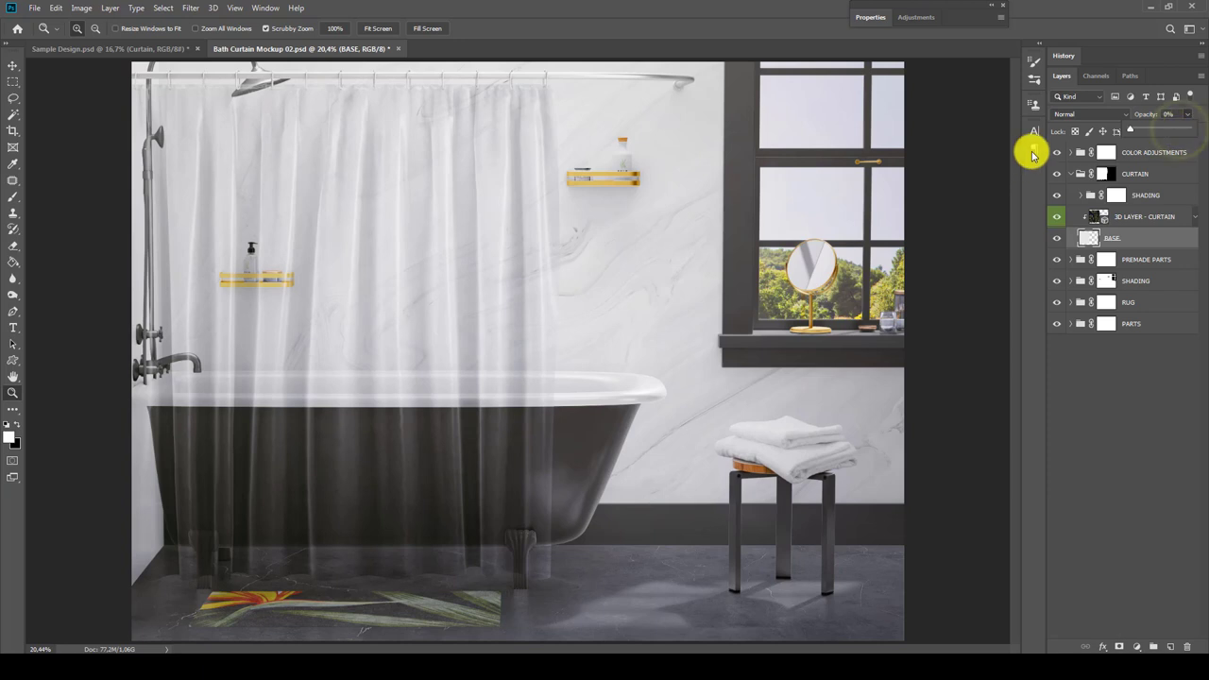
drag(1181, 132, 1185, 133)
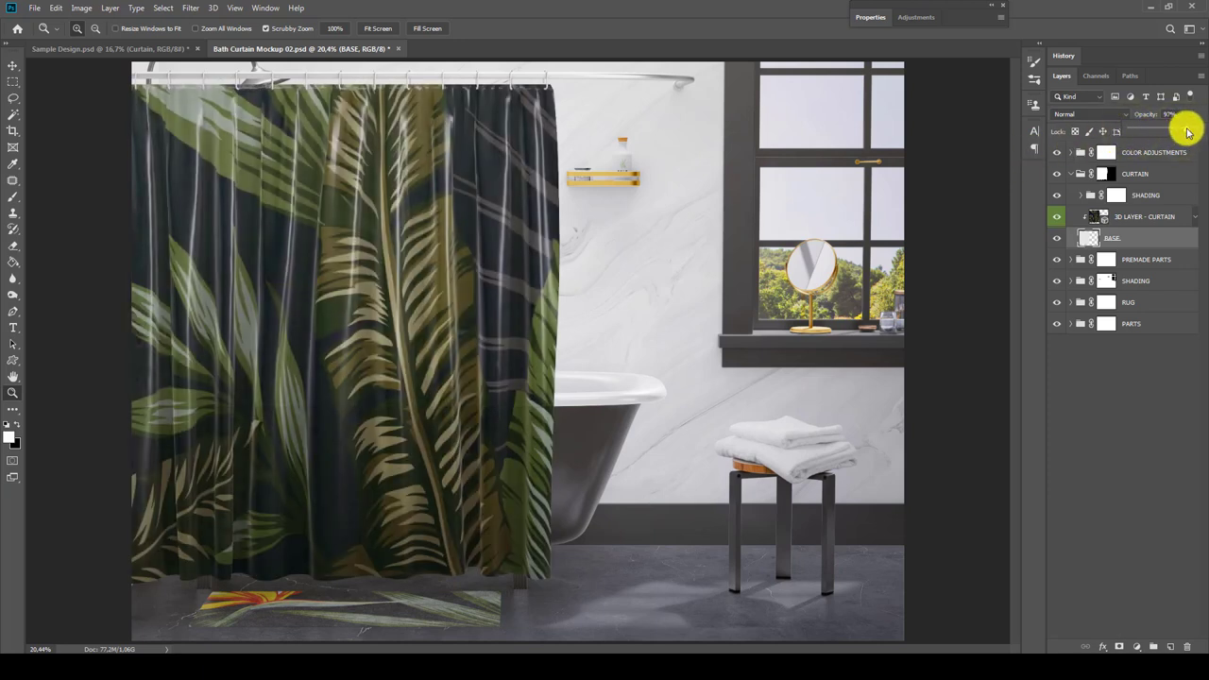
drag(1186, 132, 1185, 132)
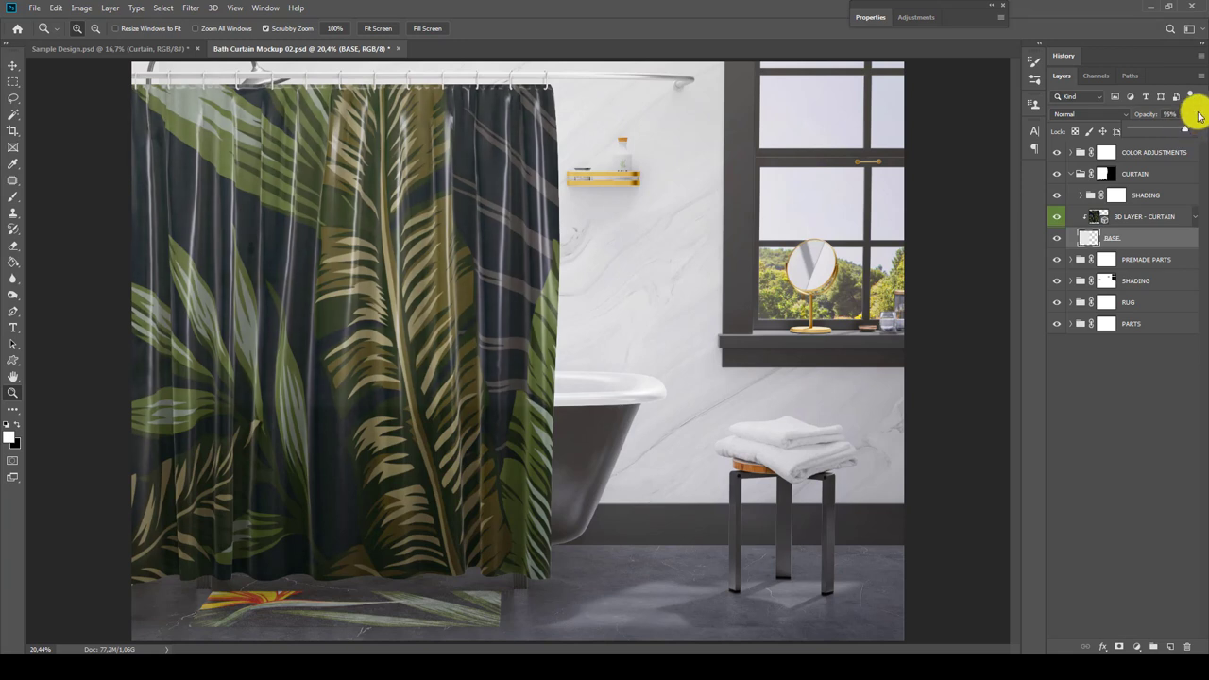
Expand the SHADING group, toggle the BRIGHTNESS layer to compare, and adjust its opacity
click(1144, 195)
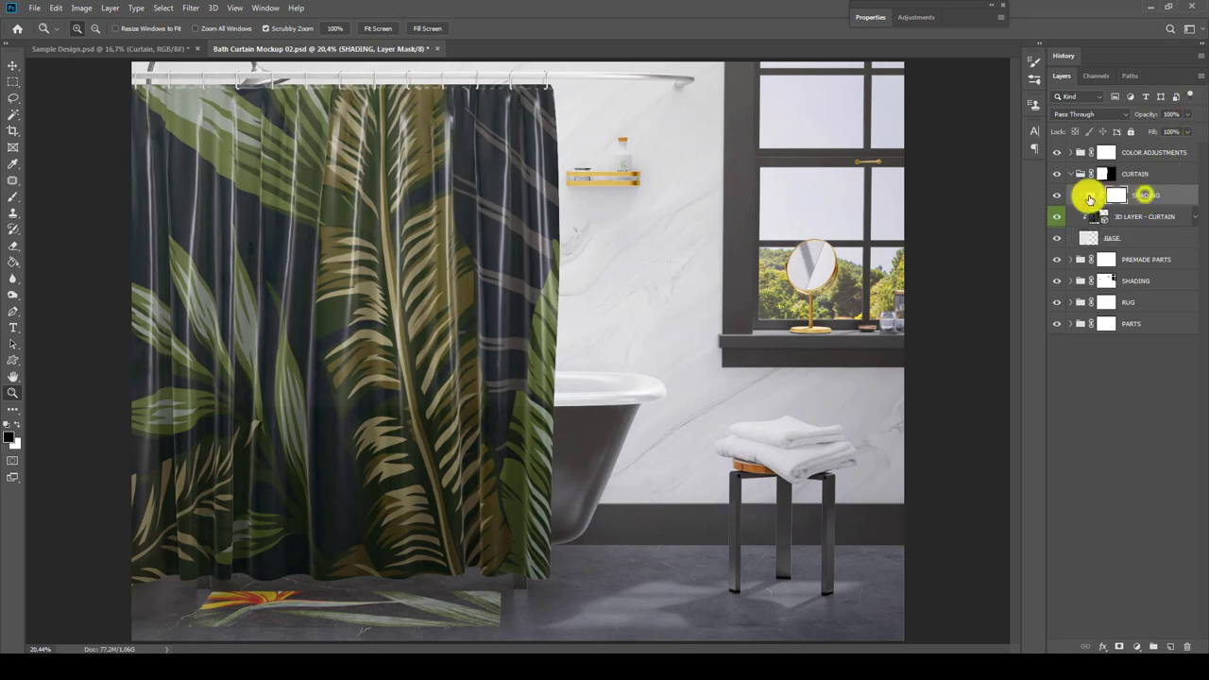
click(1082, 196)
click(1075, 216)
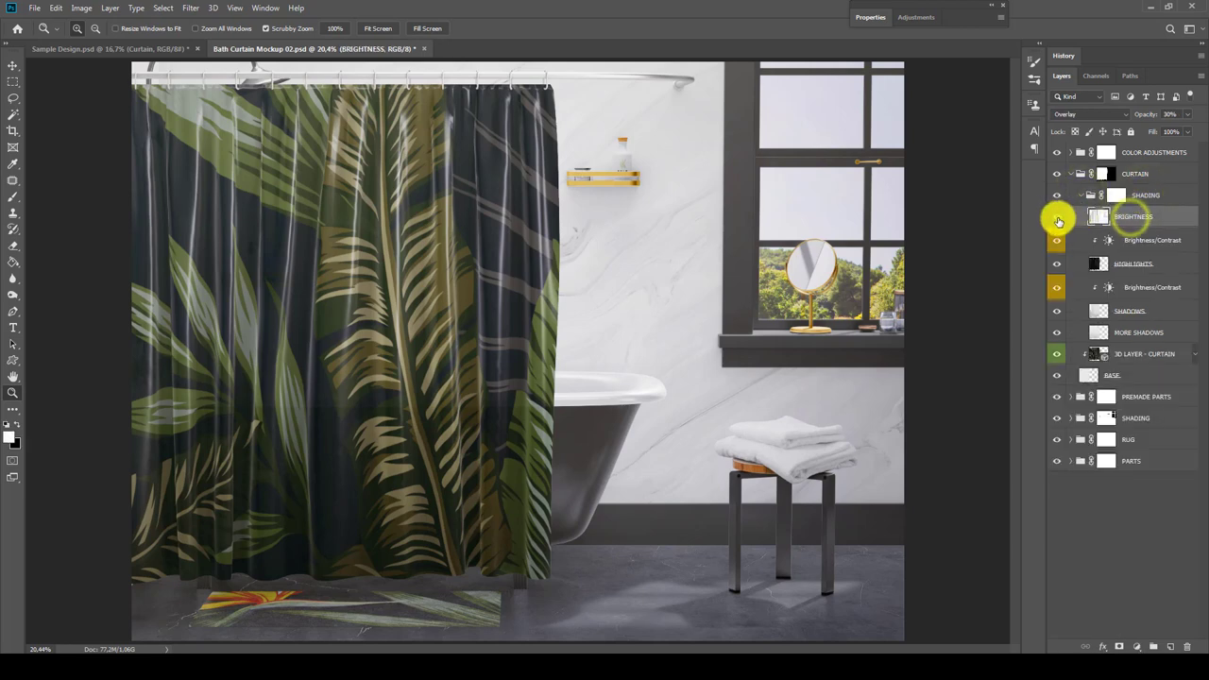
click(1059, 218)
click(1058, 220)
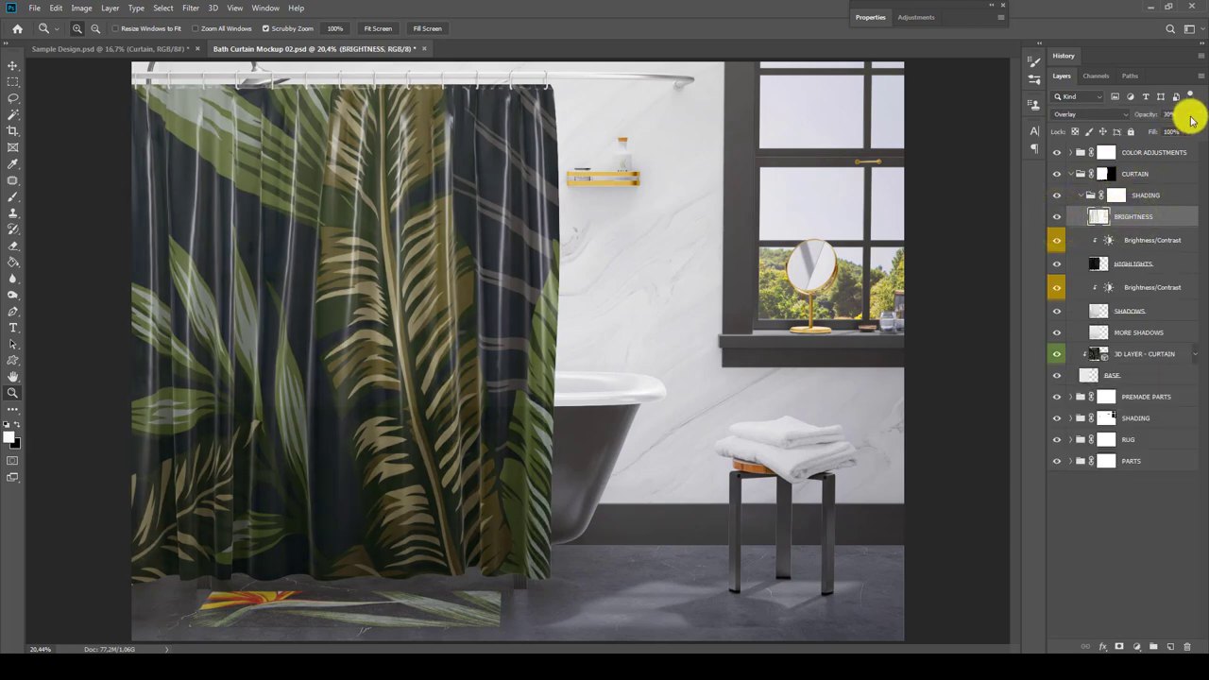
drag(1186, 132, 1067, 155)
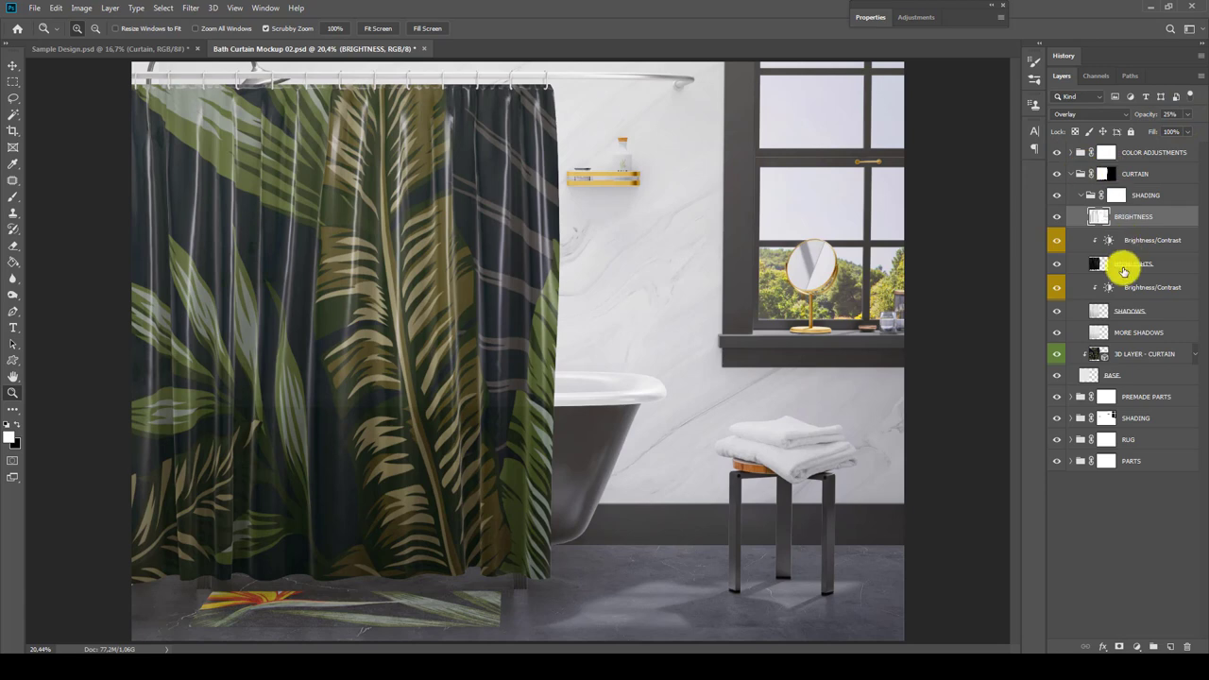
Toggle HIGHLIGHTS and MORE SHADOWS to compare, then select the SHADOWS layer
click(1126, 265)
click(1055, 267)
click(1055, 268)
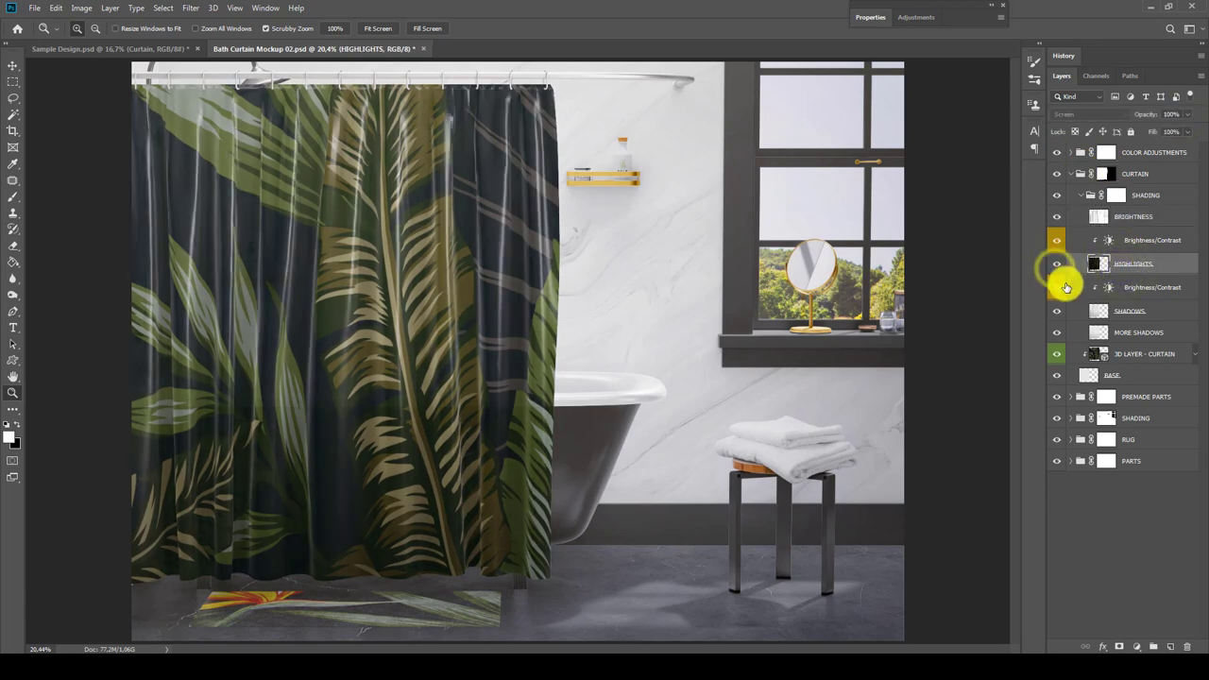
click(1129, 311)
click(1122, 333)
click(1057, 335)
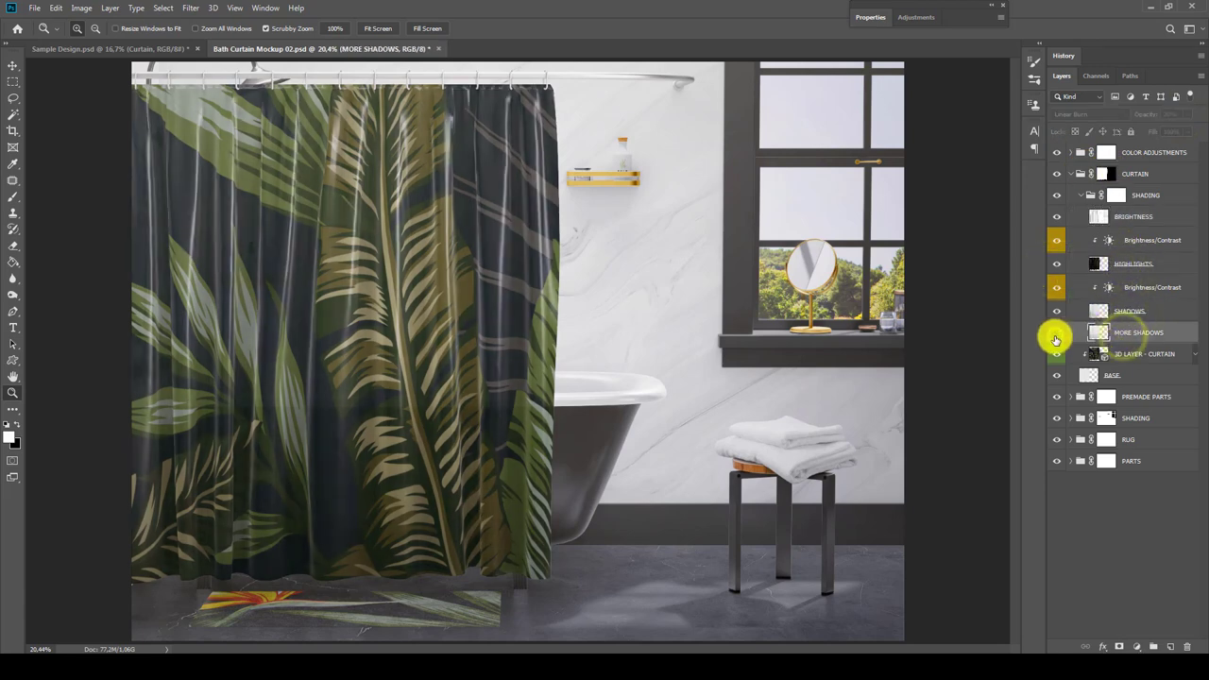
click(1098, 311)
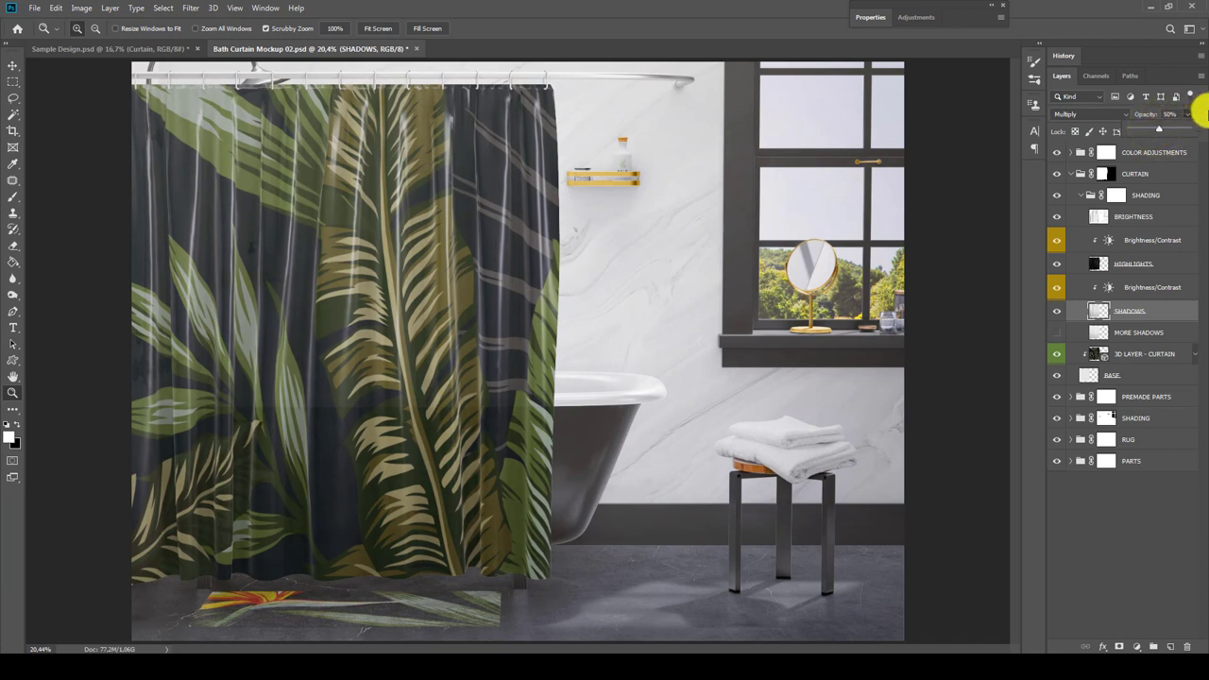
Set the BASE layer to 100% opacity and the HIGHLIGHTS layer to about 70%
click(1124, 376)
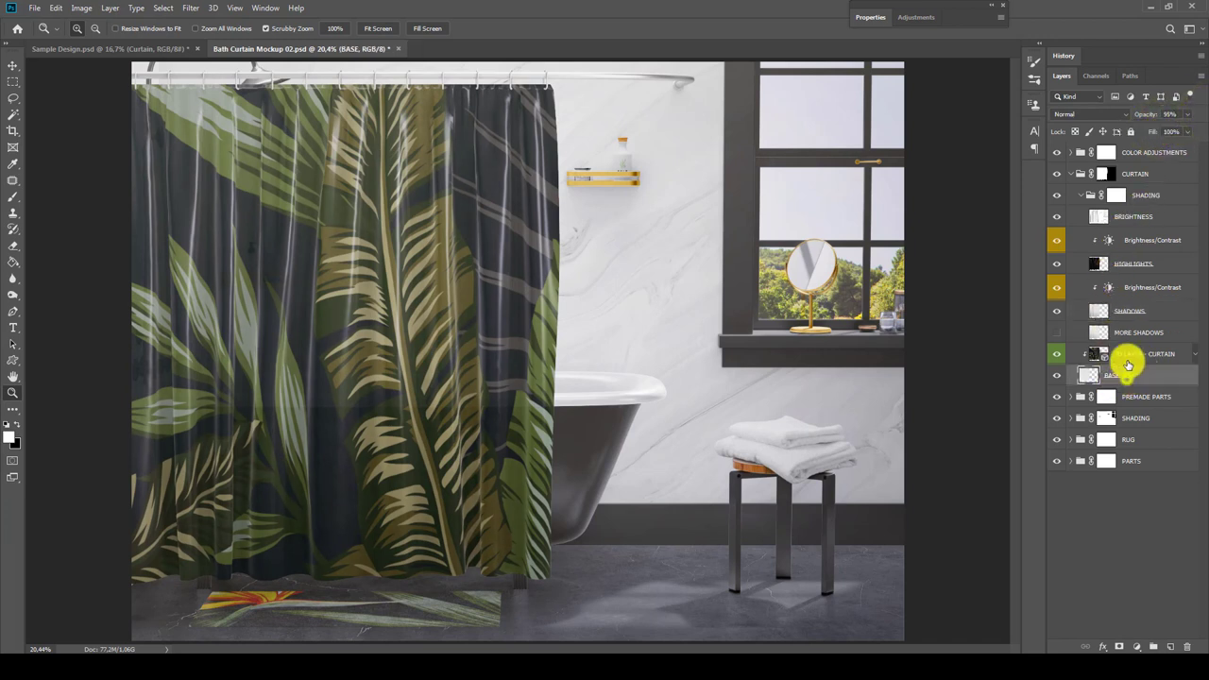
drag(1195, 133, 1205, 132)
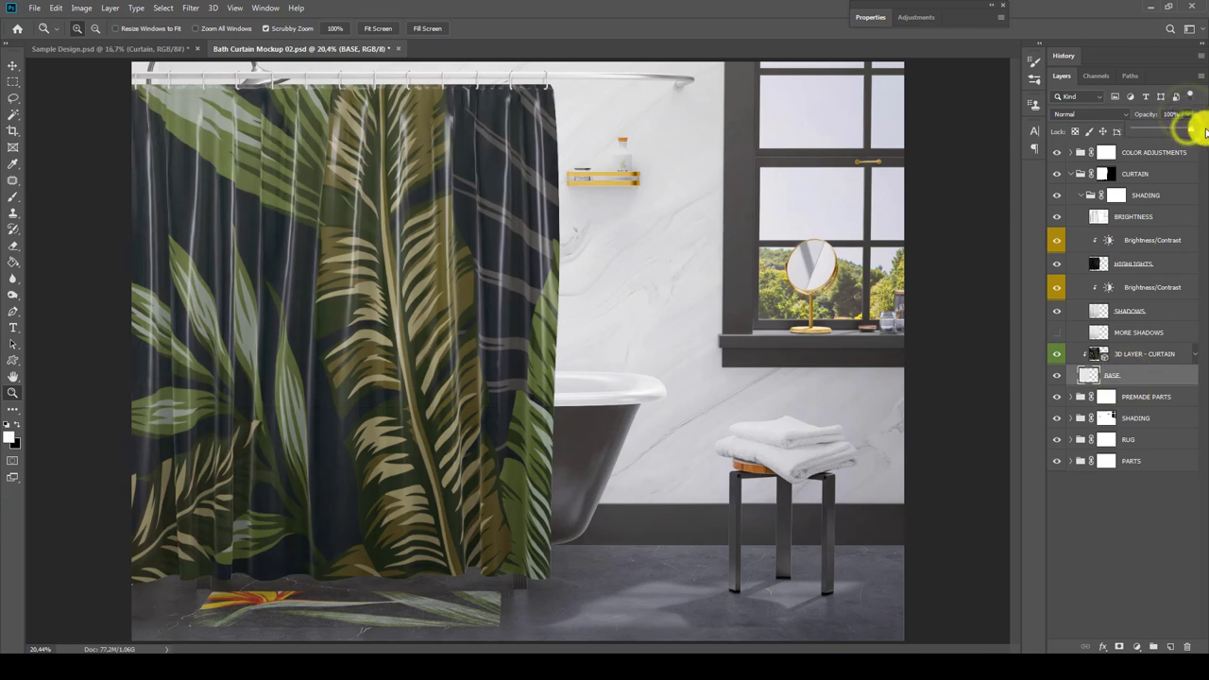
click(1131, 312)
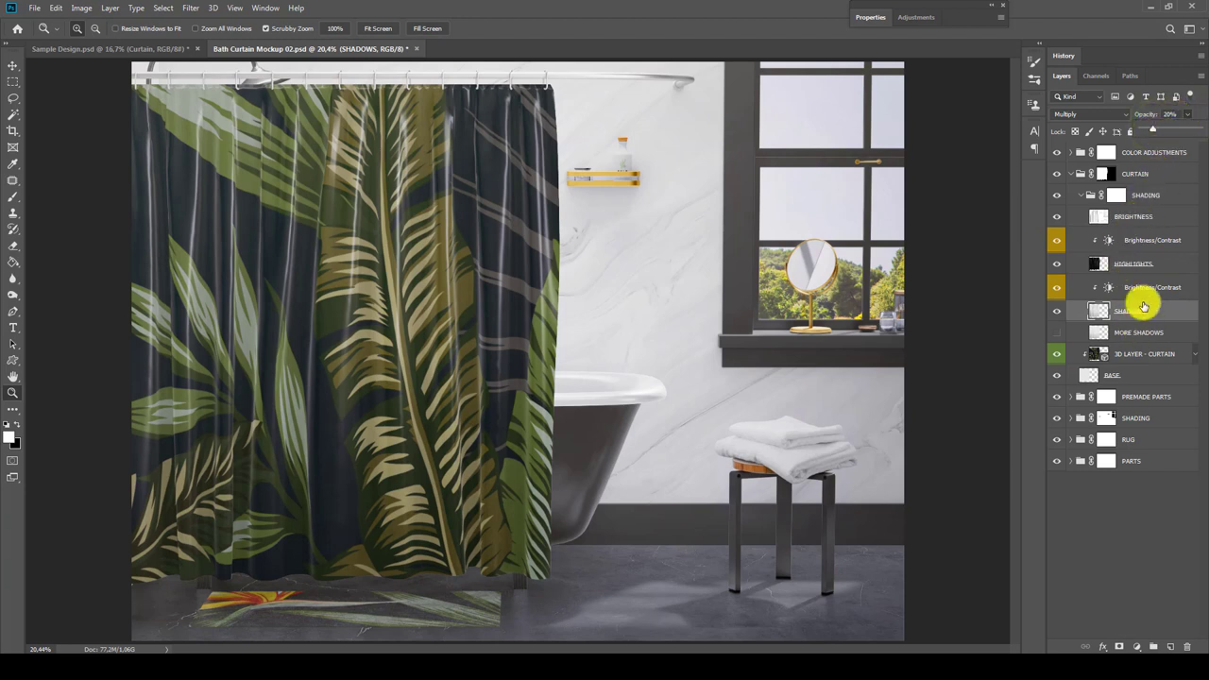
click(1138, 267)
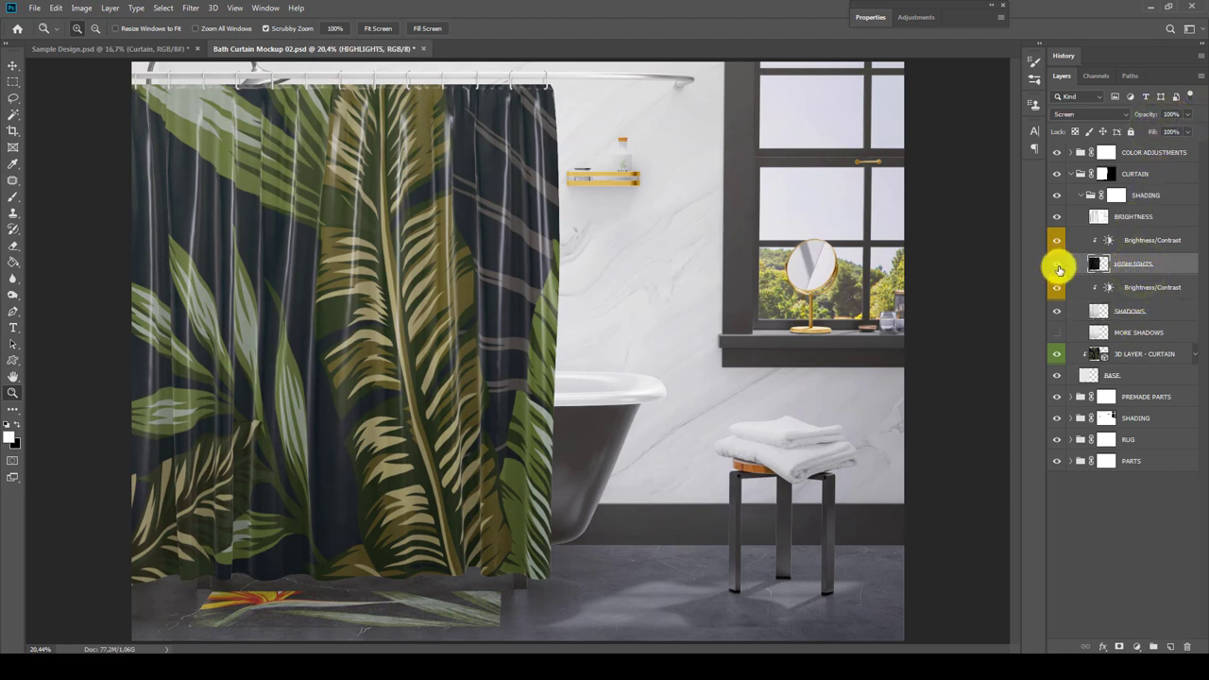
drag(1187, 113, 1171, 141)
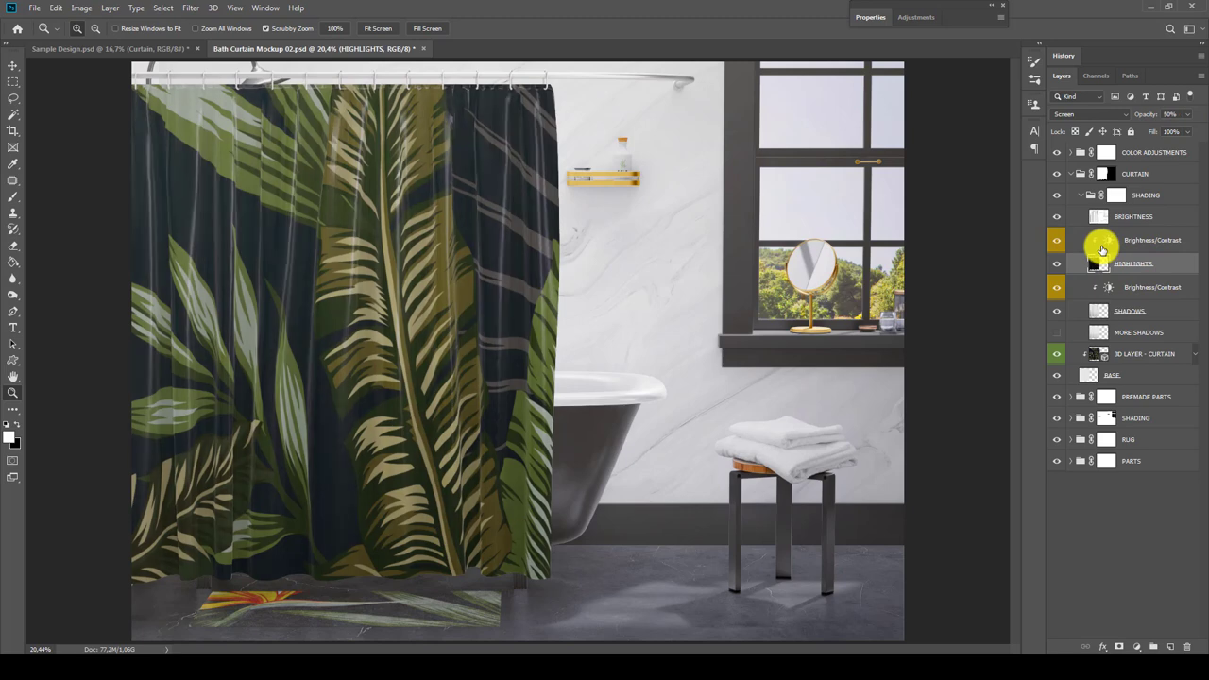
key(8)
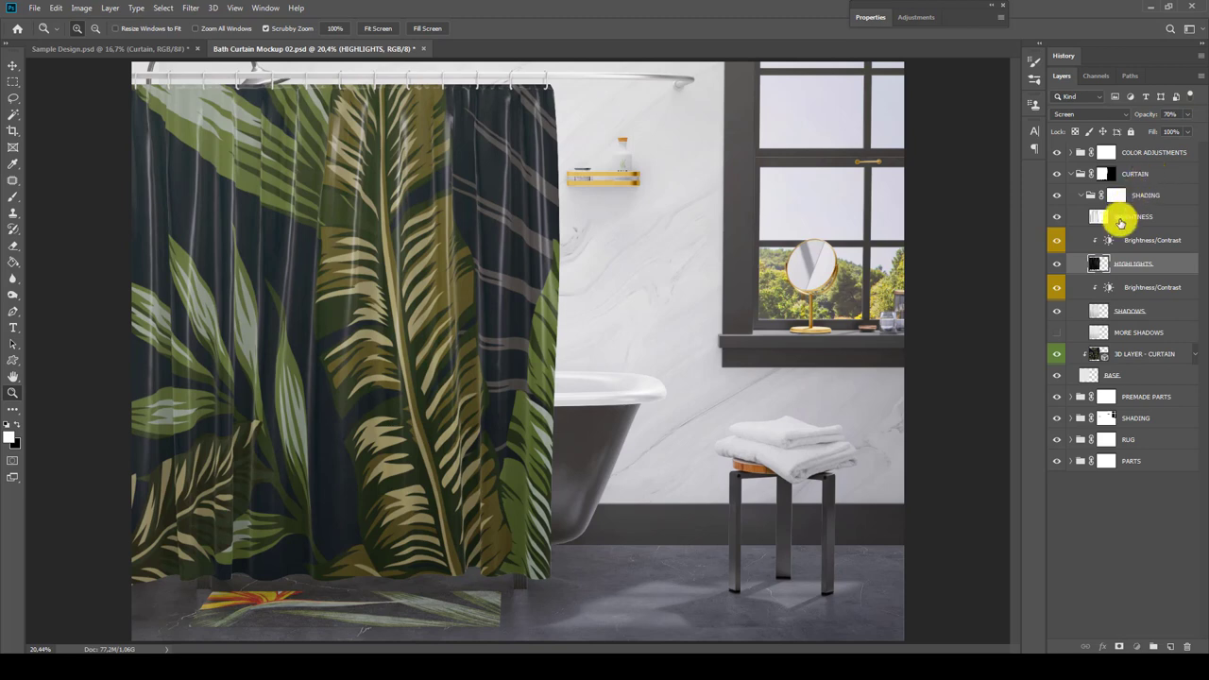
Set the BRIGHTNESS shading layer's opacity to 25%
click(1126, 218)
key(5)
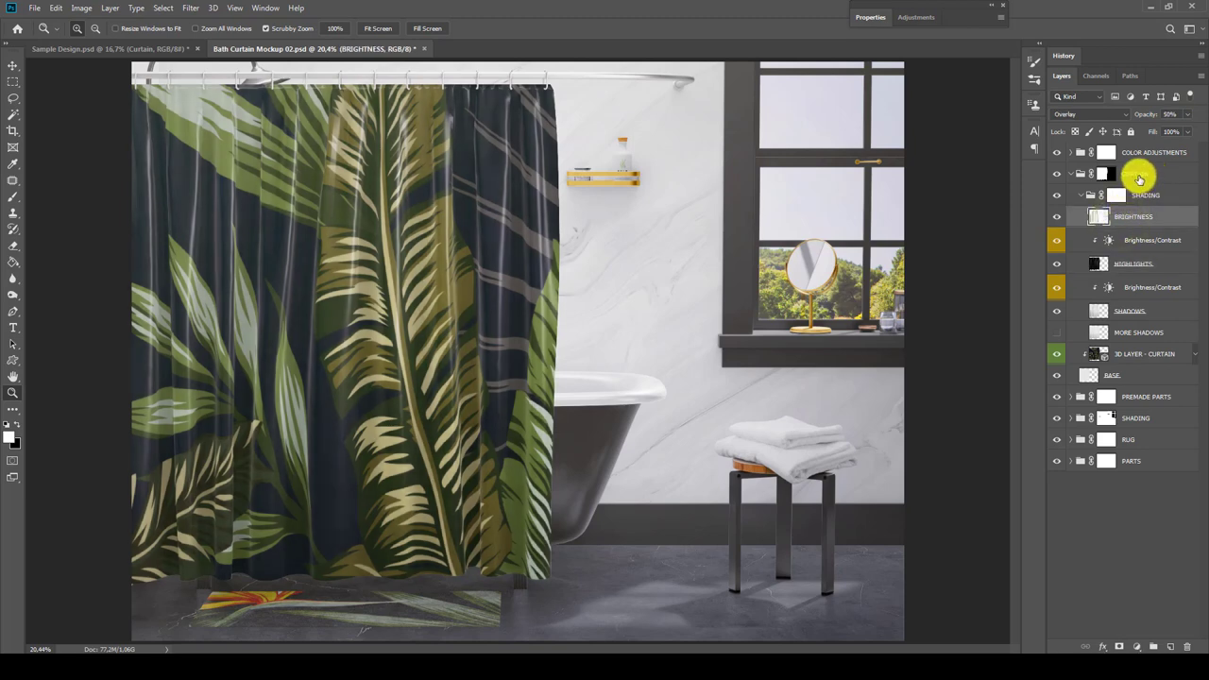
key(1)
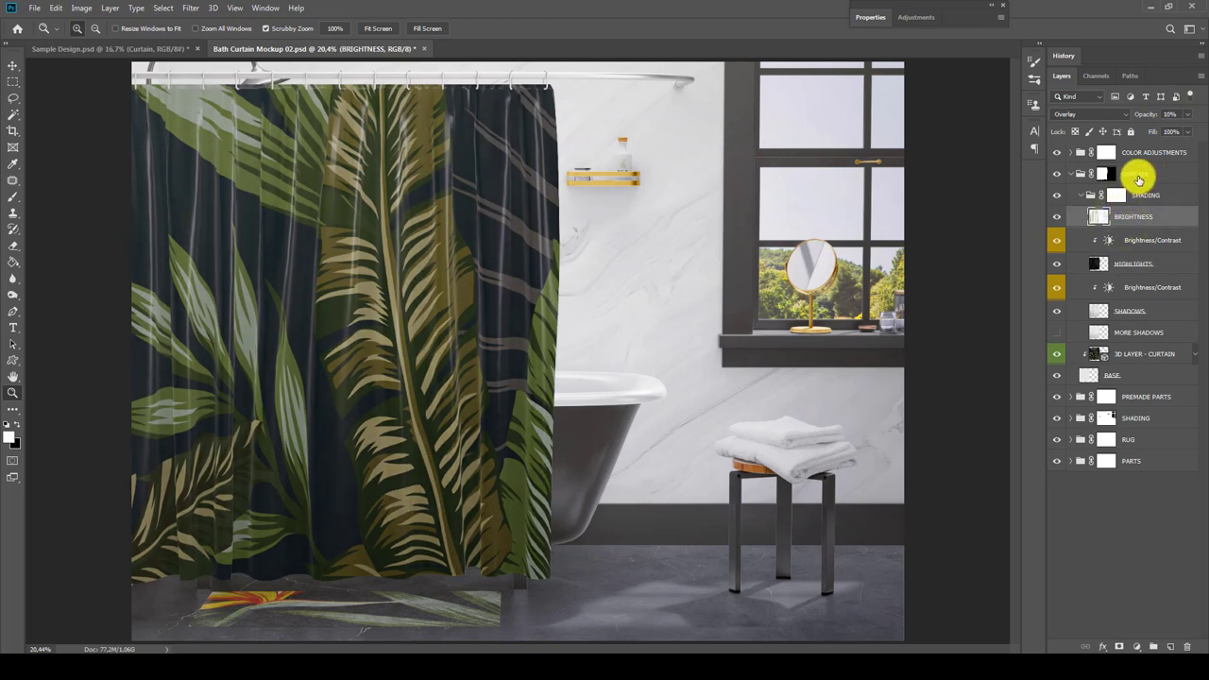
key(2)
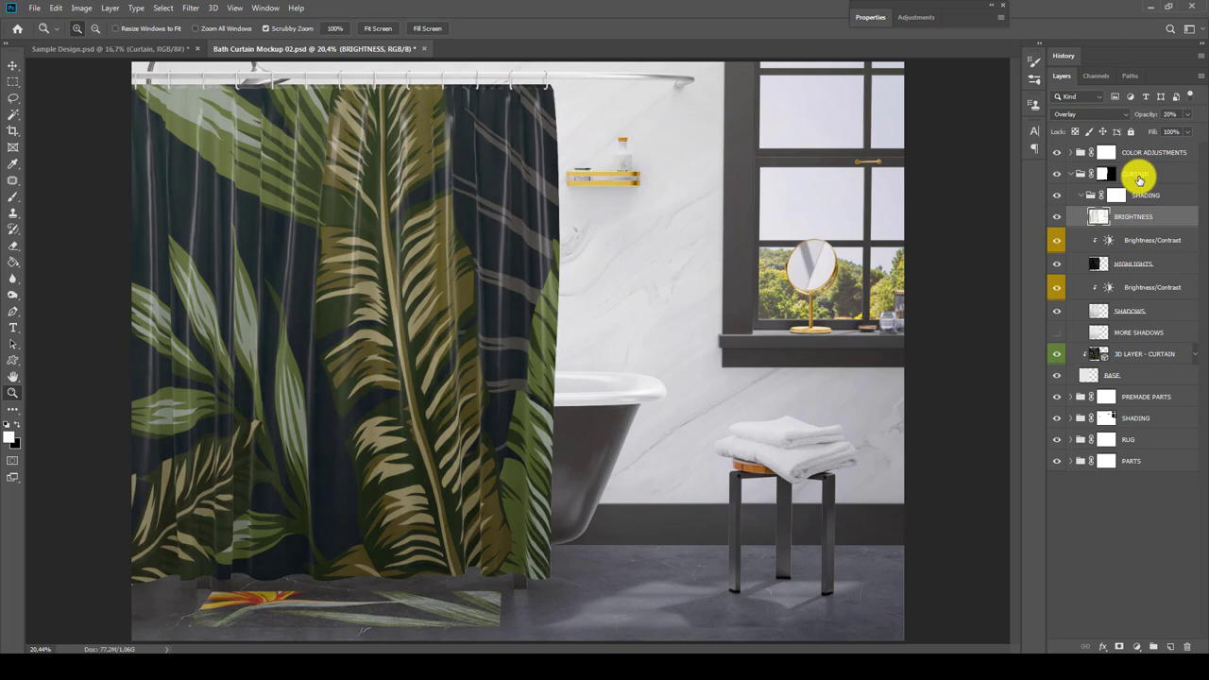
click(1179, 116)
text(25)
key(Return)
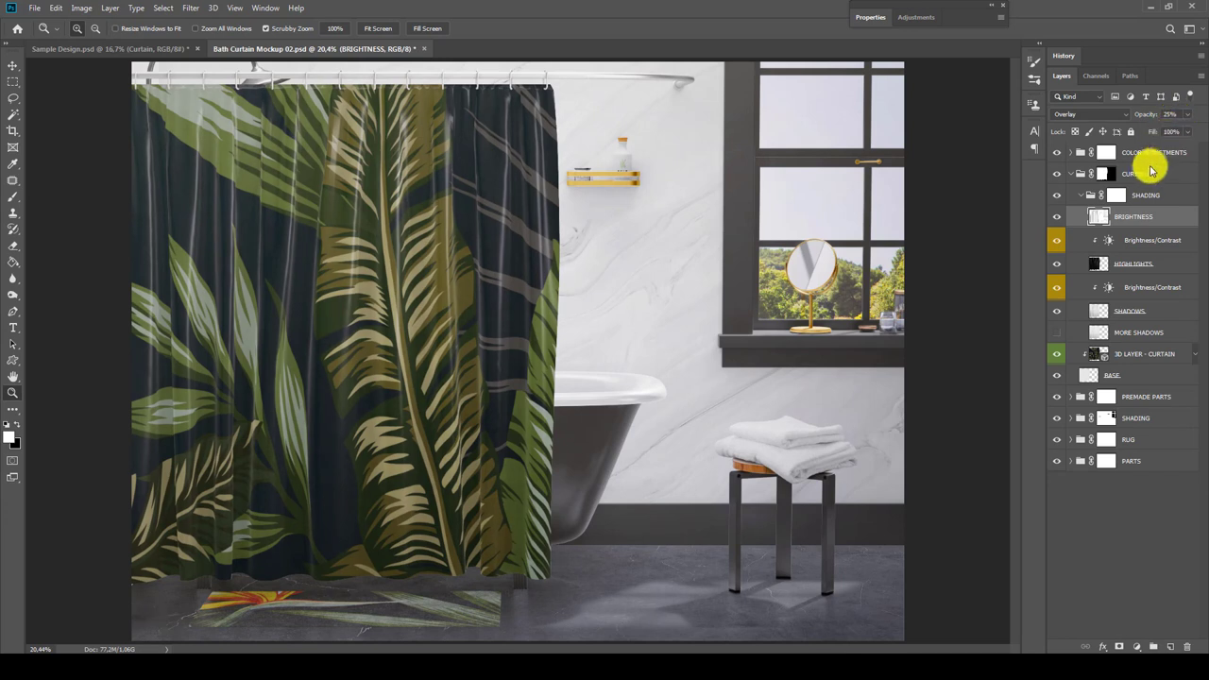
Collapse CURTAIN, expand COLOR ADJUSTMENTS, and raise Hue/Saturation 1 saturation to about +30
click(1071, 174)
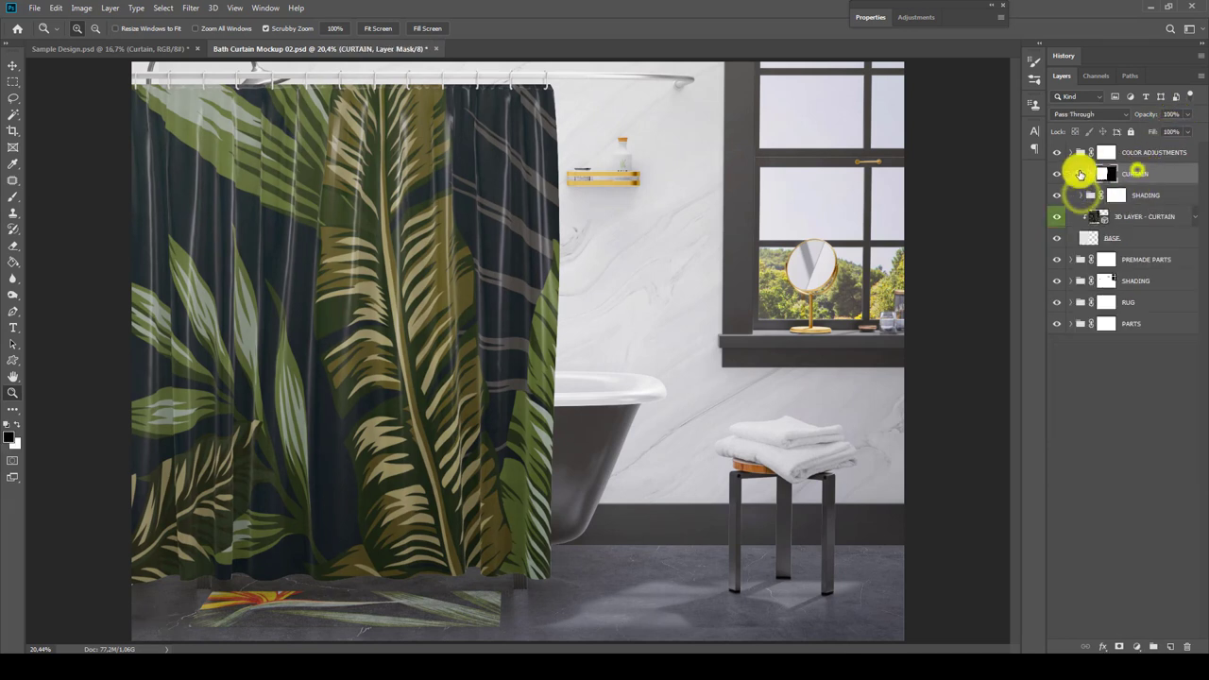
click(1077, 153)
click(1070, 153)
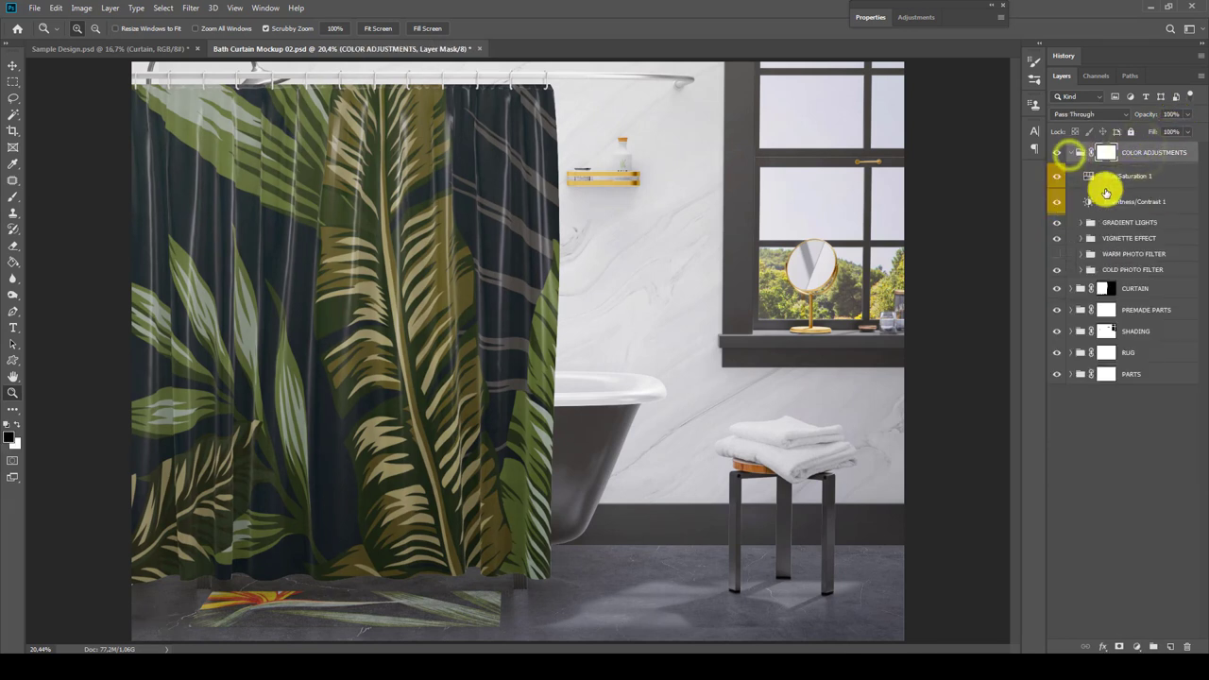
click(1082, 180)
double_click(1083, 179)
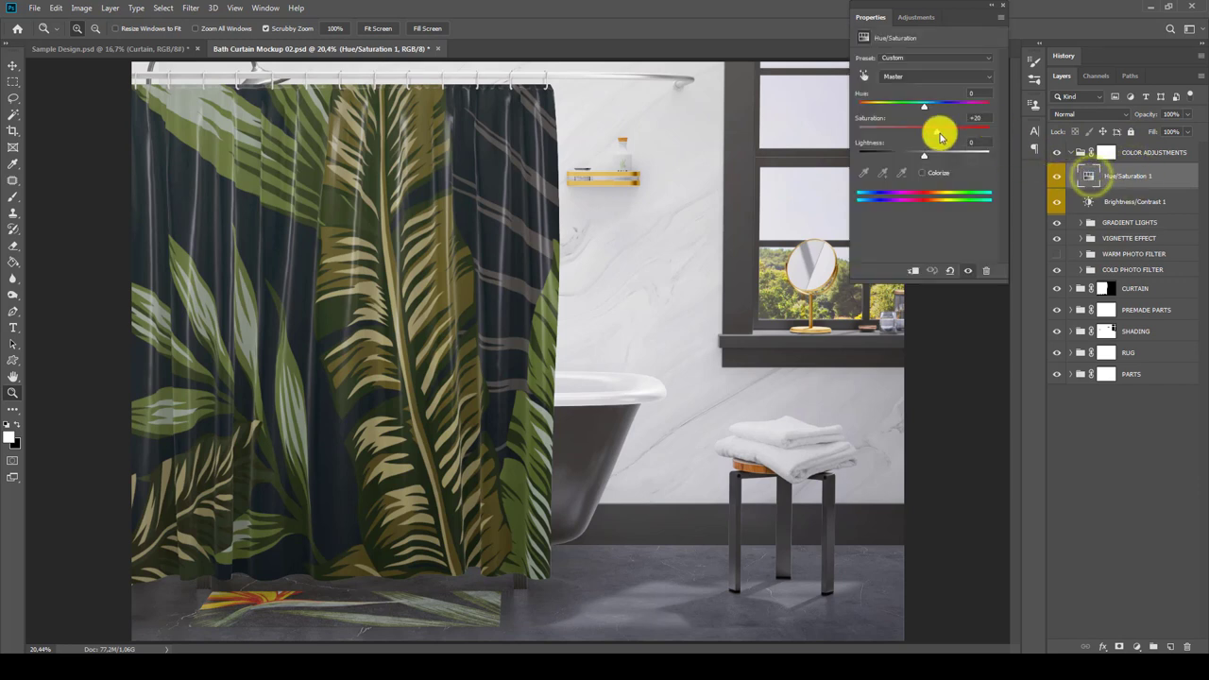
drag(936, 130, 985, 126)
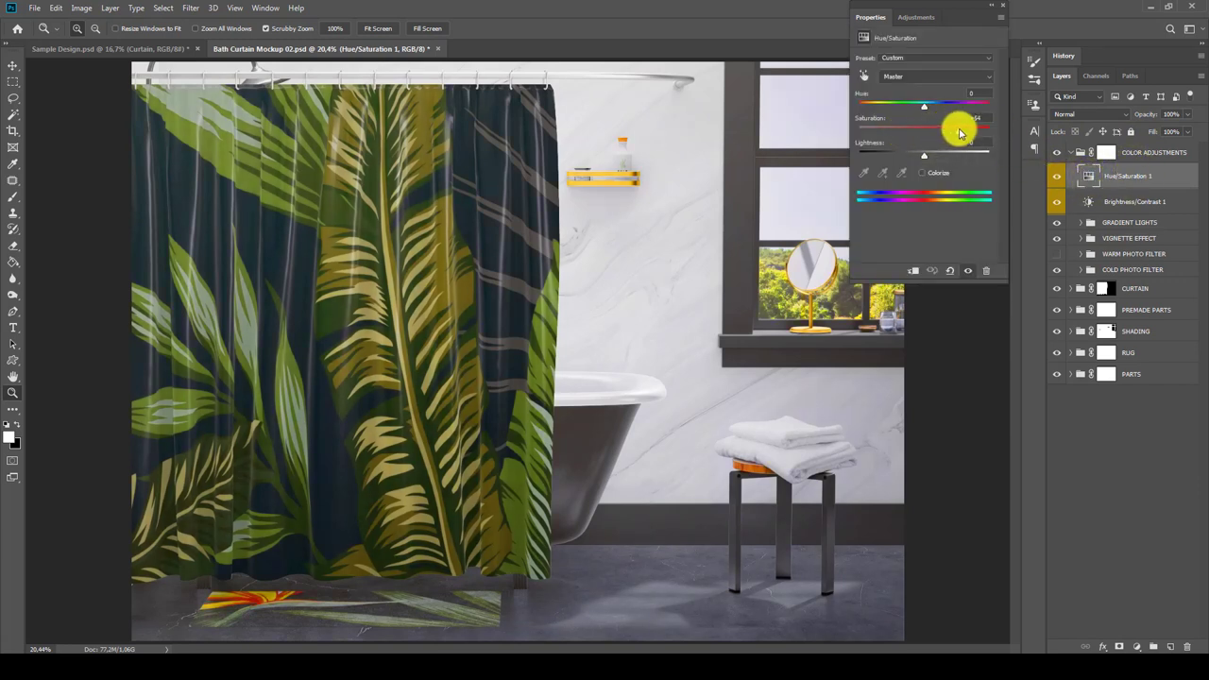
click(976, 118)
text(20)
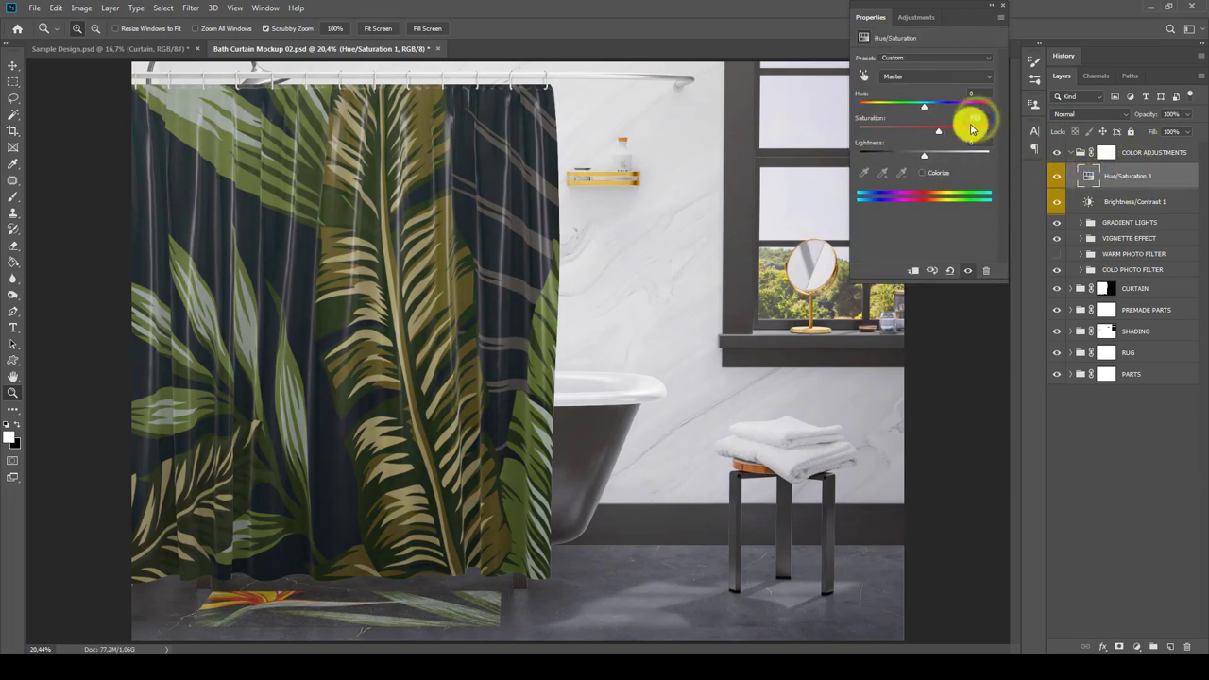
double_click(971, 17)
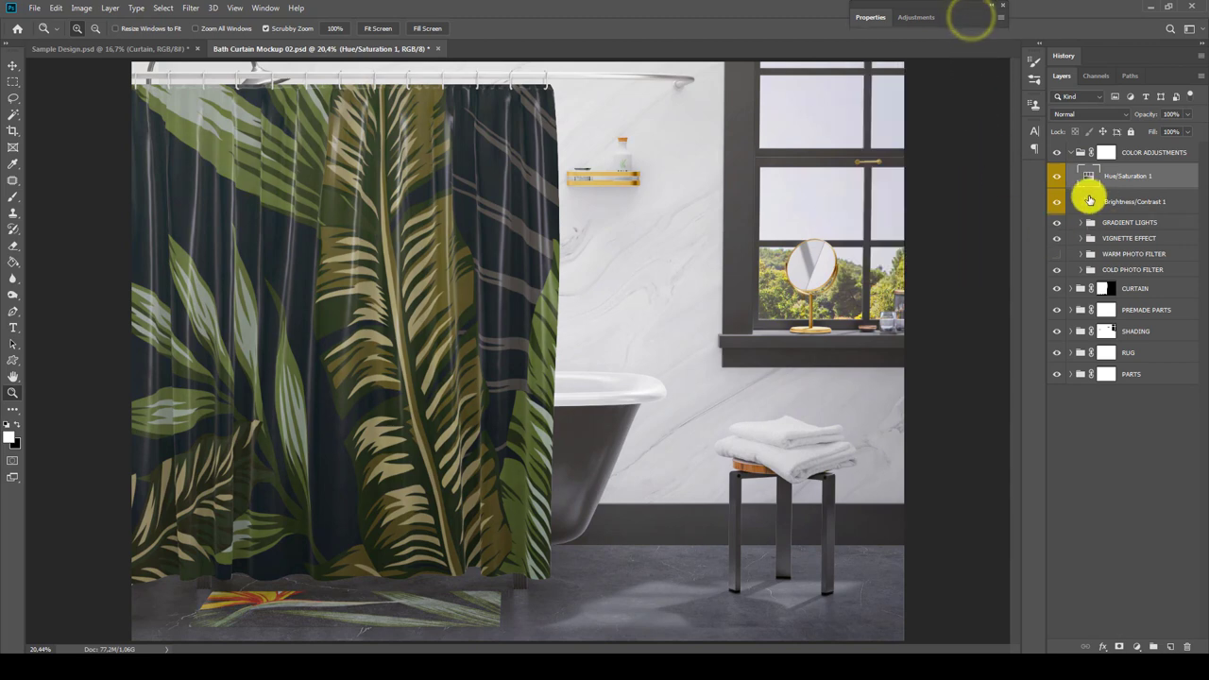
Give Brightness/Contrast 1 a brightness of 10 and slightly lower contrast
double_click(1089, 201)
drag(933, 95, 915, 95)
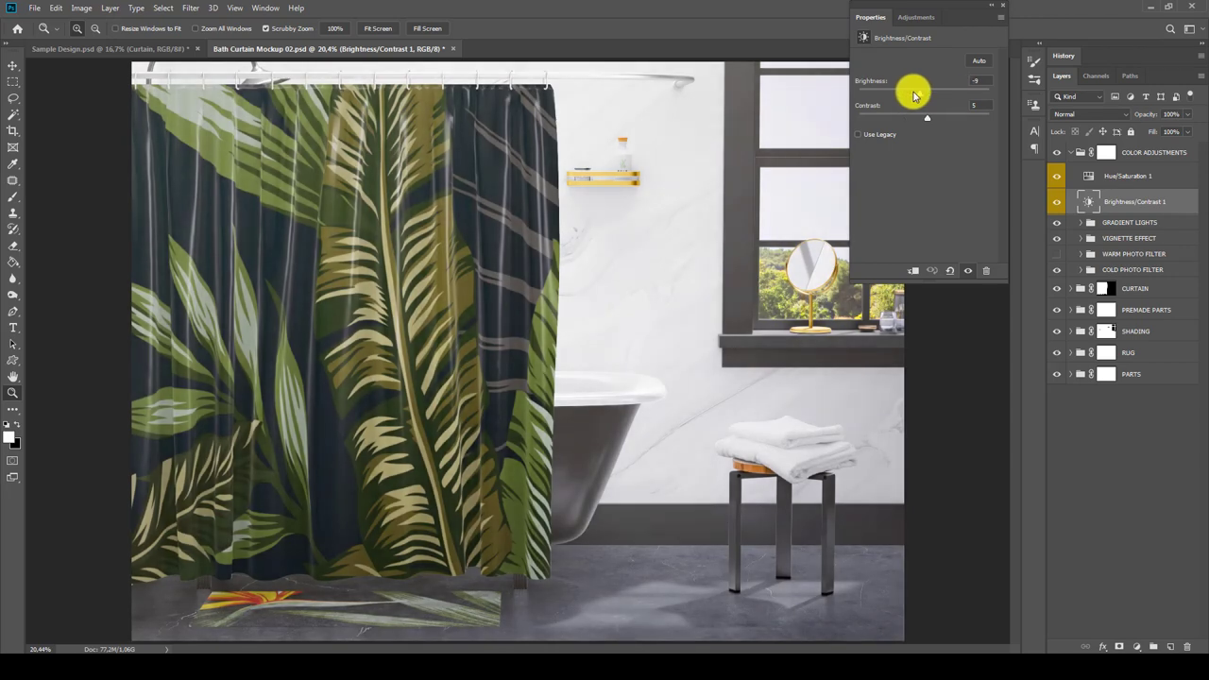
drag(941, 94, 933, 92)
text(10)
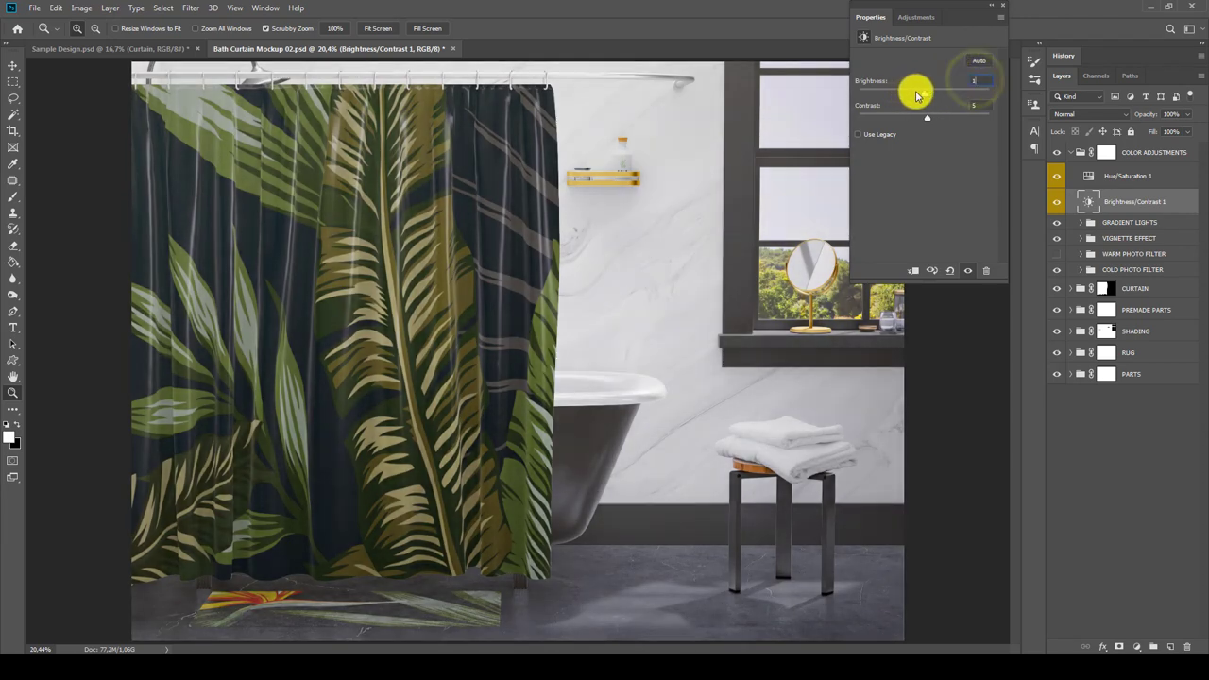
key(Tab)
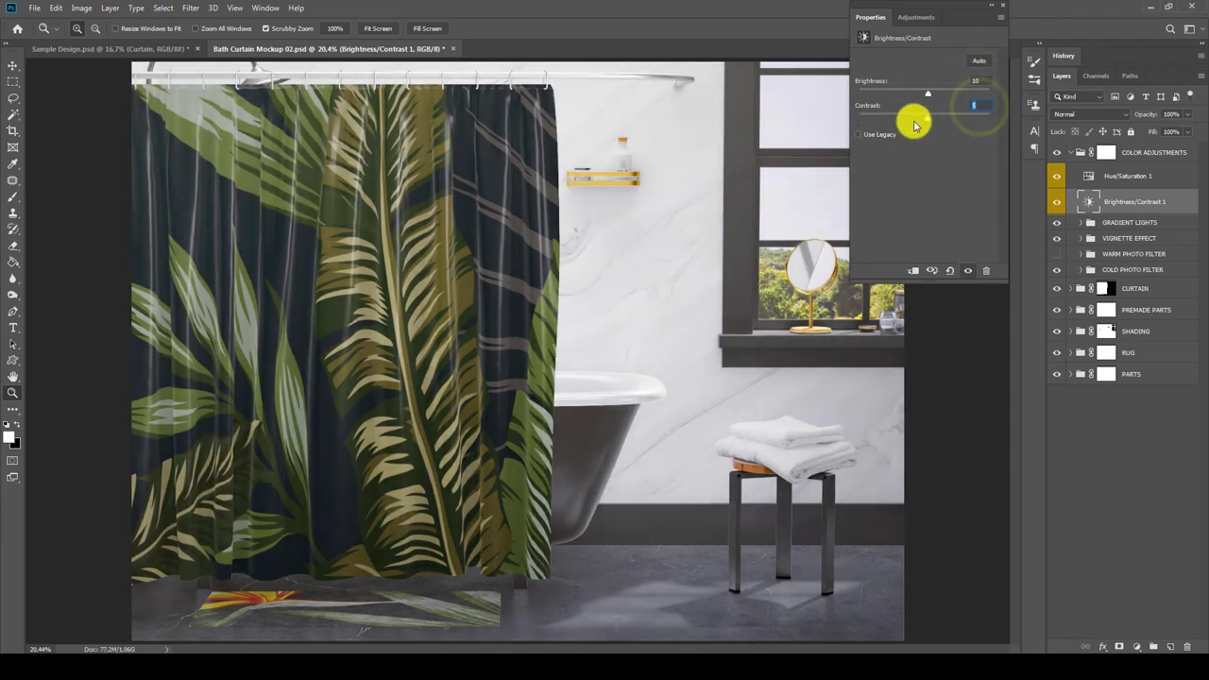
mouse_move(928, 117)
mouse_down()
mouse_move(858, 119)
mouse_move(921, 117)
mouse_up()
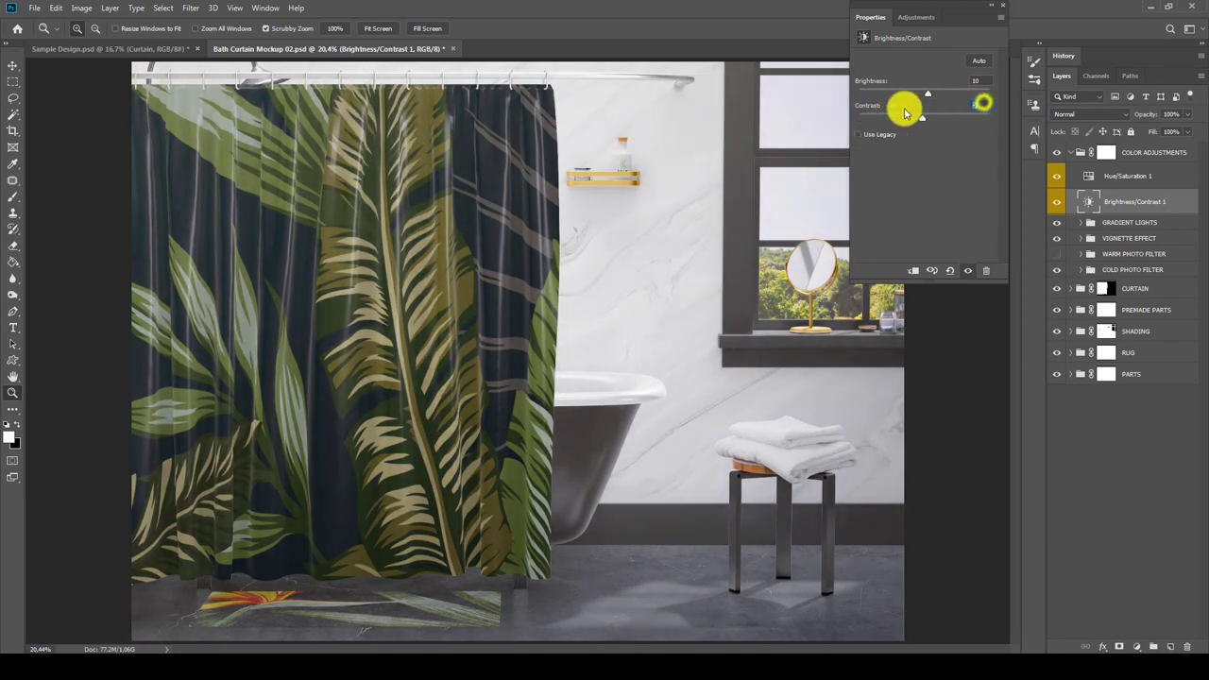
double_click(964, 17)
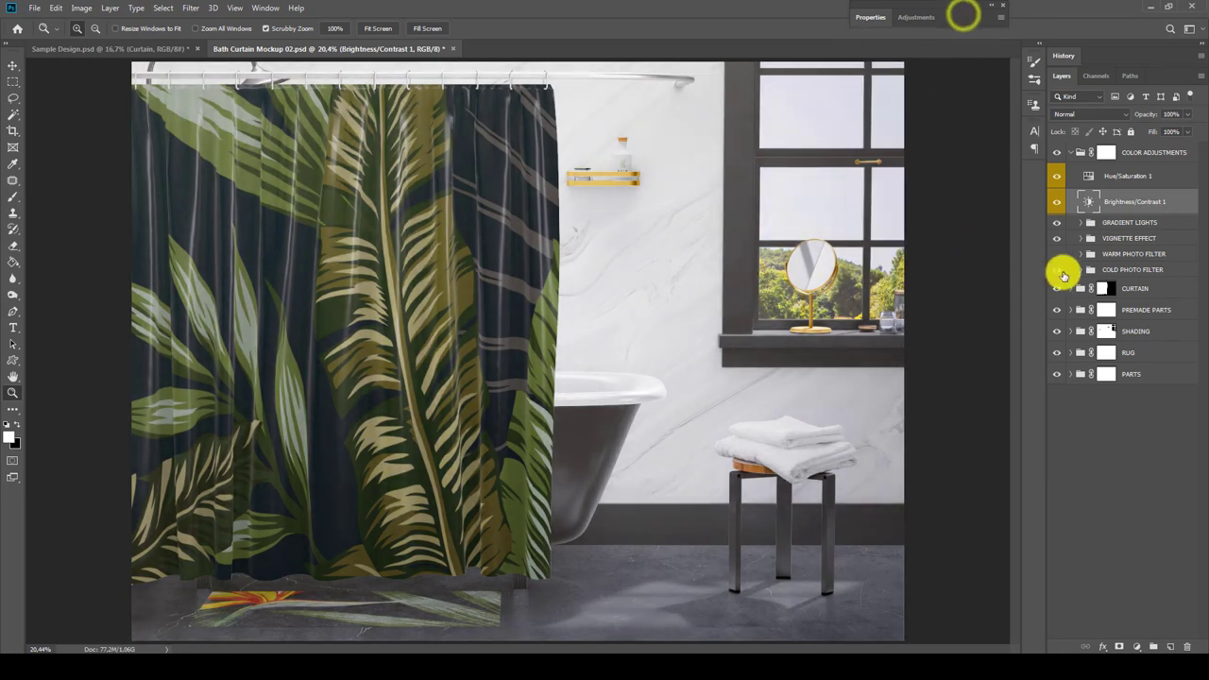
Toggle the VIGNETTE EFFECT and GRADIENT LIGHTS groups to compare their effect
click(1124, 237)
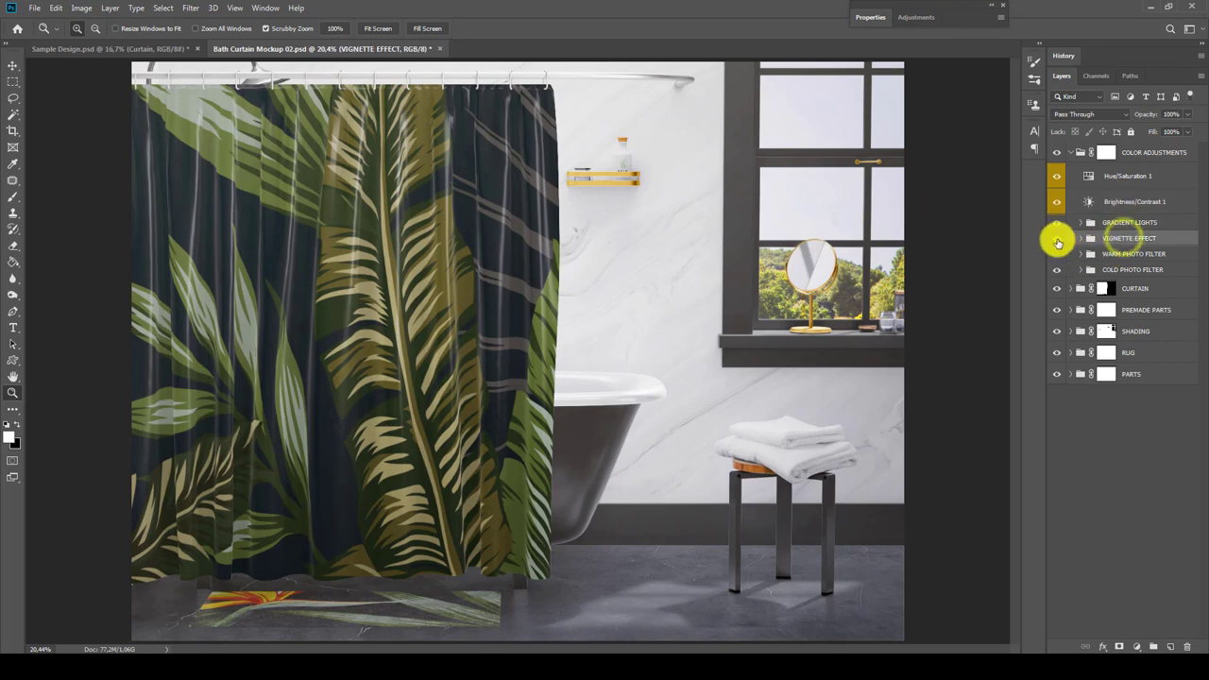
click(1057, 240)
click(1059, 244)
click(1109, 226)
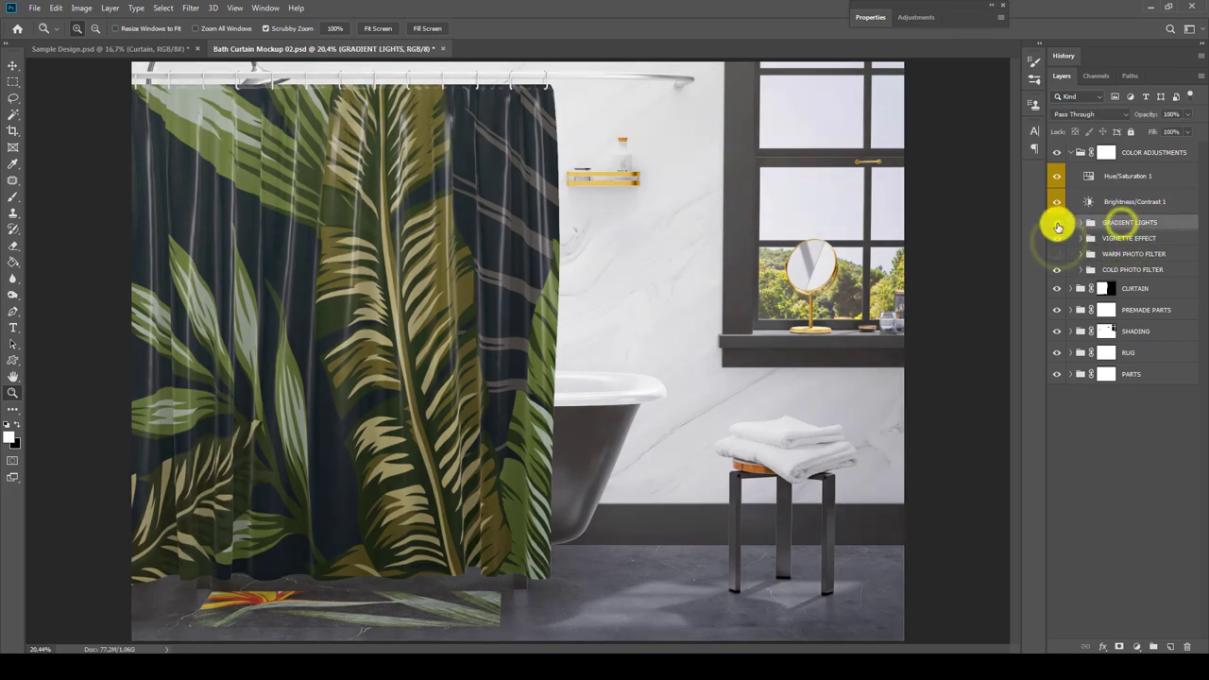
click(1057, 222)
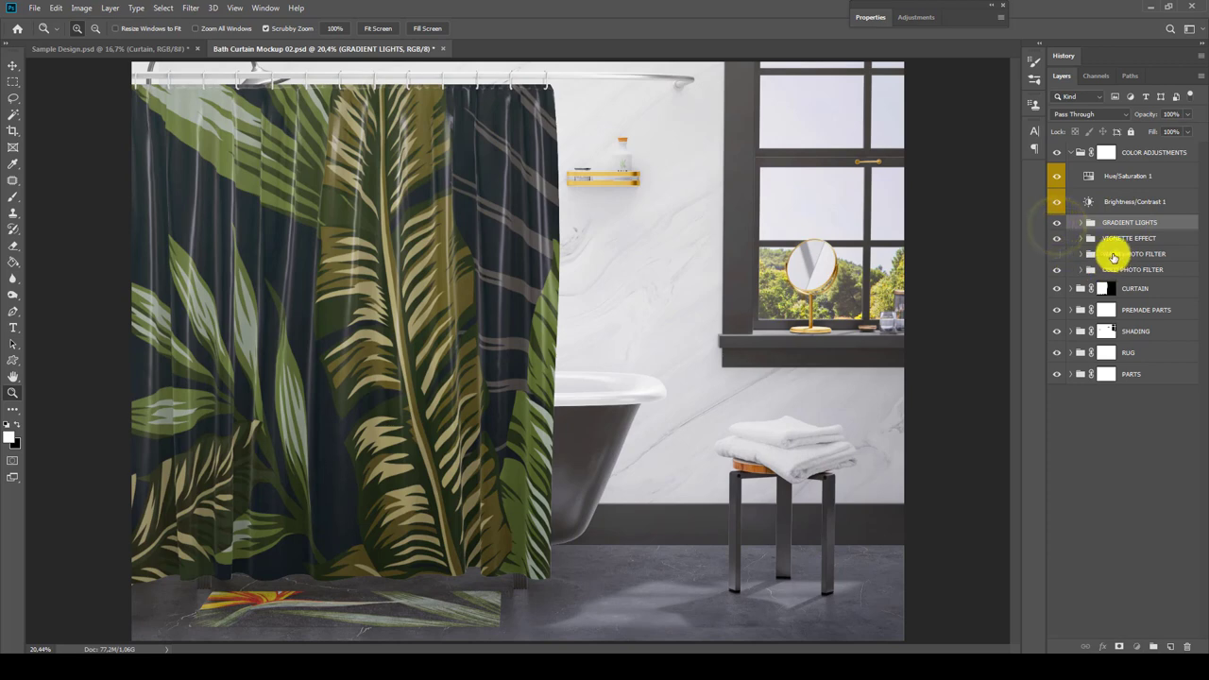
Turn off the WARM PHOTO FILTER and collapse the COLOR ADJUSTMENTS group
click(1119, 253)
click(1055, 255)
click(1056, 255)
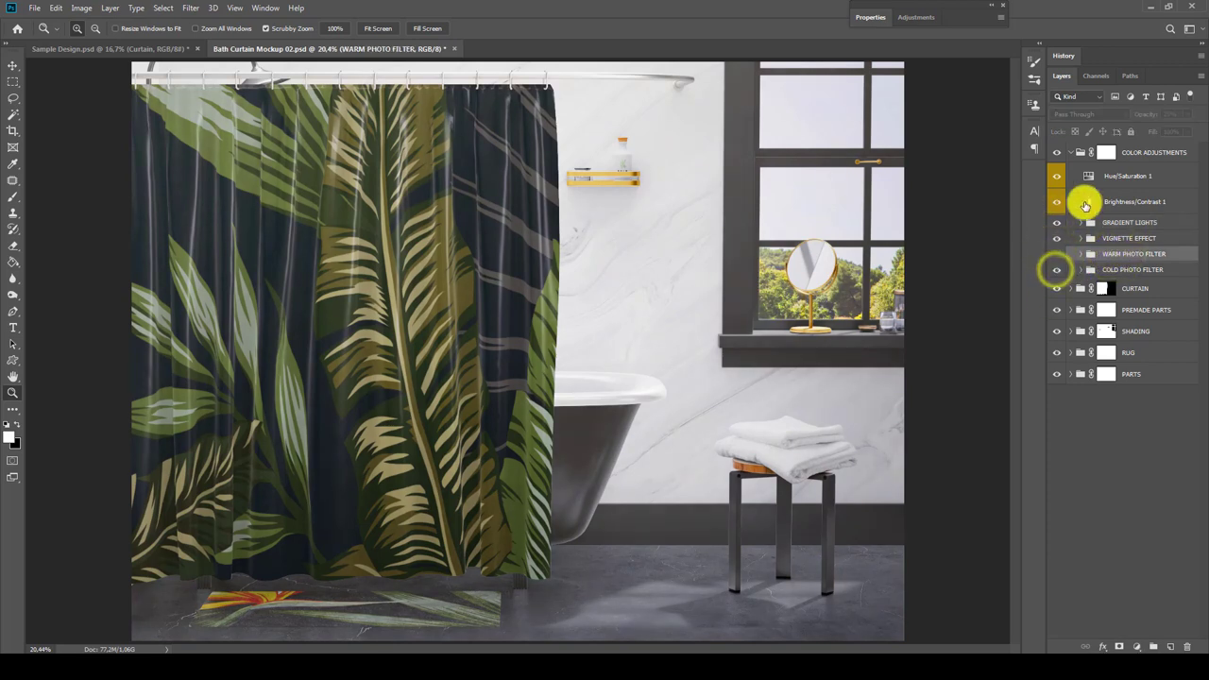
click(1070, 152)
click(1072, 348)
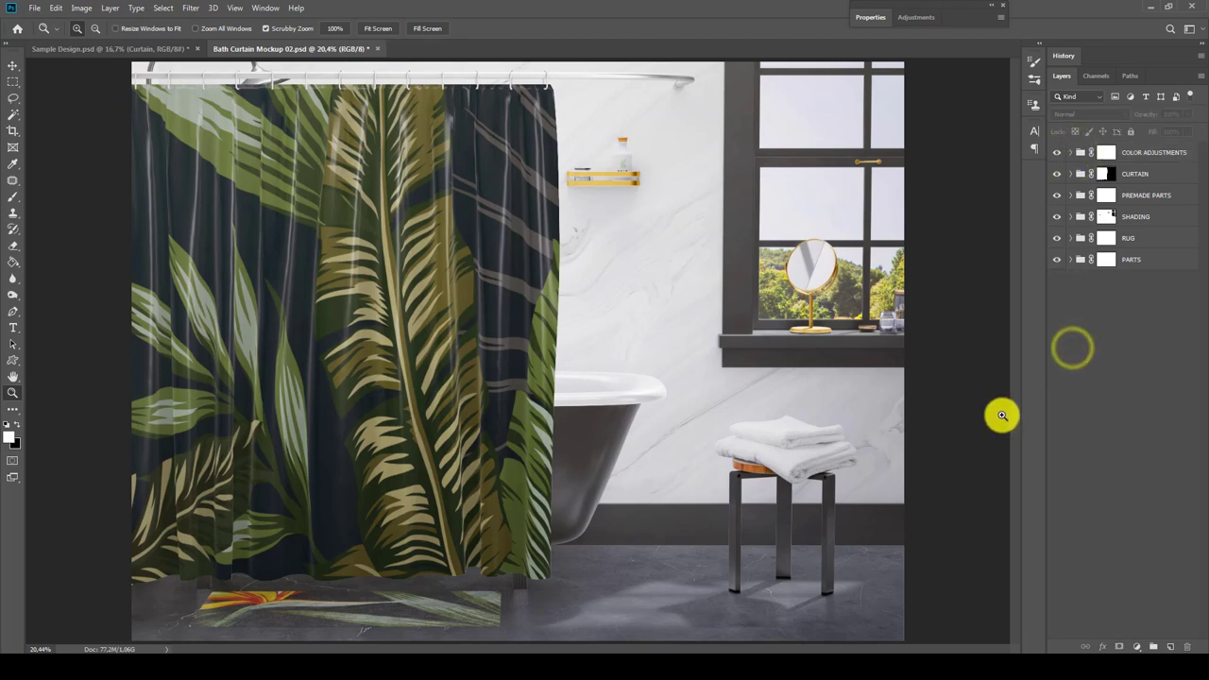